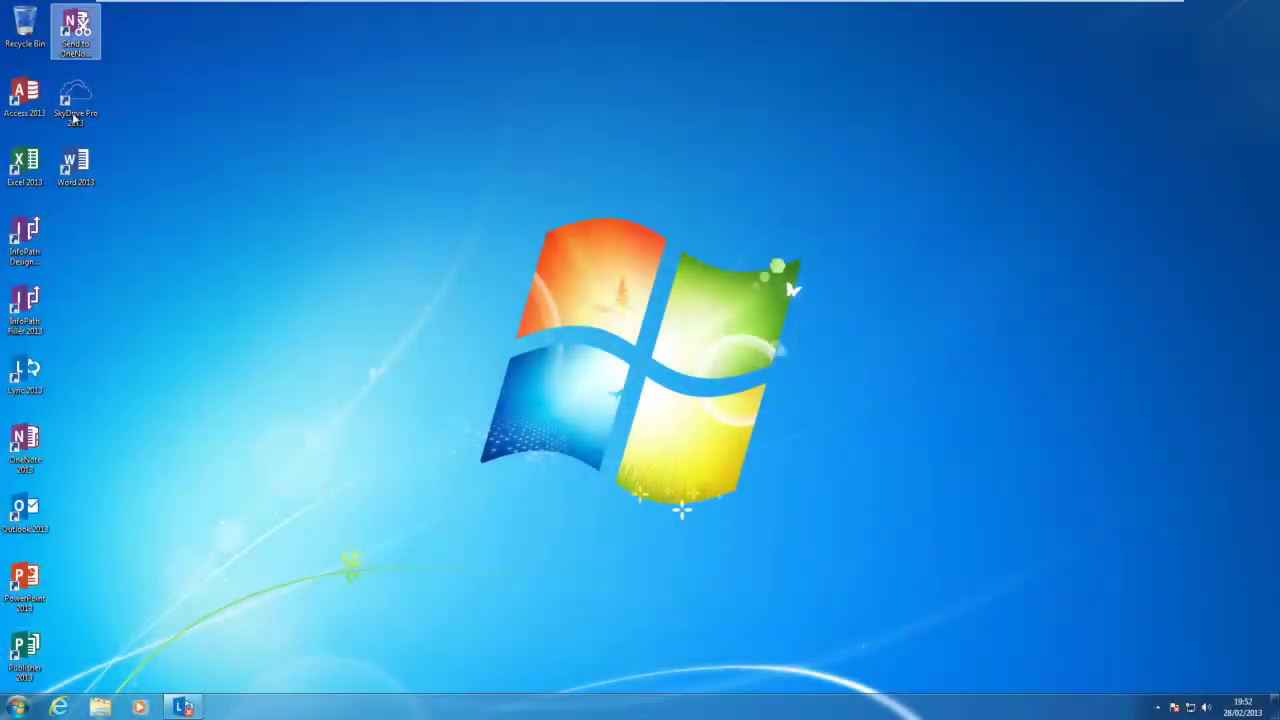
Step: Start Access 2013 without activating Office and create a blank desktop database named Database2
double_click(30, 97)
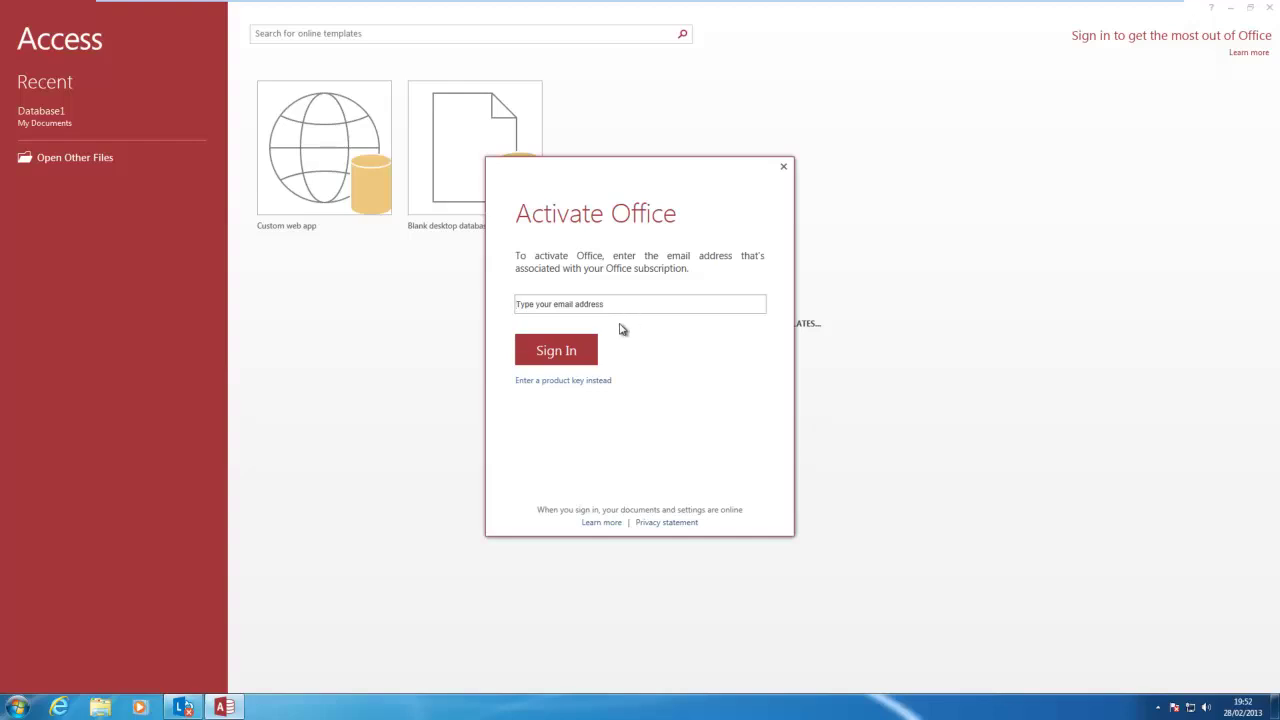
left_click(580, 386)
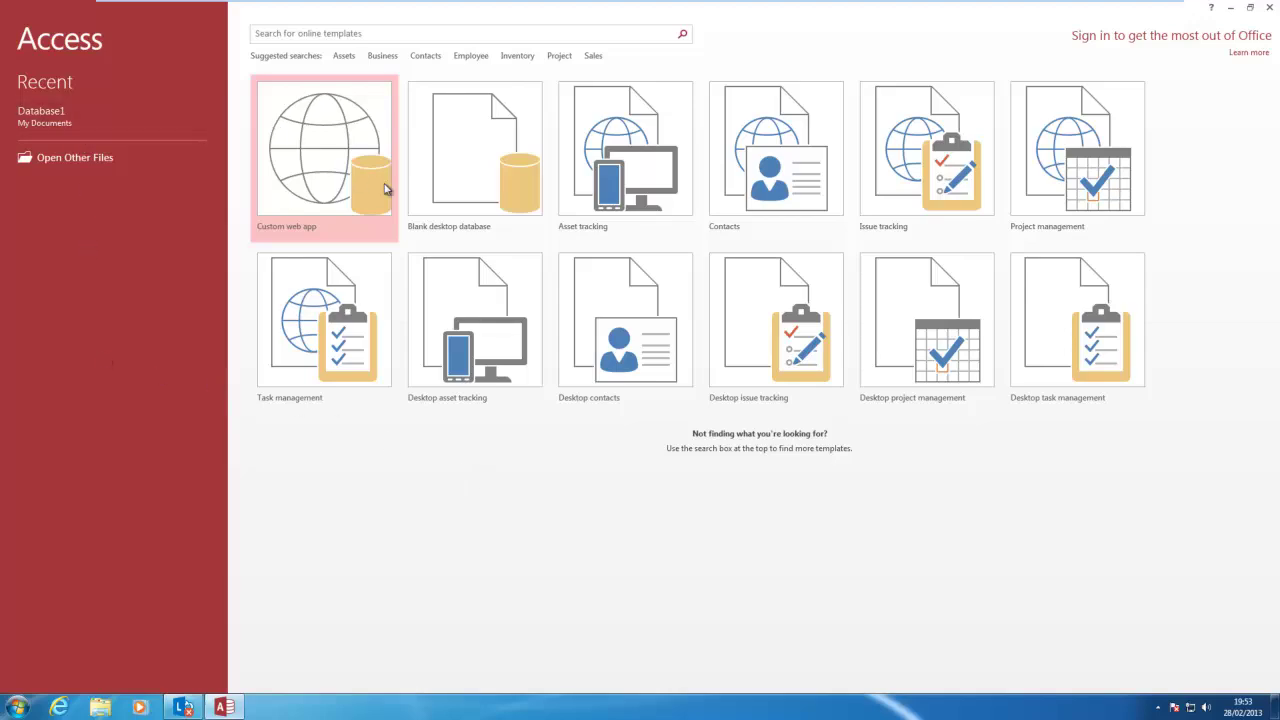
left_click(478, 175)
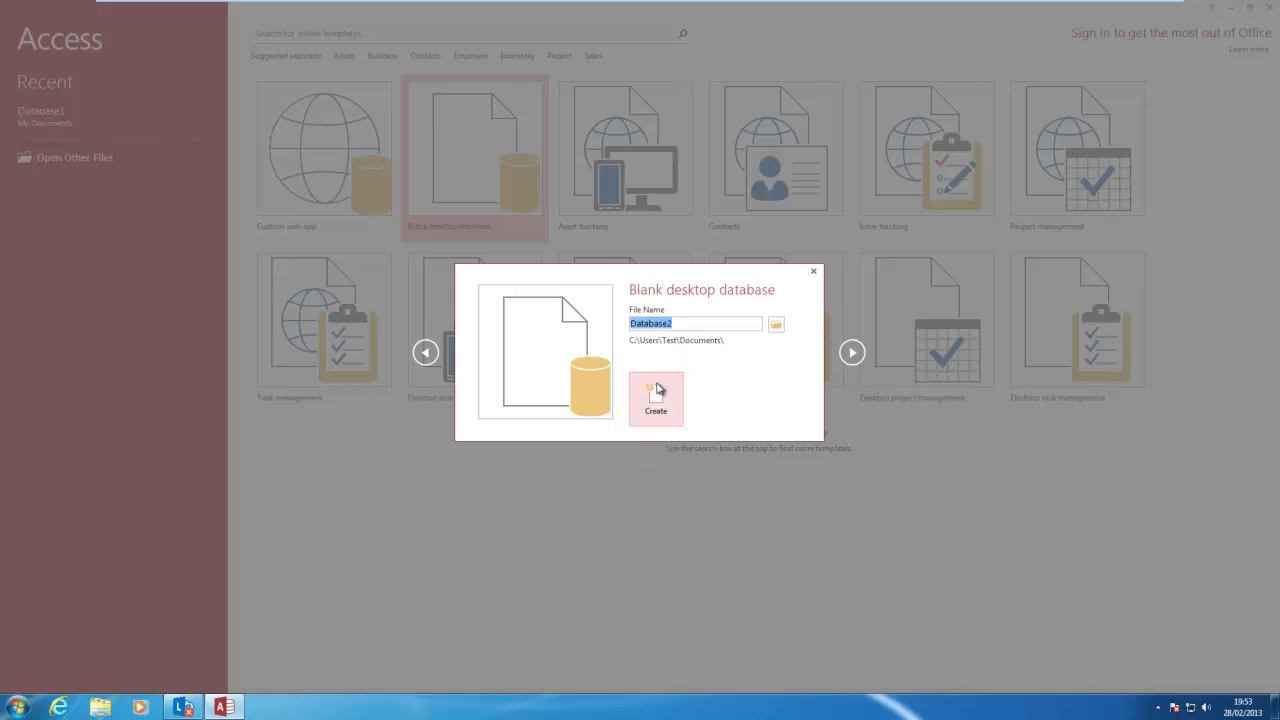
left_click(668, 397)
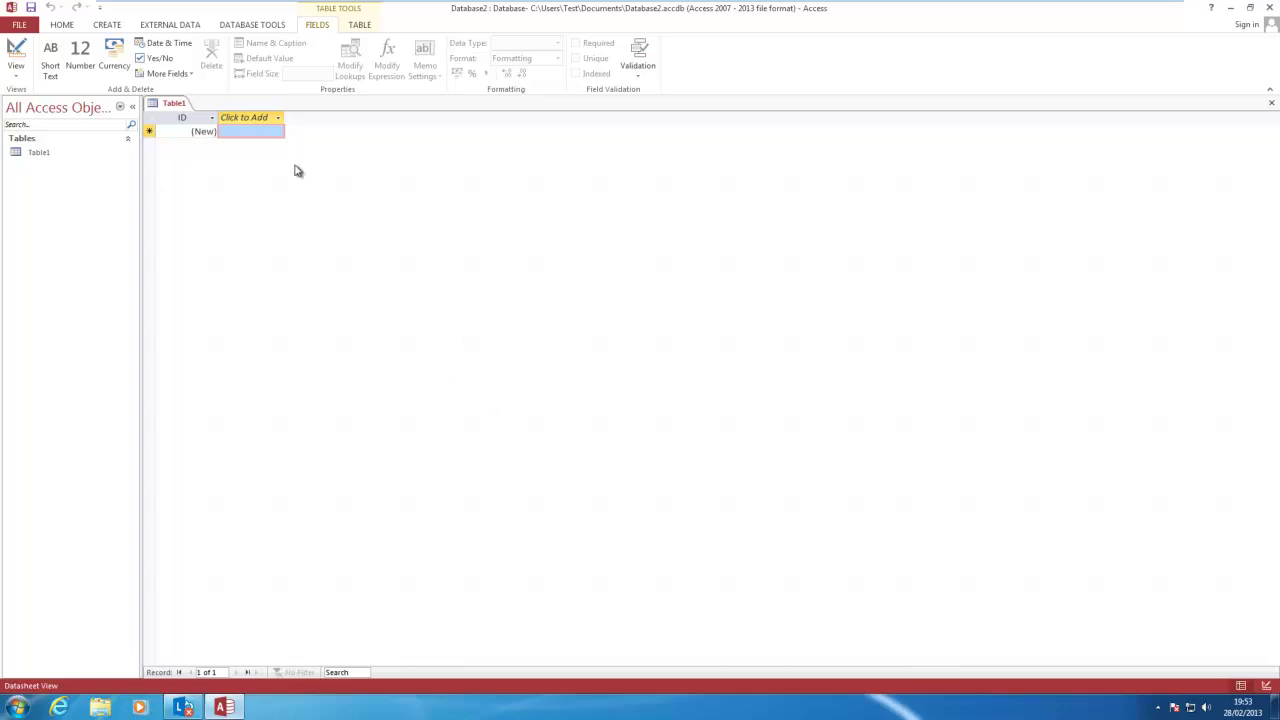
Step: Switch the new table to Design View, saving it as Table1, and select an empty field row
left_click(16, 68)
left_click(30, 127)
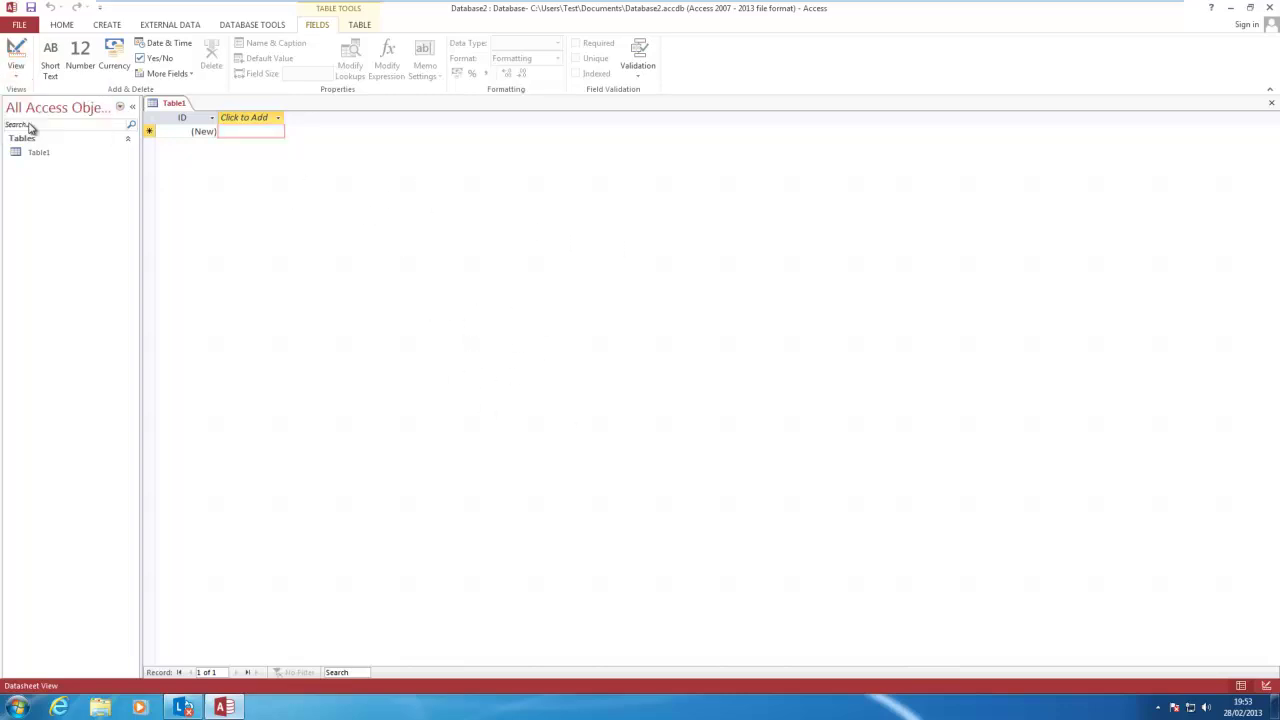
left_click(632, 267)
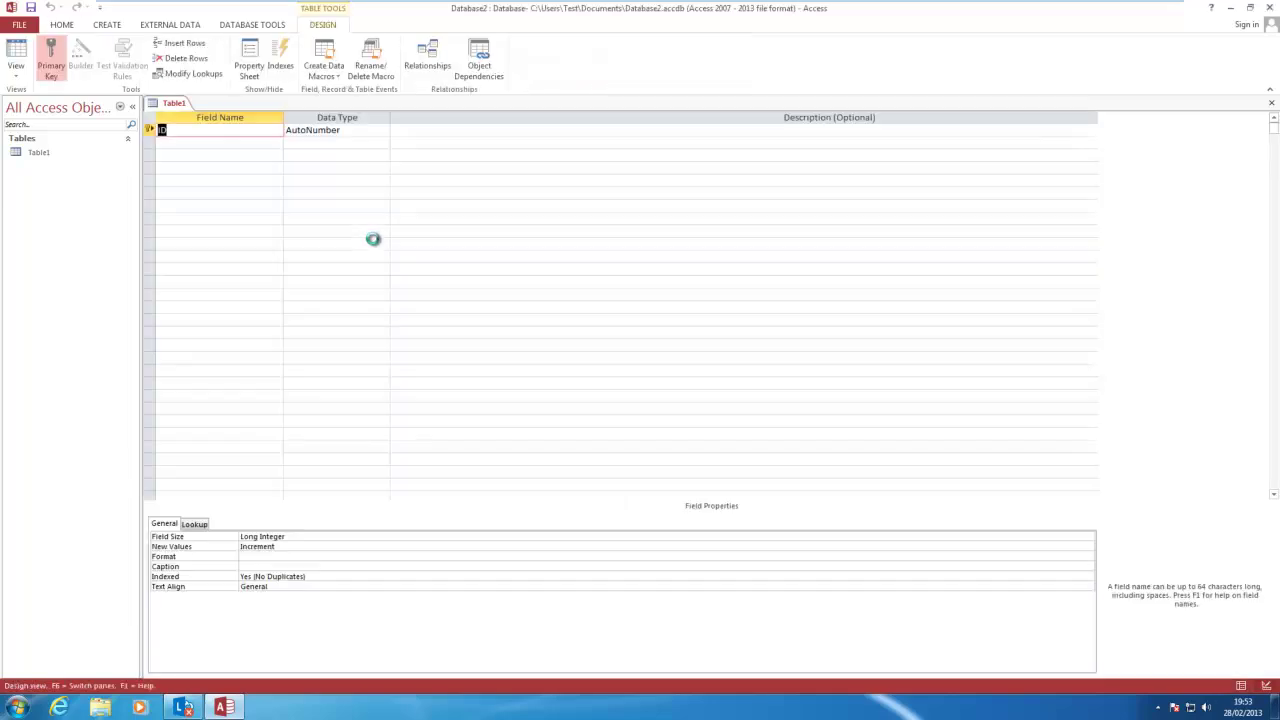
left_click(207, 150)
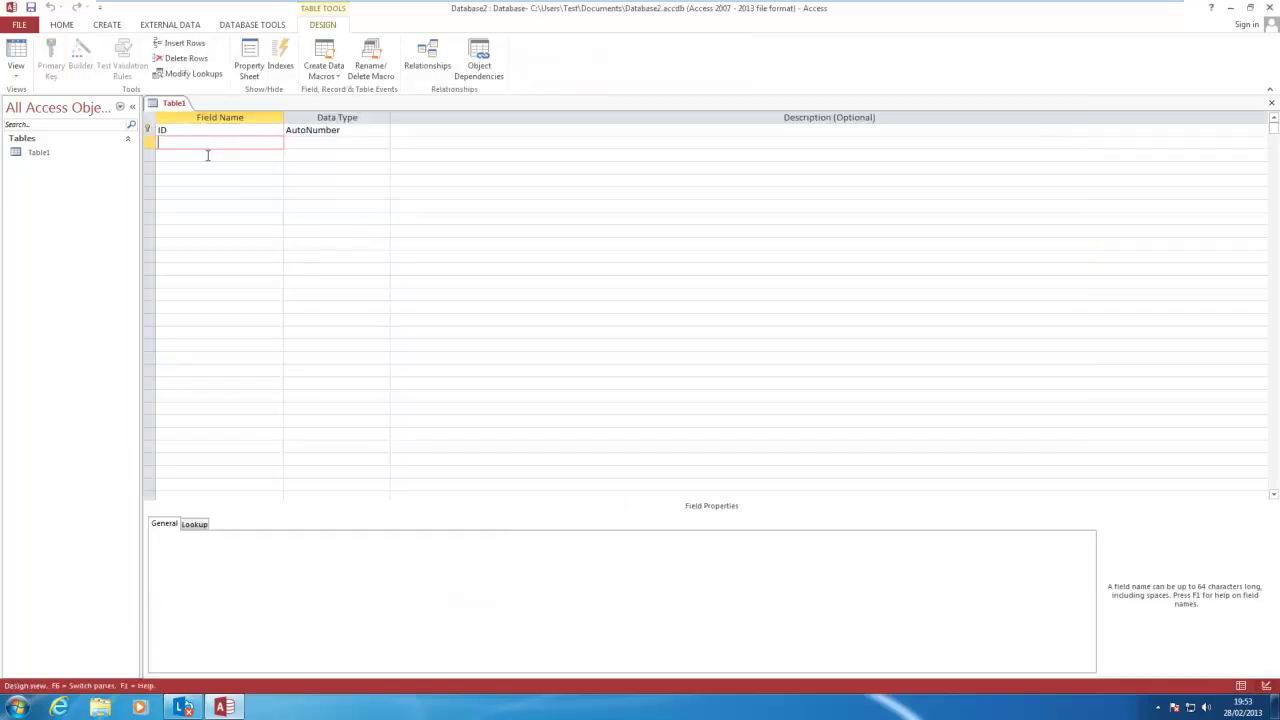
left_click(206, 163)
left_click(211, 178)
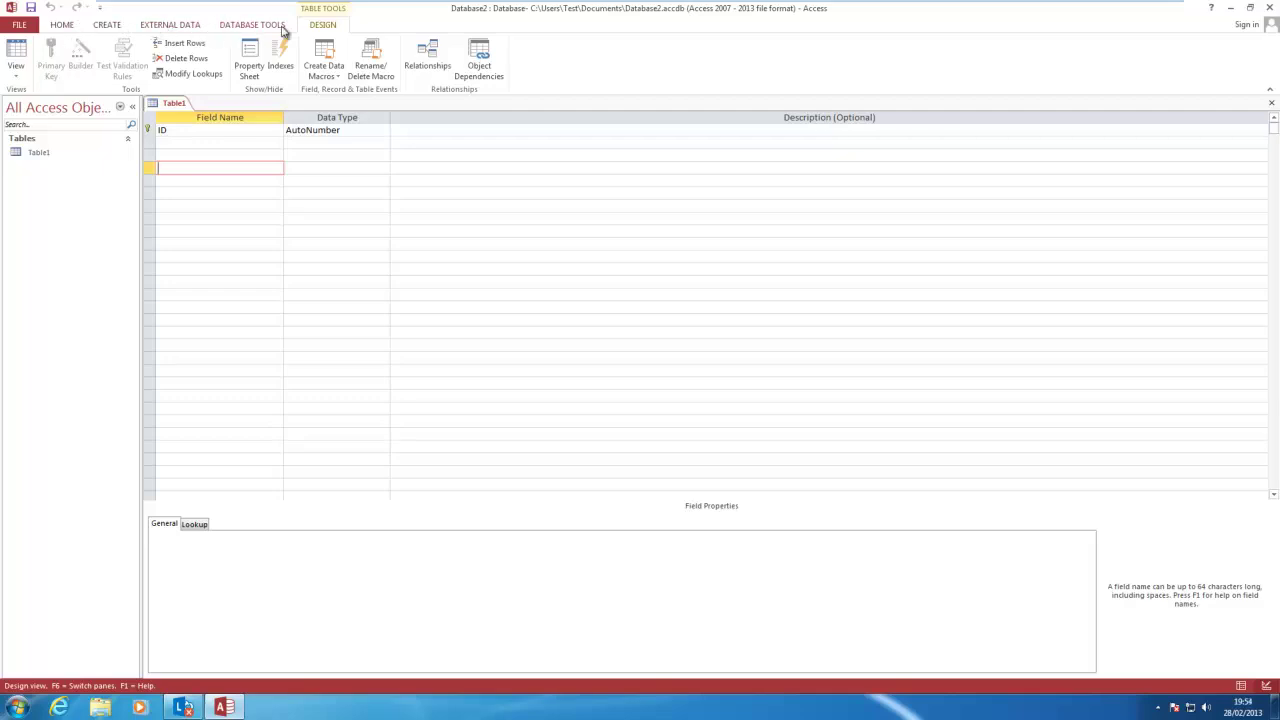
Step: Look through the Home, Create, External Data, Database Tools and table Design command sets
left_click(62, 26)
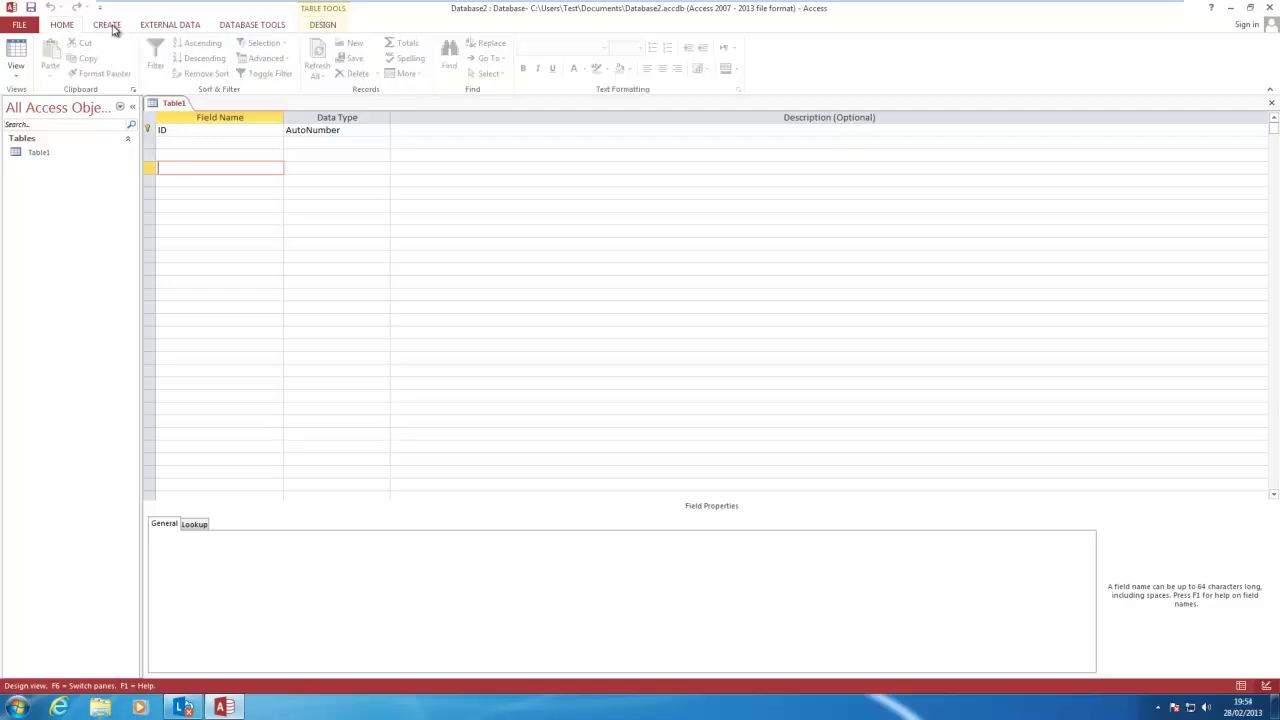
left_click(112, 27)
left_click(176, 27)
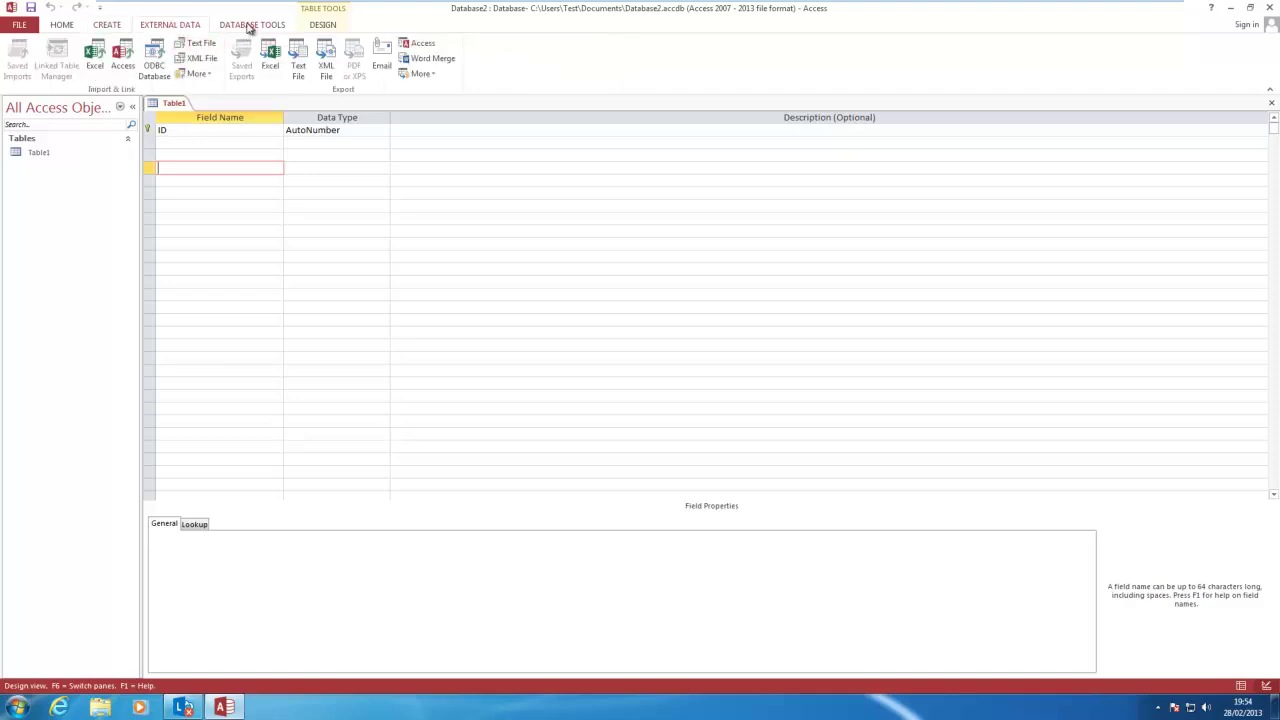
left_click(248, 27)
left_click(321, 25)
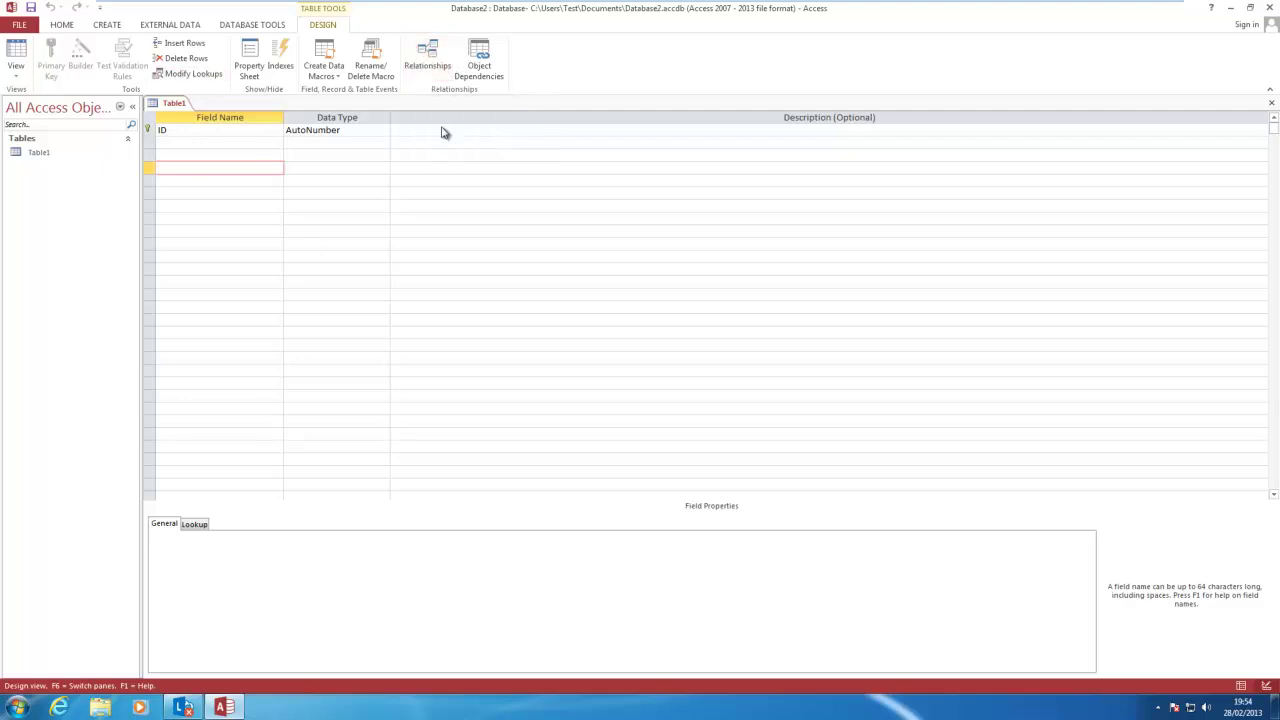
Step: Add Table1 to the Relationships layout and close the layout
left_click(428, 62)
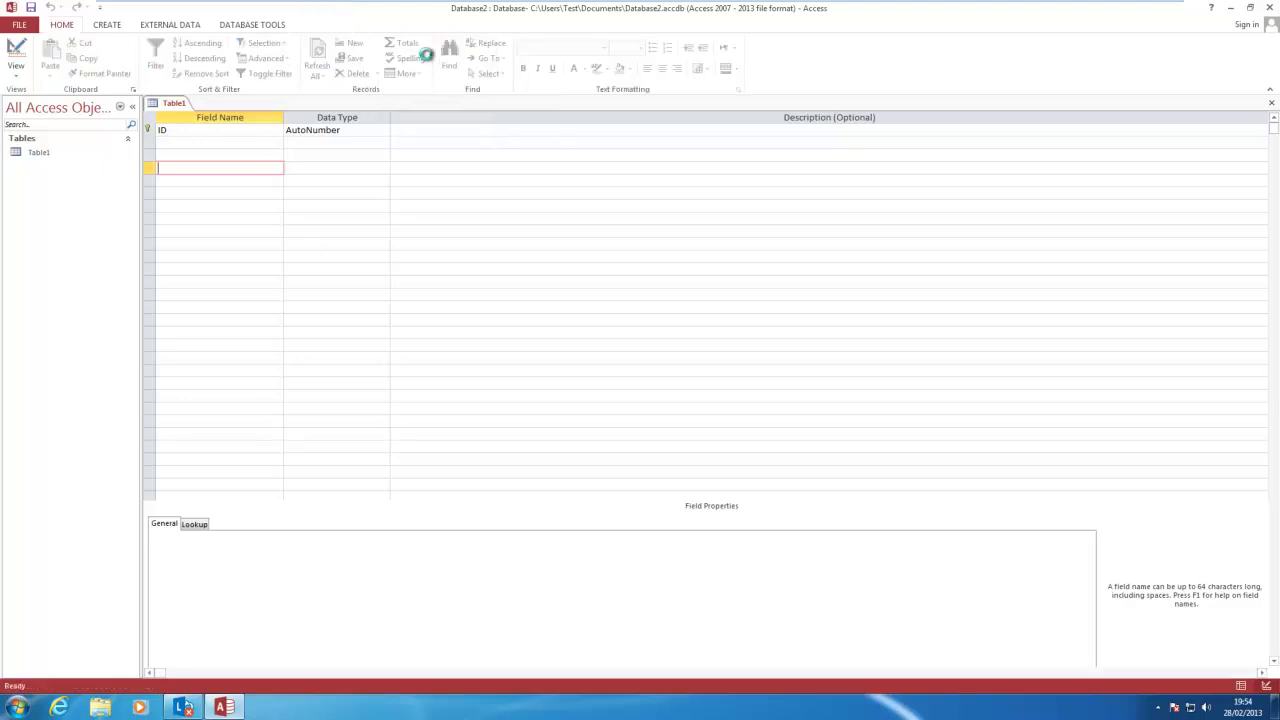
left_click(664, 354)
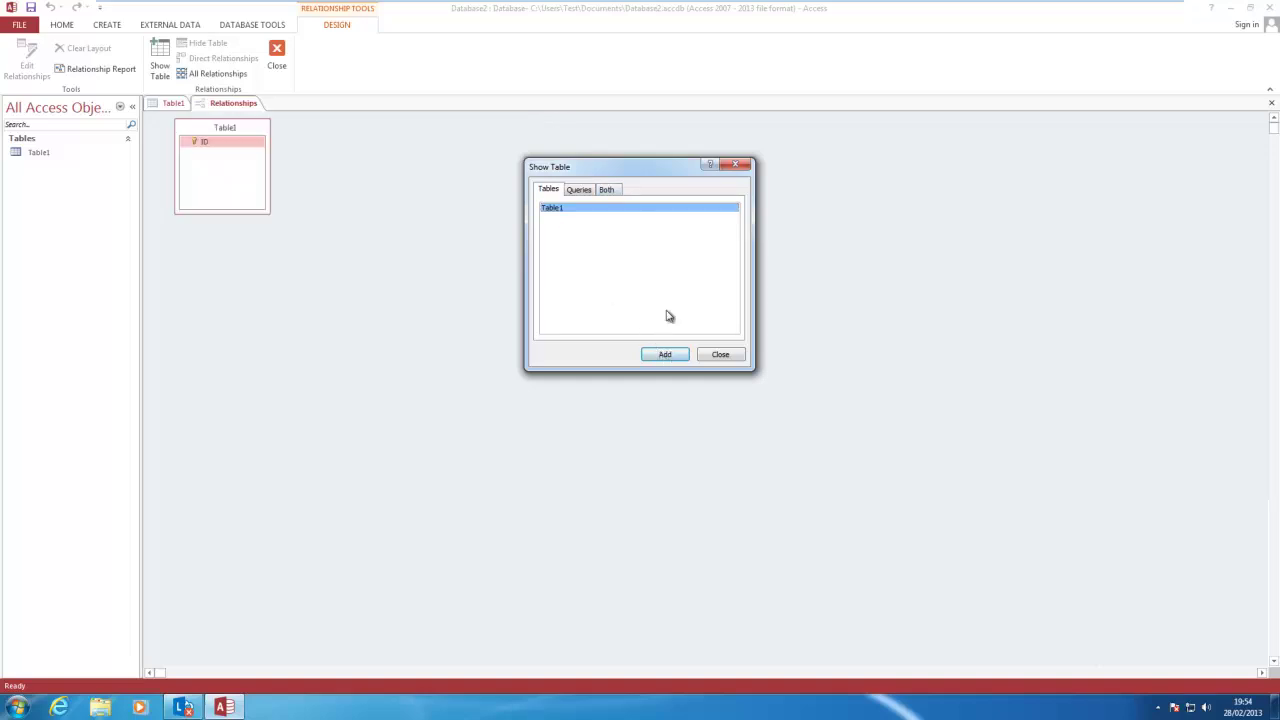
left_click(735, 165)
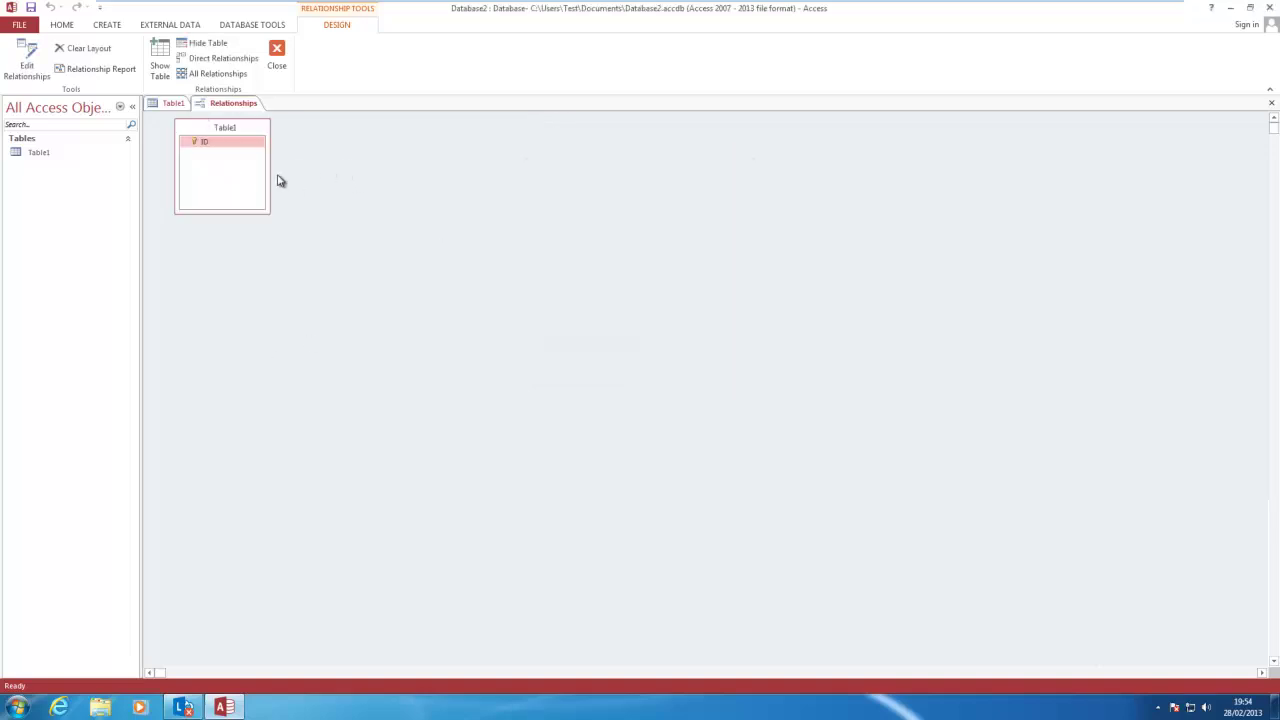
left_click(276, 57)
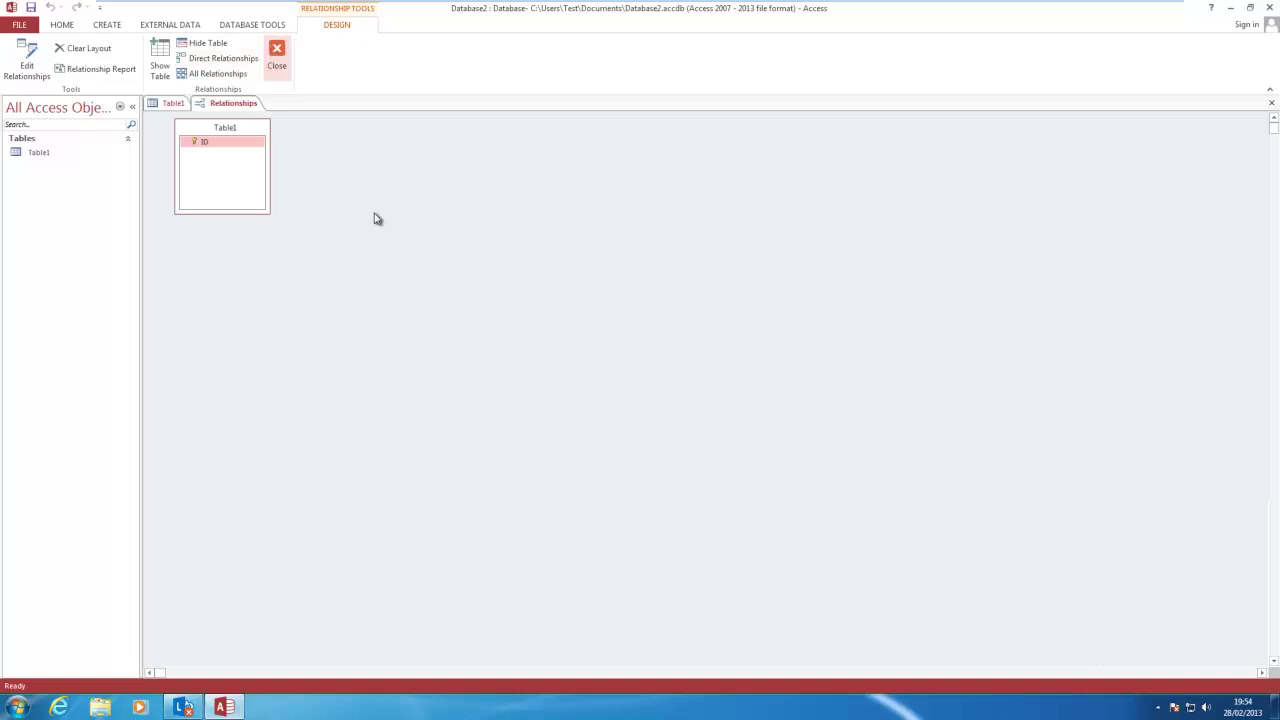
left_click(652, 393)
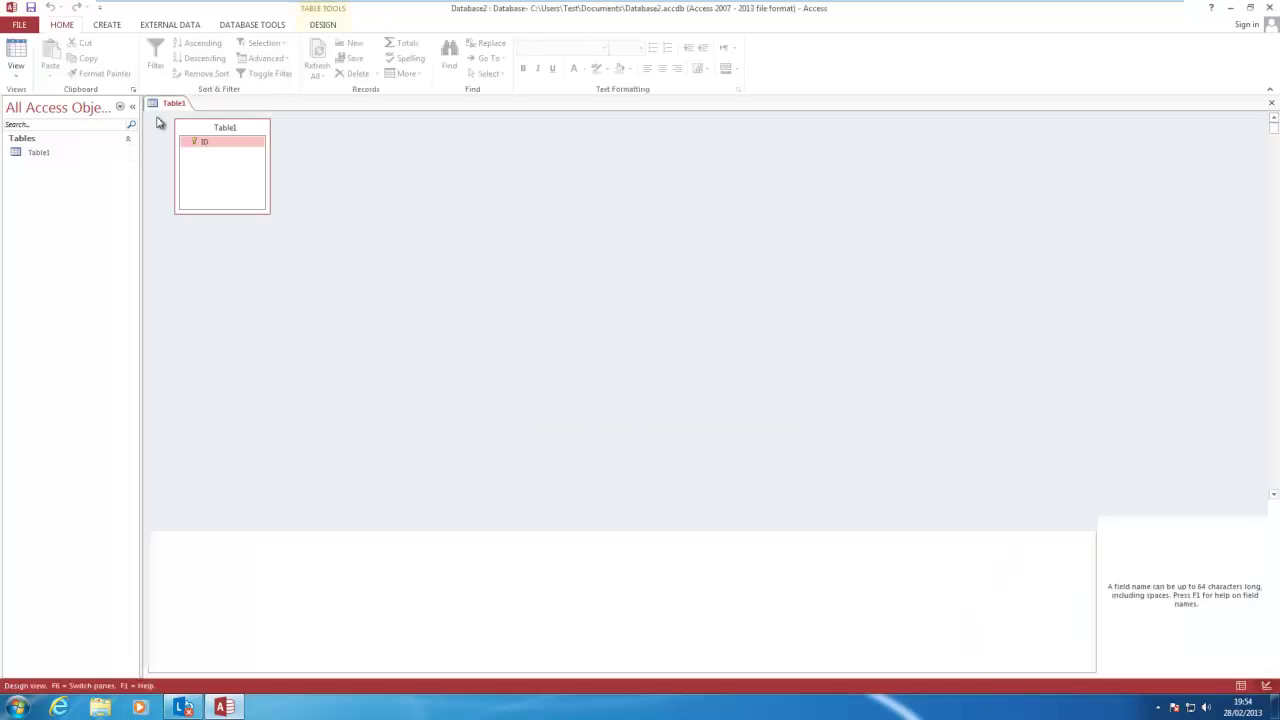
Step: Examine the database's Info, New, Open and Account pages, including the options for adding a cloud place
left_click(22, 25)
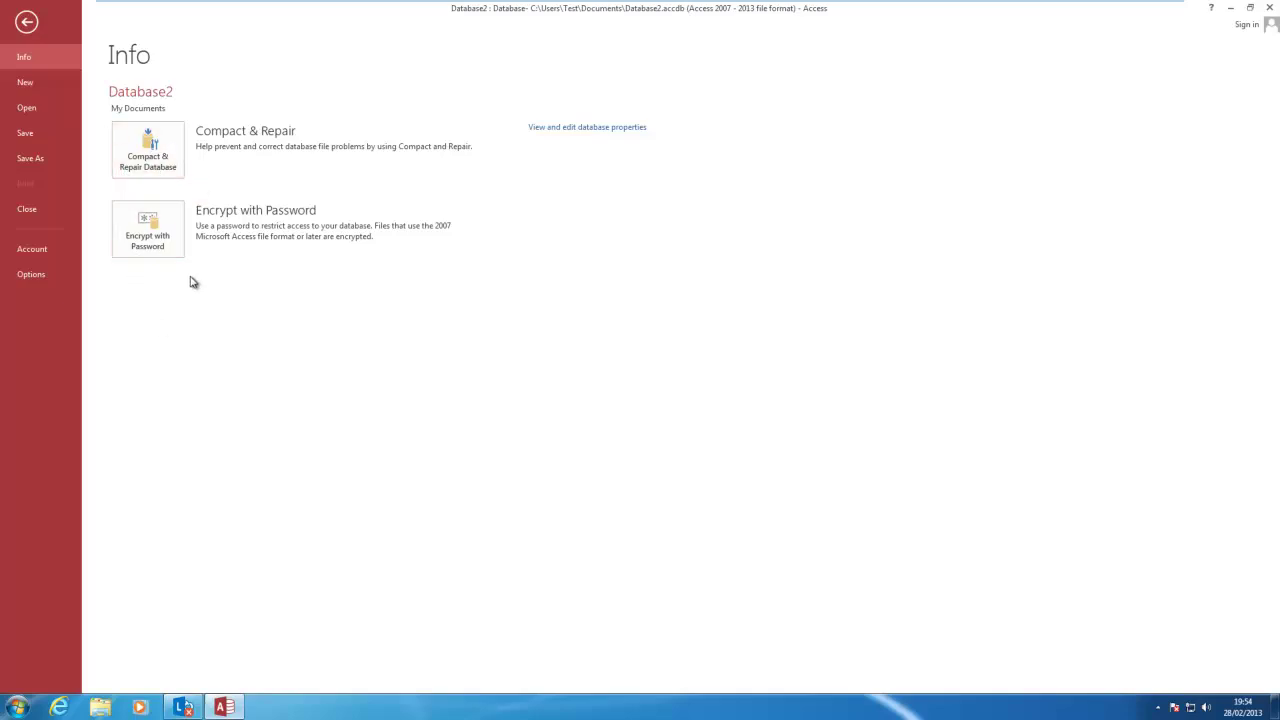
left_click(26, 83)
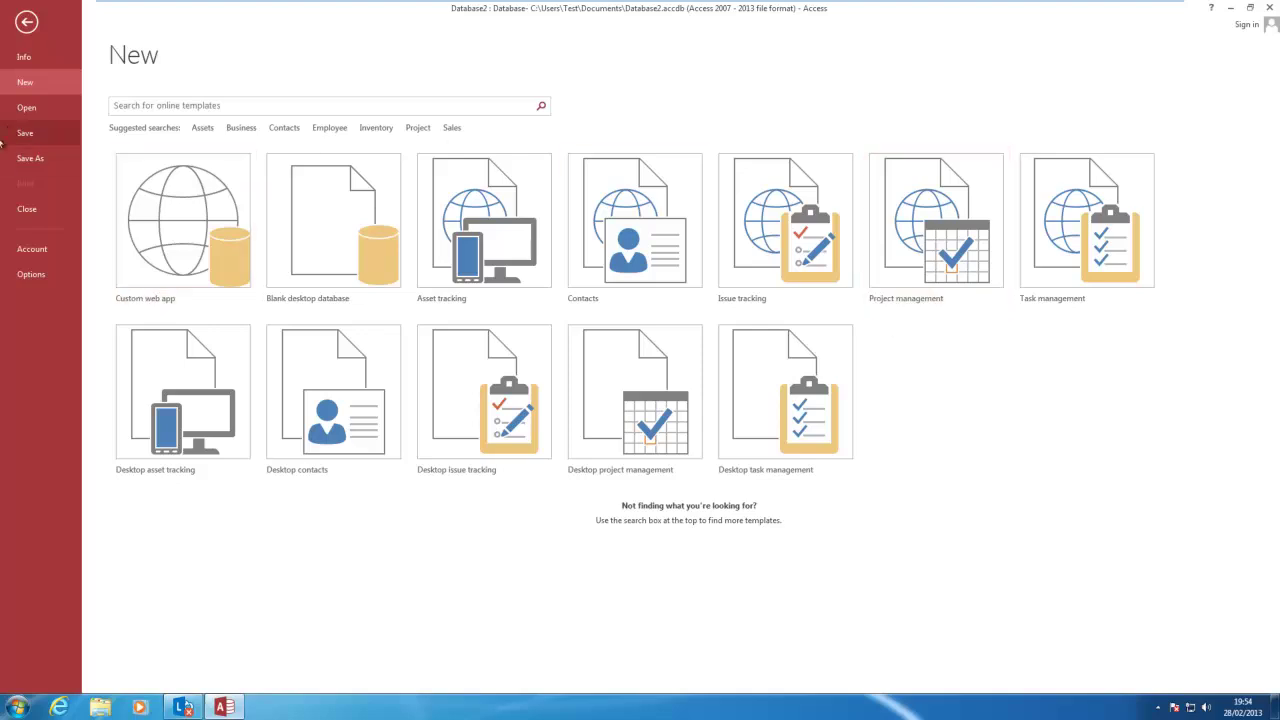
left_click(27, 108)
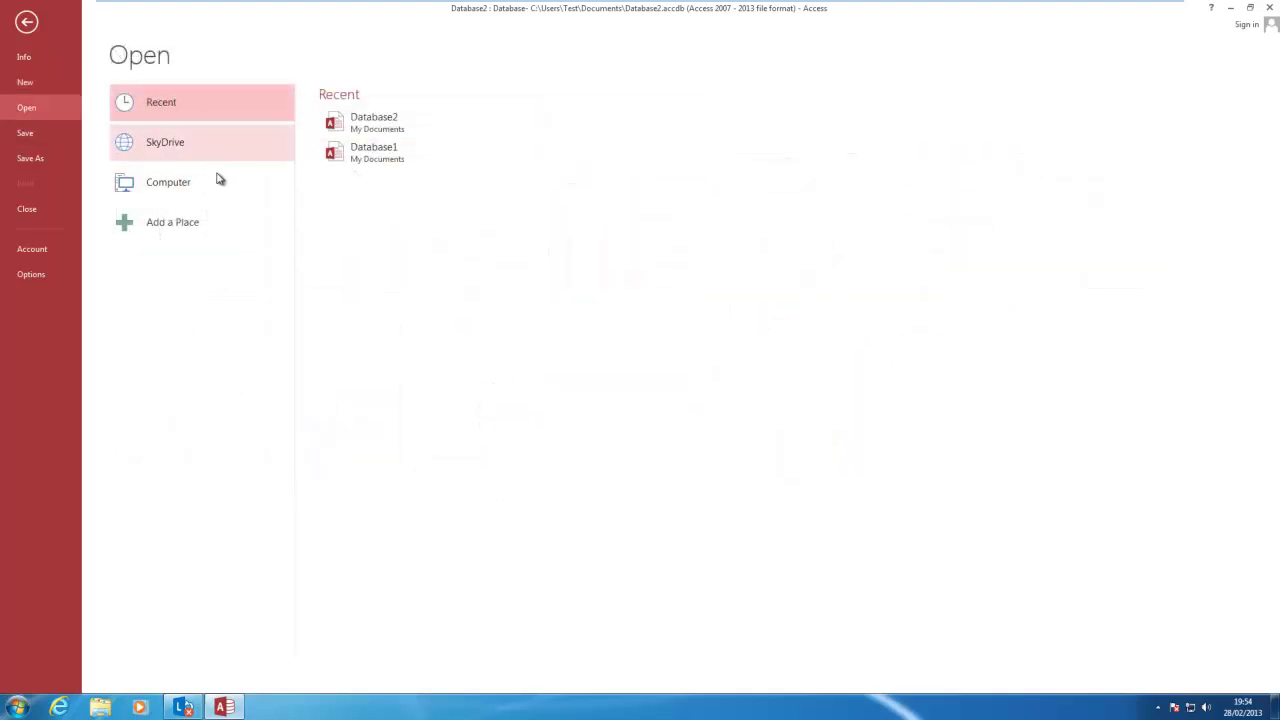
left_click(172, 235)
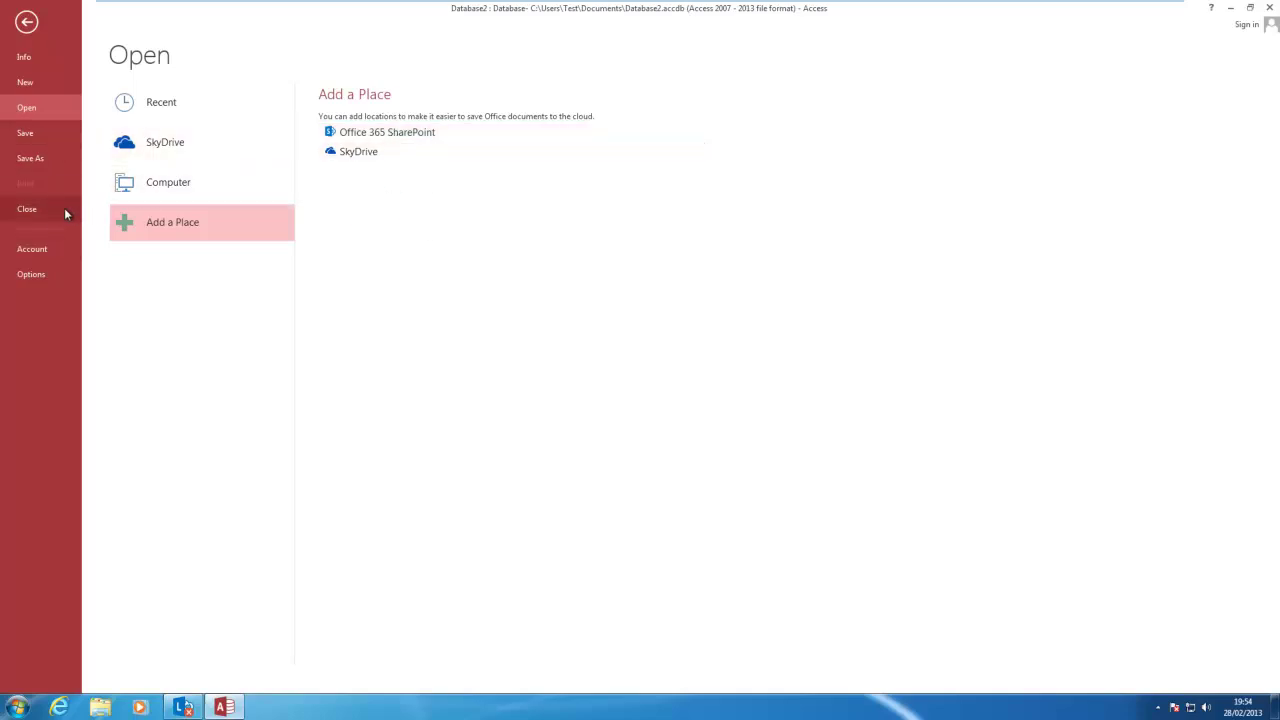
left_click(43, 256)
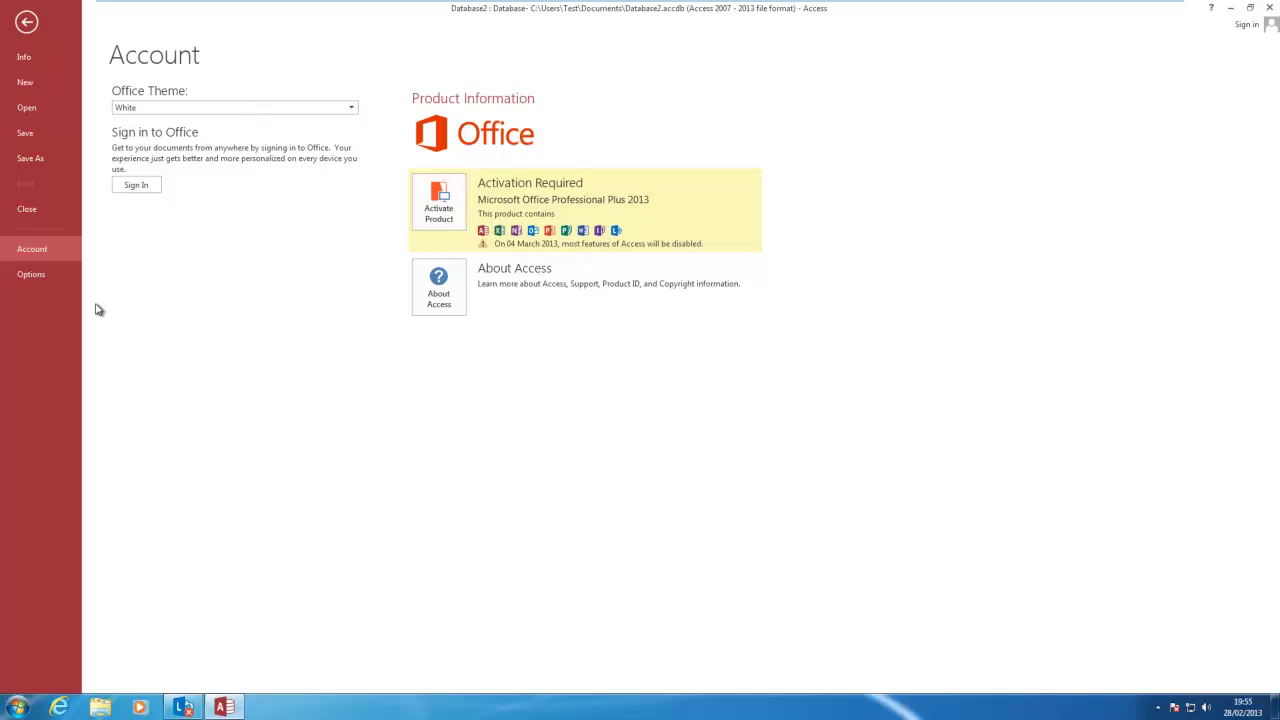
Step: Review the Access Options for the current database, datasheets, object designers, proofing and add-ins without changing anything
left_click(33, 275)
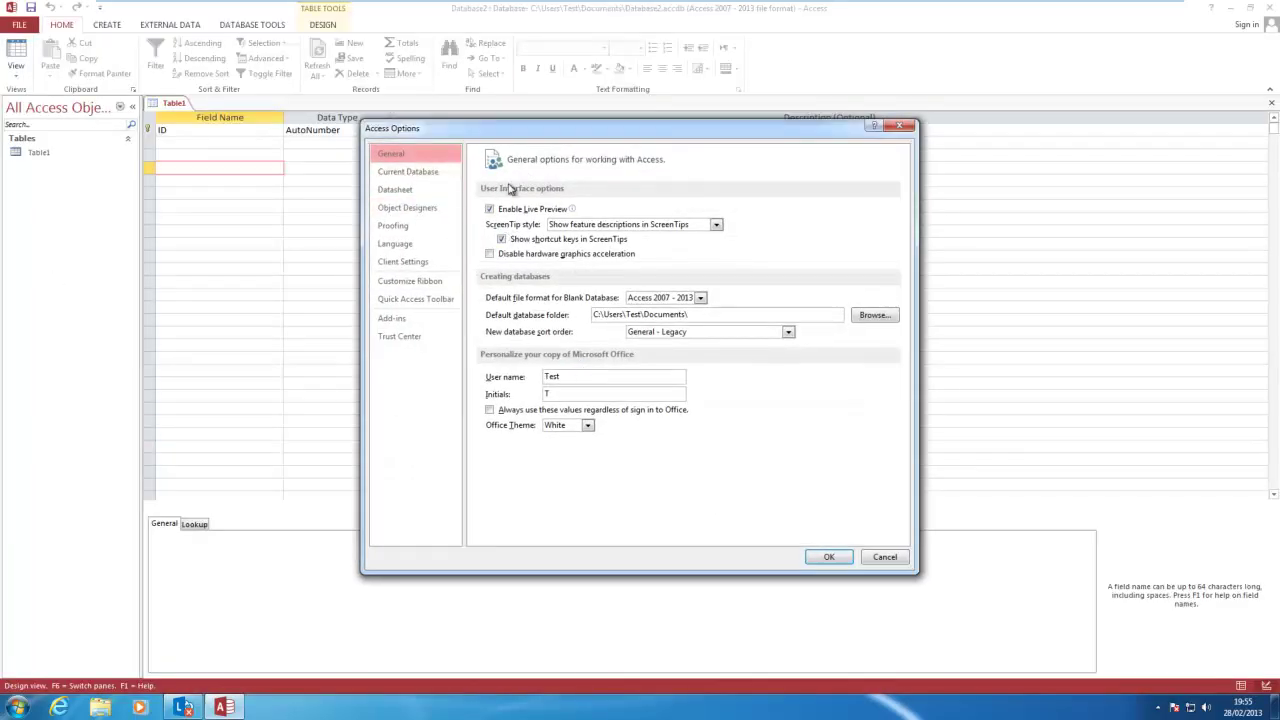
left_click(438, 176)
left_click(435, 189)
left_click(436, 207)
left_click(436, 225)
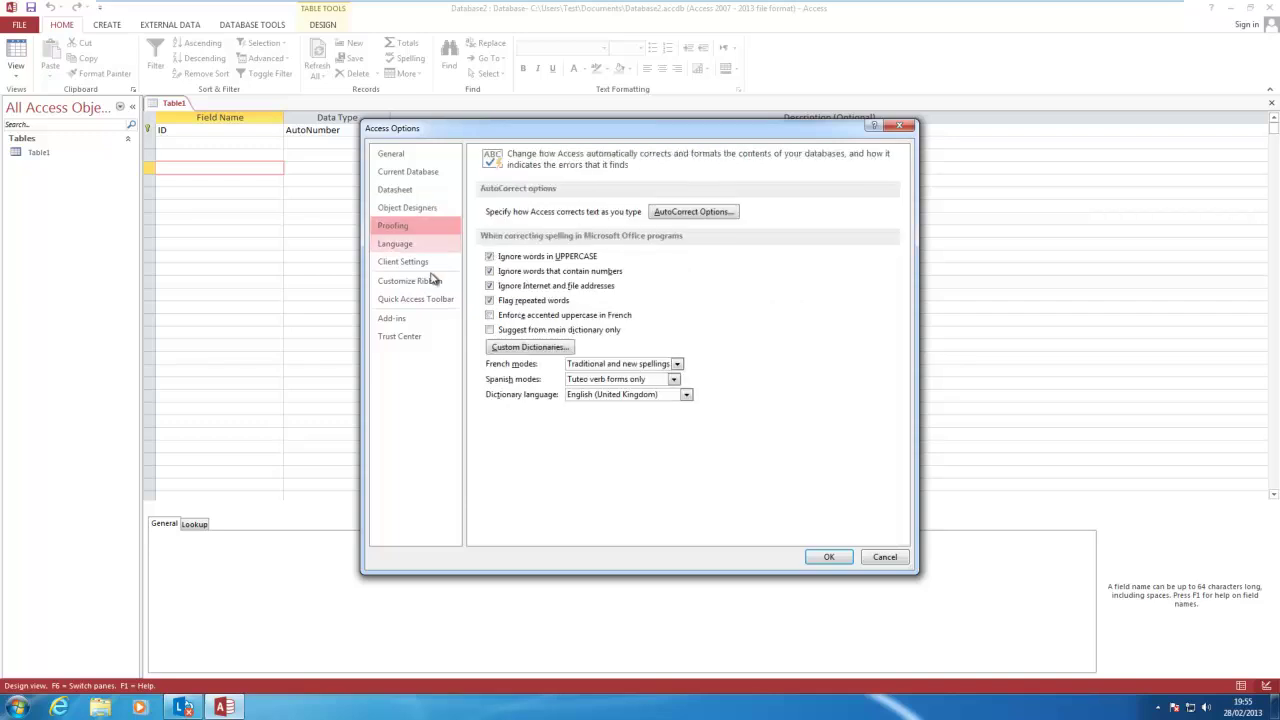
left_click(424, 317)
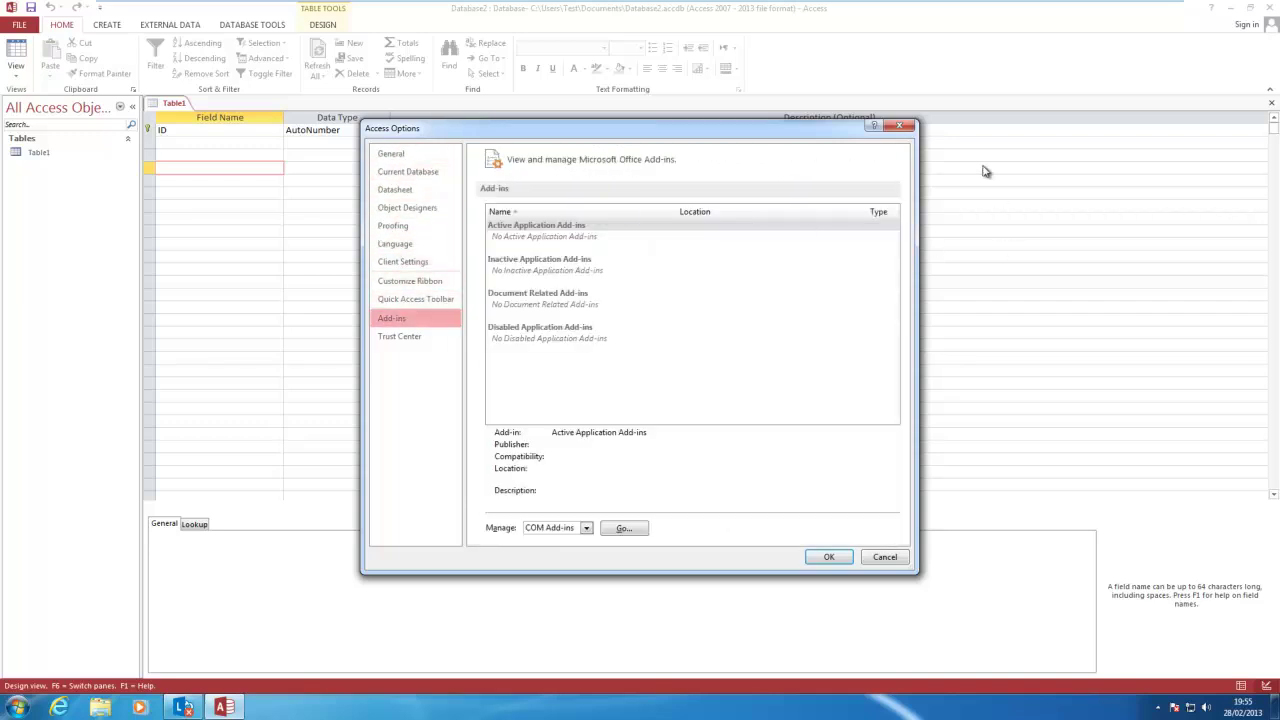
left_click(906, 128)
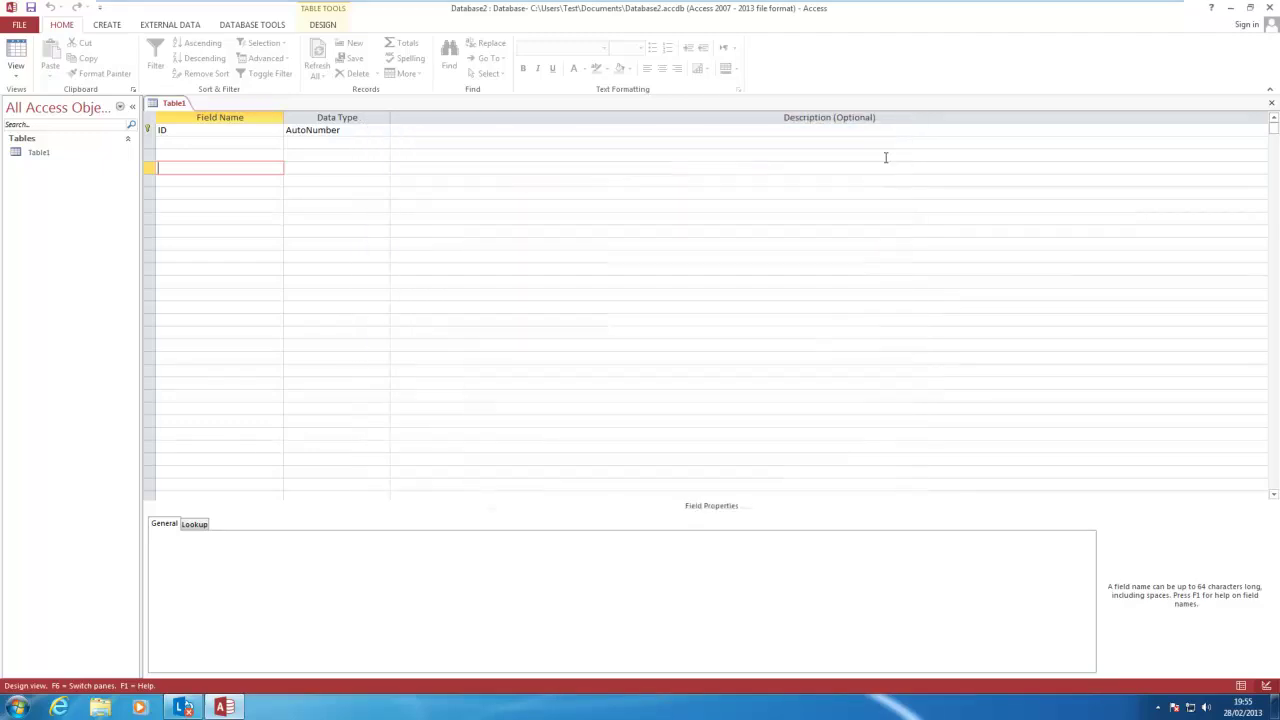
Step: Close Access and switch to Excel 2013, opening the Welcome to Excel tour without activating Office
left_click(1271, 7)
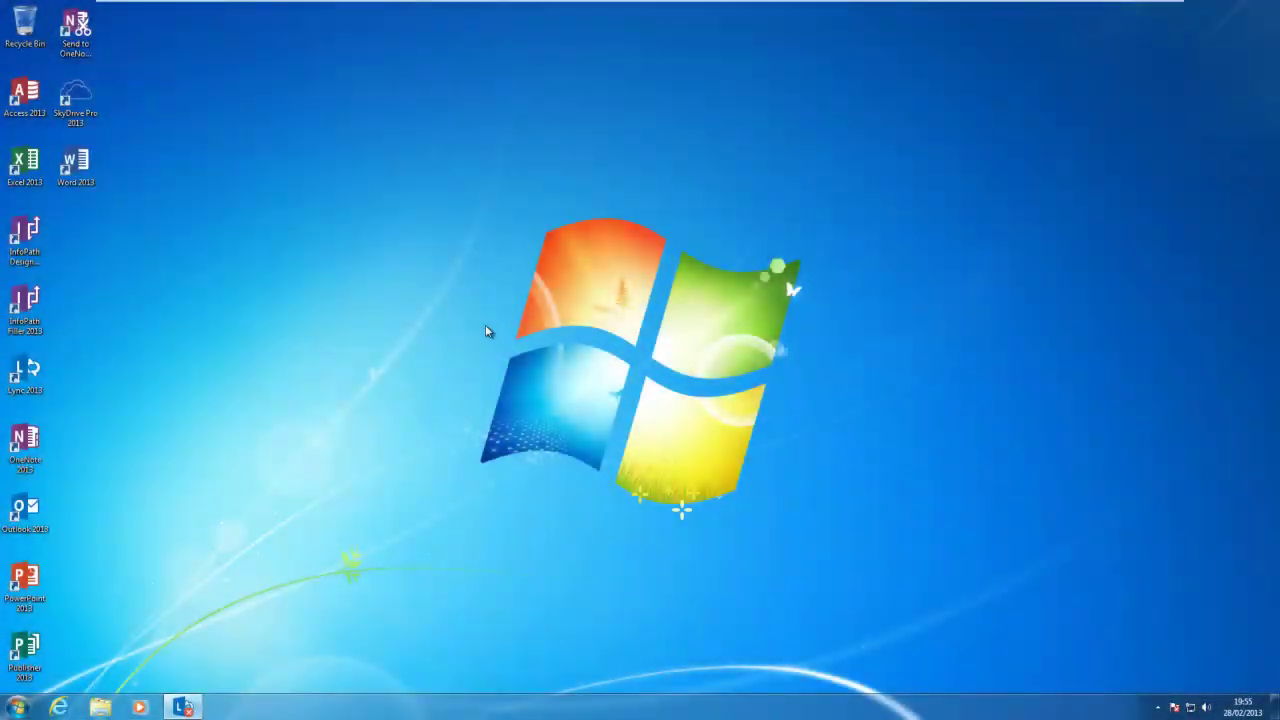
double_click(32, 163)
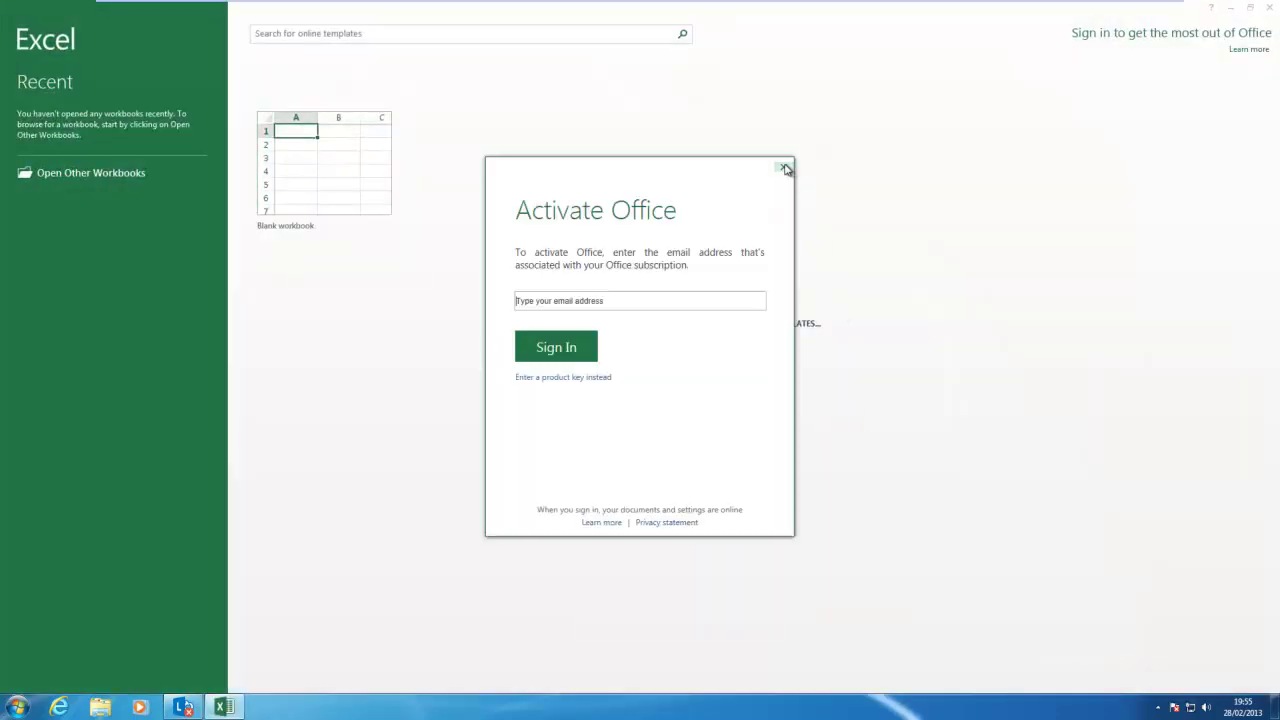
left_click(540, 340)
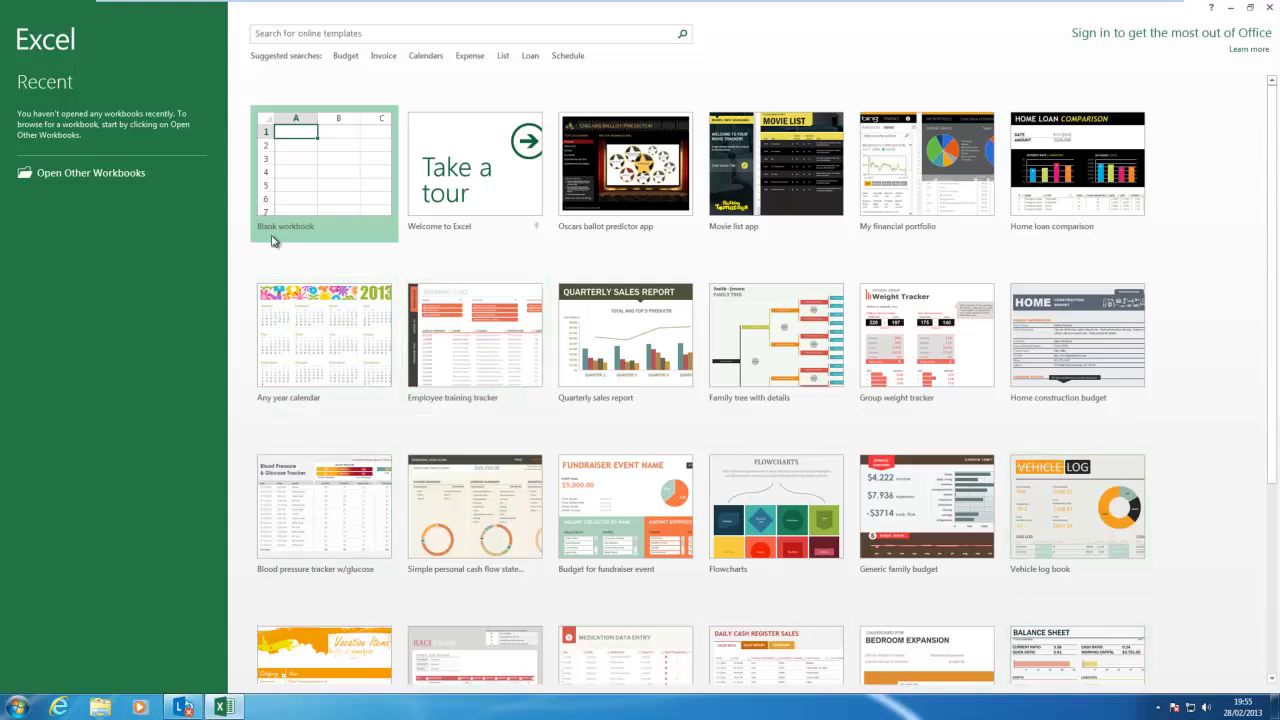
left_click(464, 173)
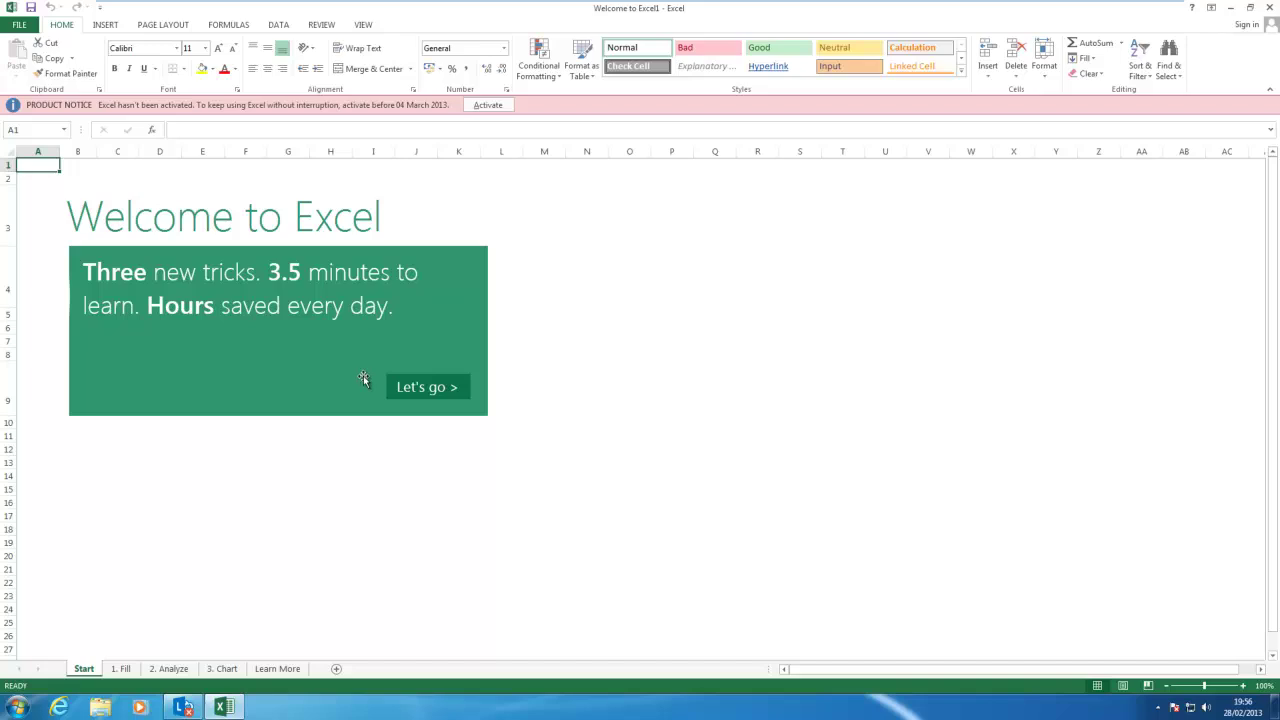
Step: Go through the Excel tour's Fill, Analyze and Chart sheets
left_click(466, 393)
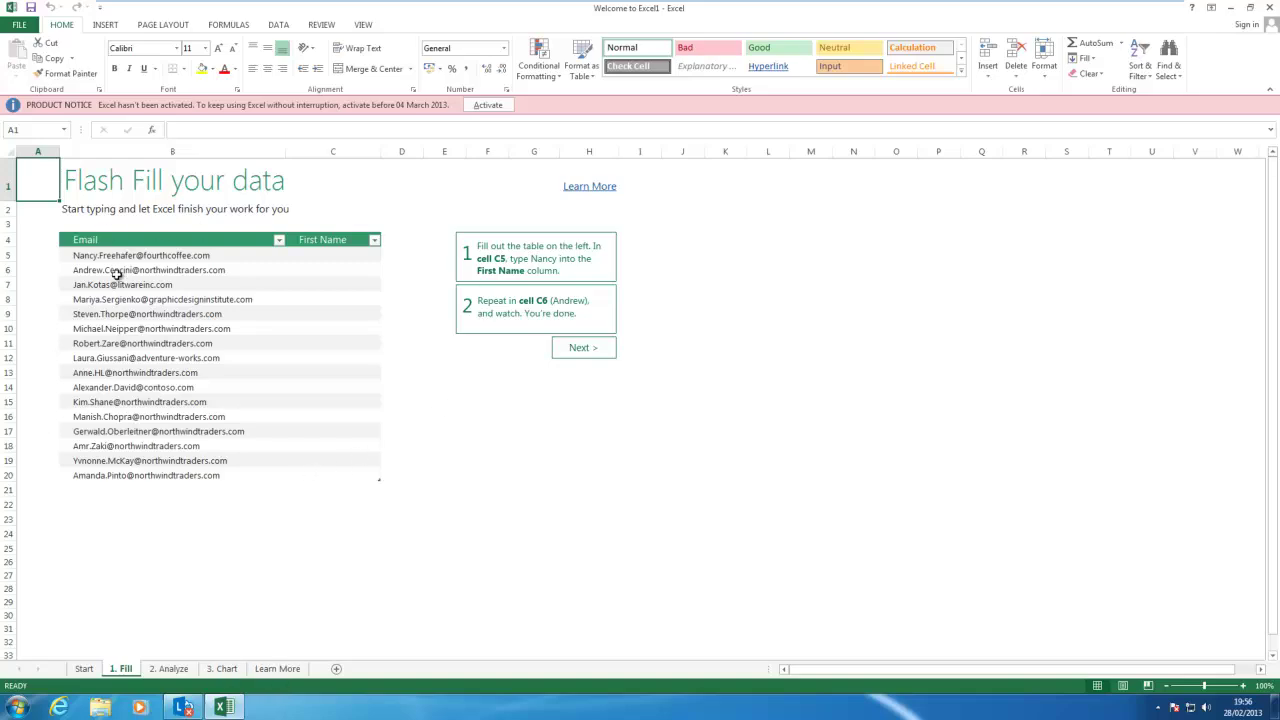
left_click(580, 349)
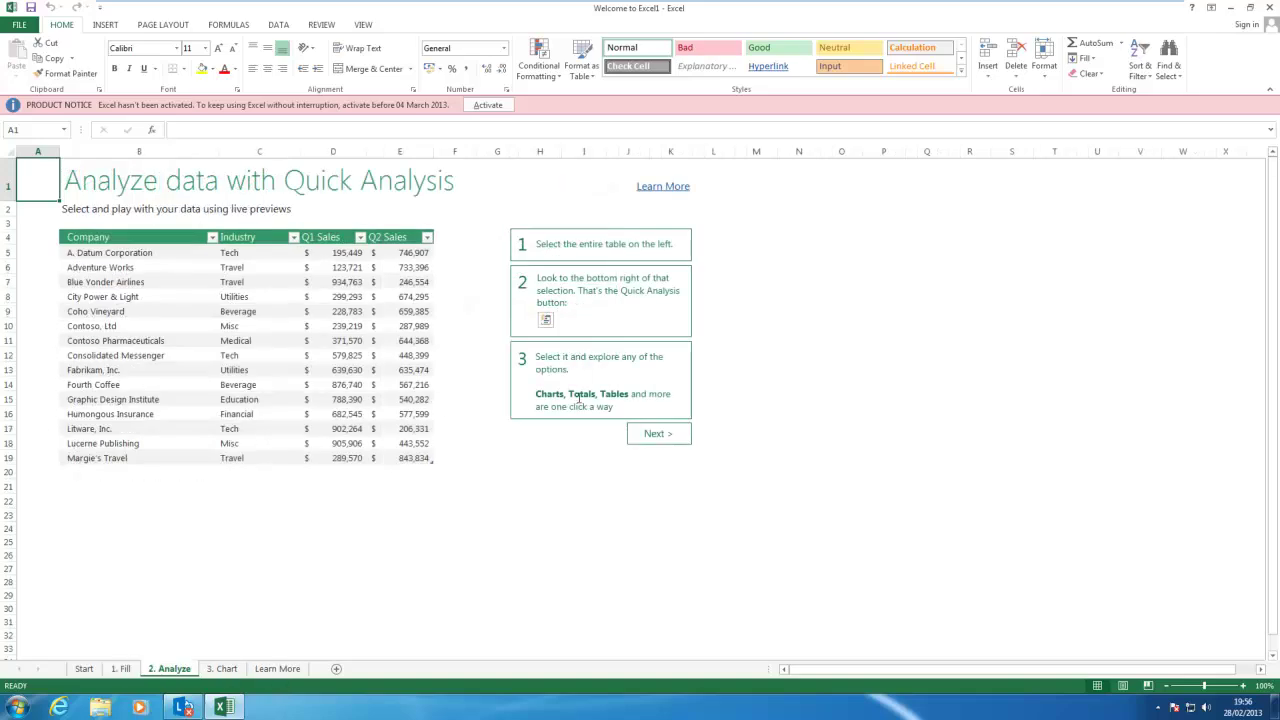
left_click(660, 437)
left_click_drag(777, 496, 849, 374)
left_click(849, 380)
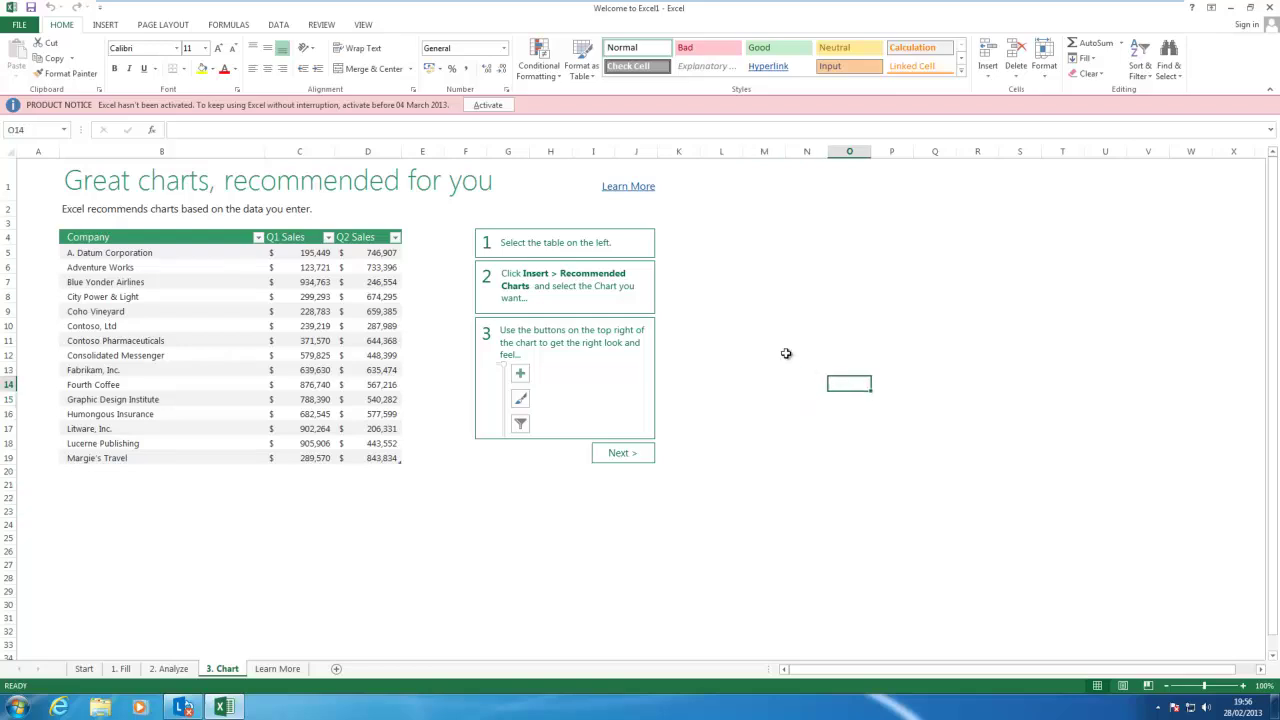
Step: Create a new blank workbook and select cell B2
left_click(19, 24)
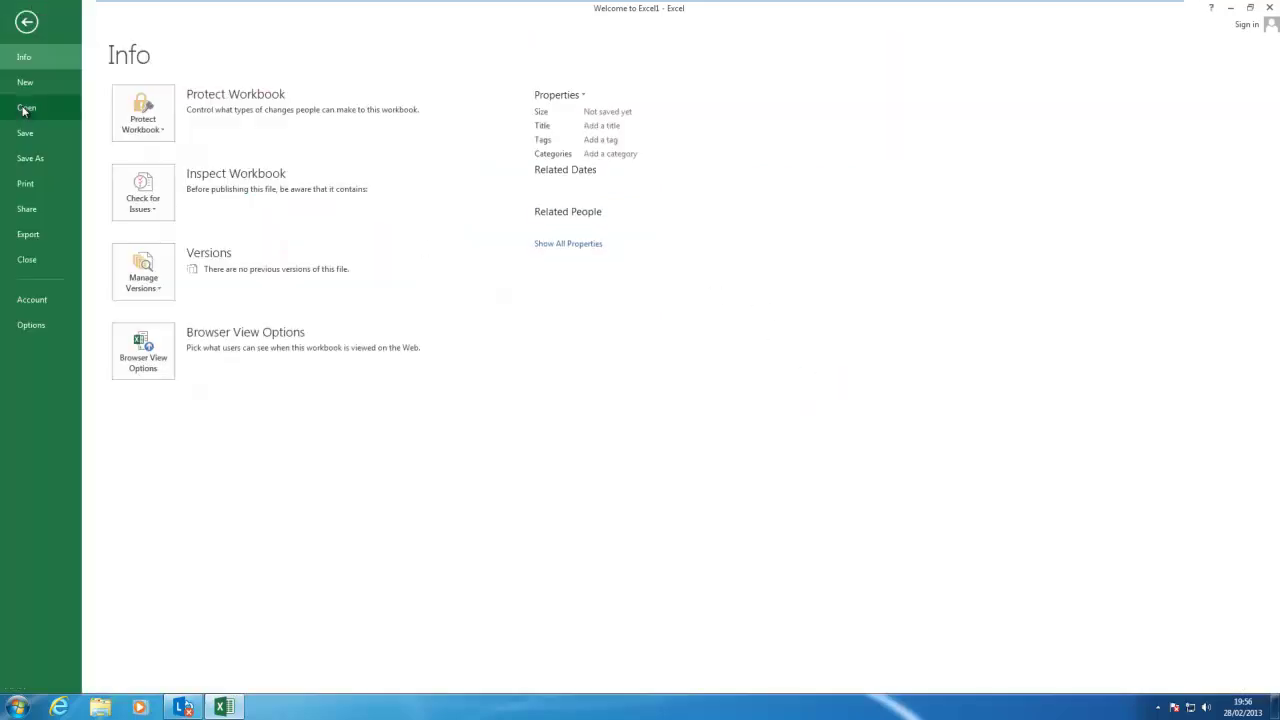
left_click(25, 86)
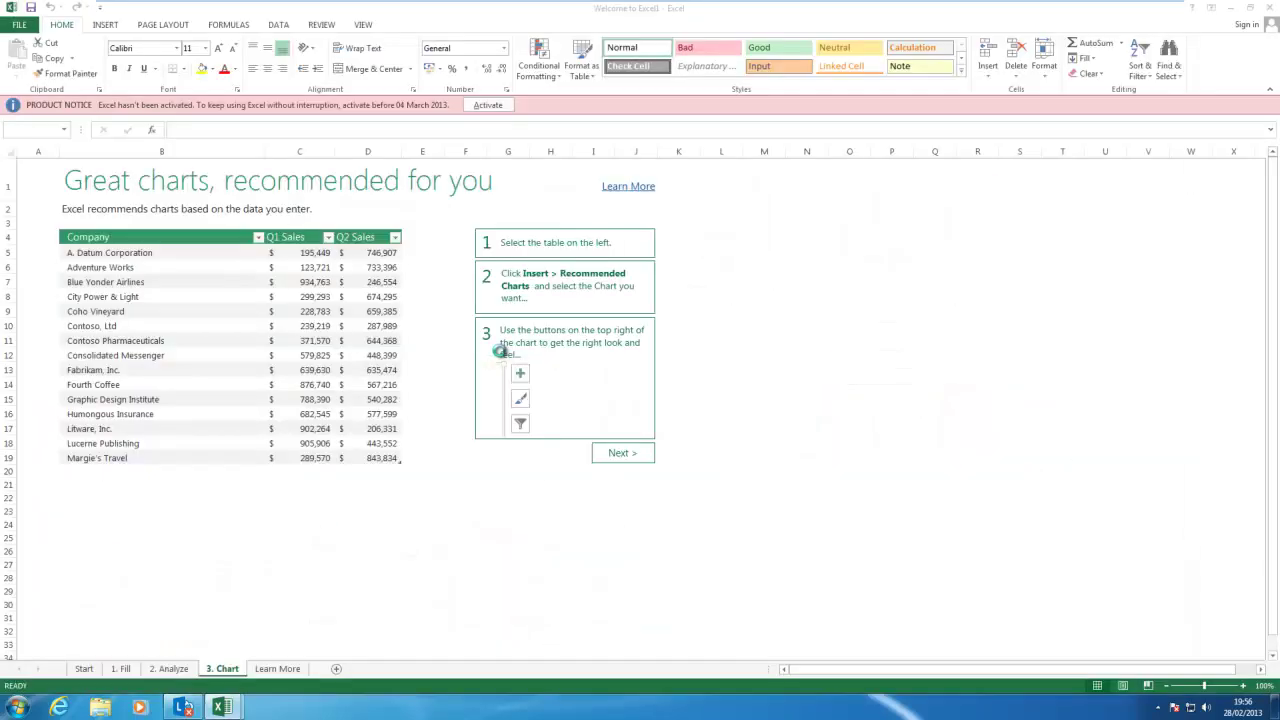
left_click(75, 185)
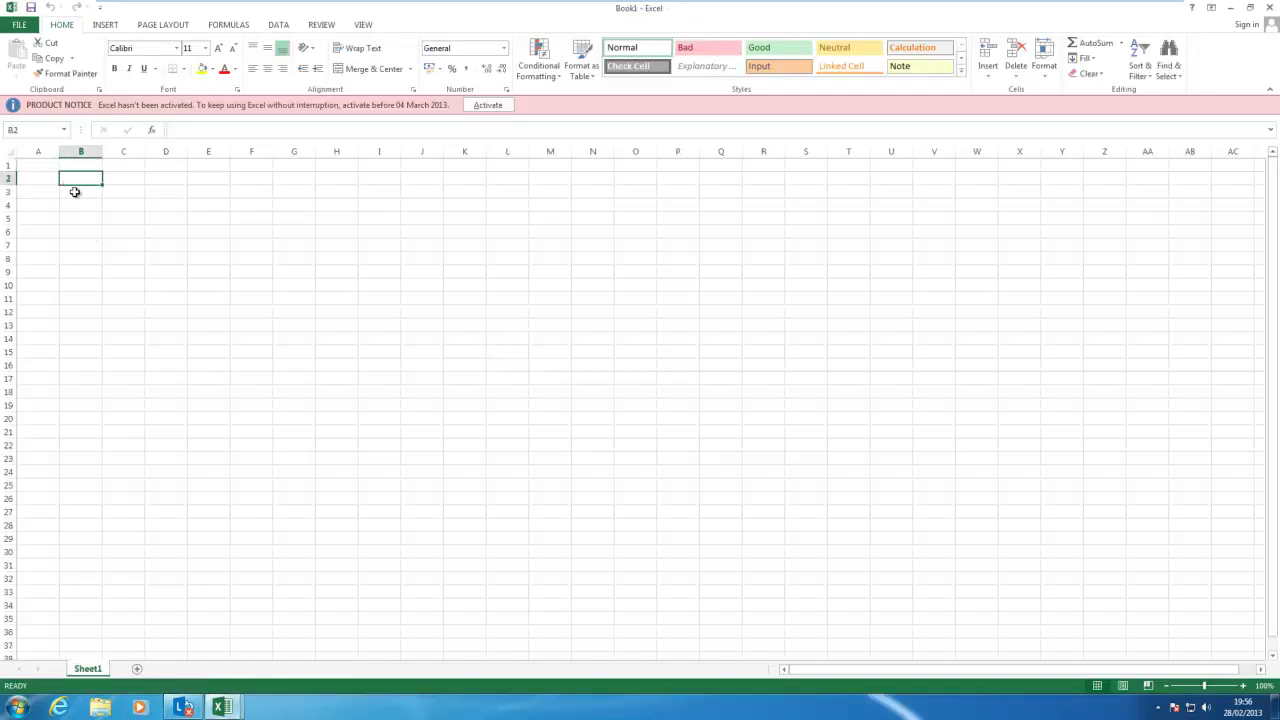
Step: Select scattered cells across the blank worksheet to examine how the cell selection moves between them
left_click(336, 345)
left_click(251, 272)
left_click(464, 337)
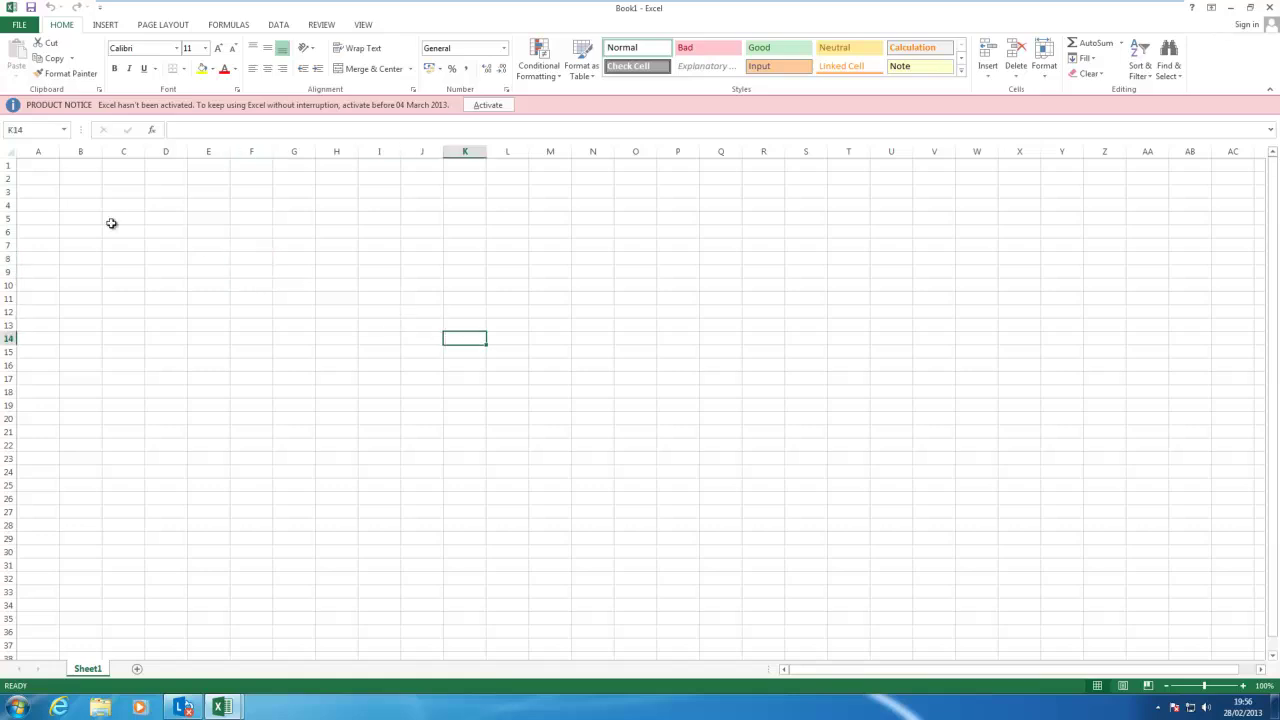
left_click(123, 218)
left_click(210, 363)
left_click(464, 285)
left_click(208, 312)
left_click(251, 351)
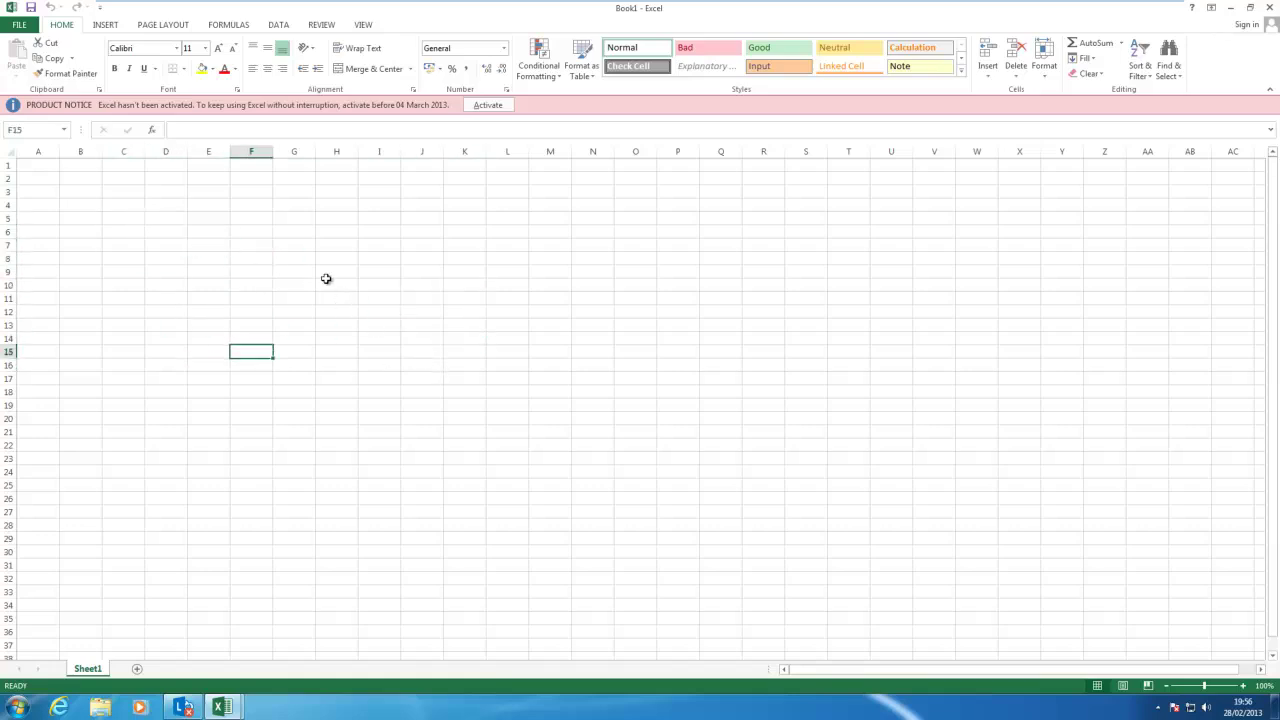
left_click(88, 193)
left_click(82, 258)
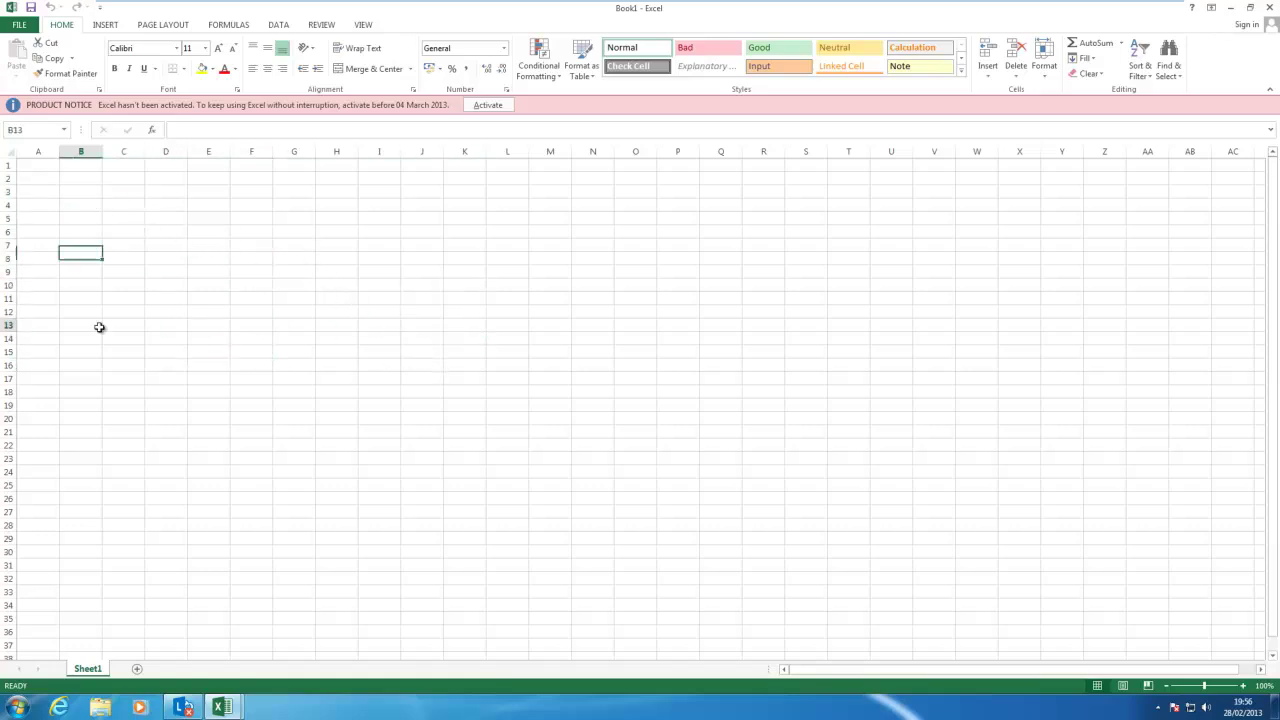
left_click(90, 325)
left_click(251, 232)
left_click(208, 365)
left_click(128, 284)
left_click(255, 237)
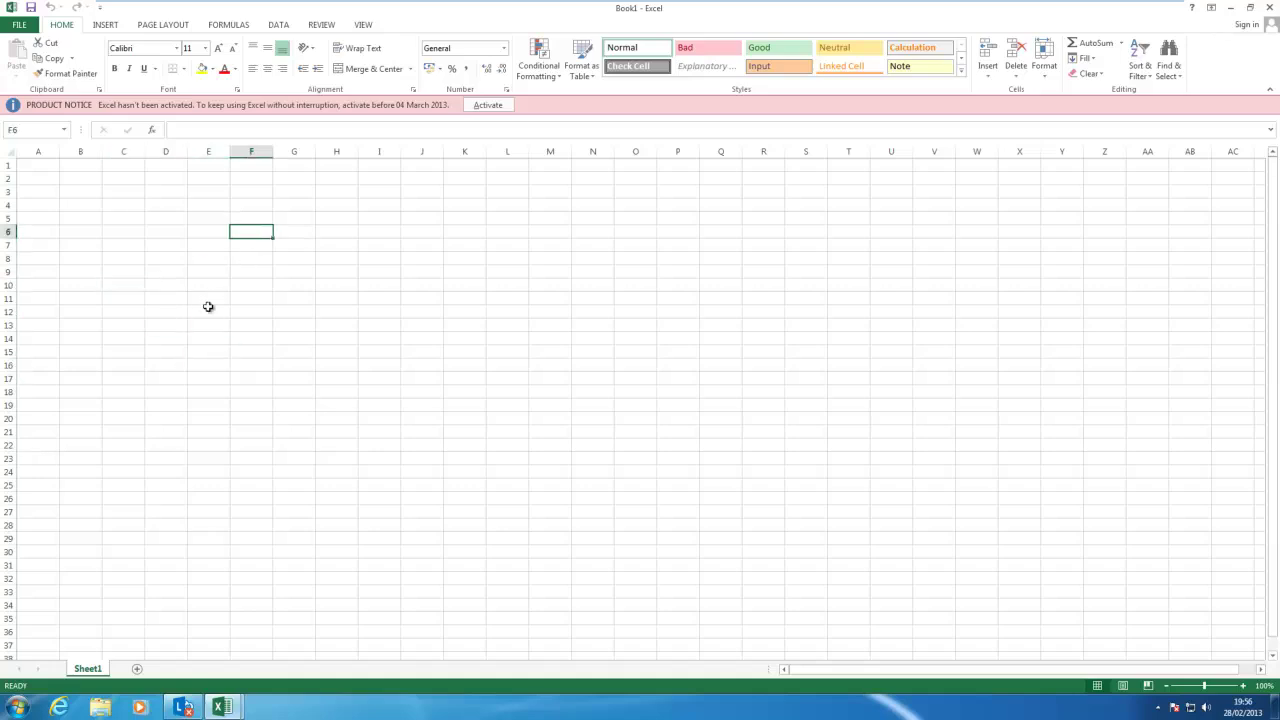
left_click(209, 300)
left_click(208, 325)
left_click(329, 349)
left_click(351, 262)
left_click(422, 431)
left_click(255, 447)
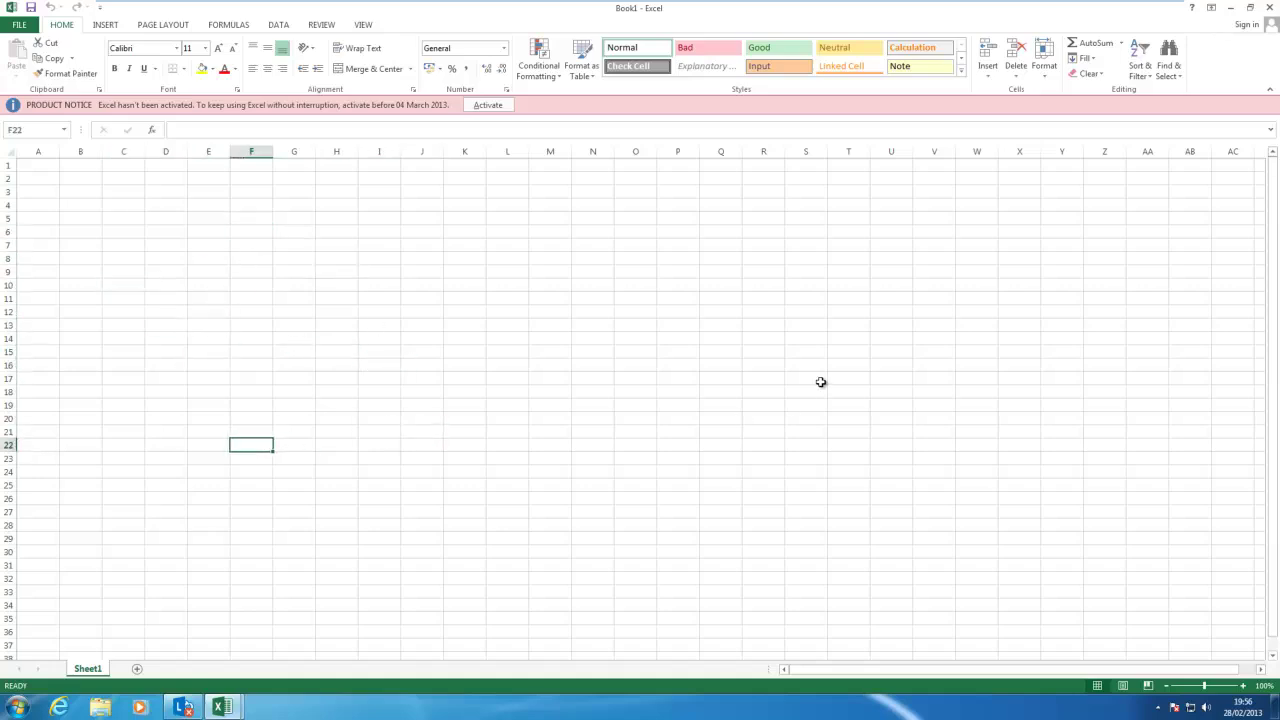
left_click(820, 380)
left_click(763, 286)
left_click(700, 475)
left_click(1017, 329)
left_click(655, 588)
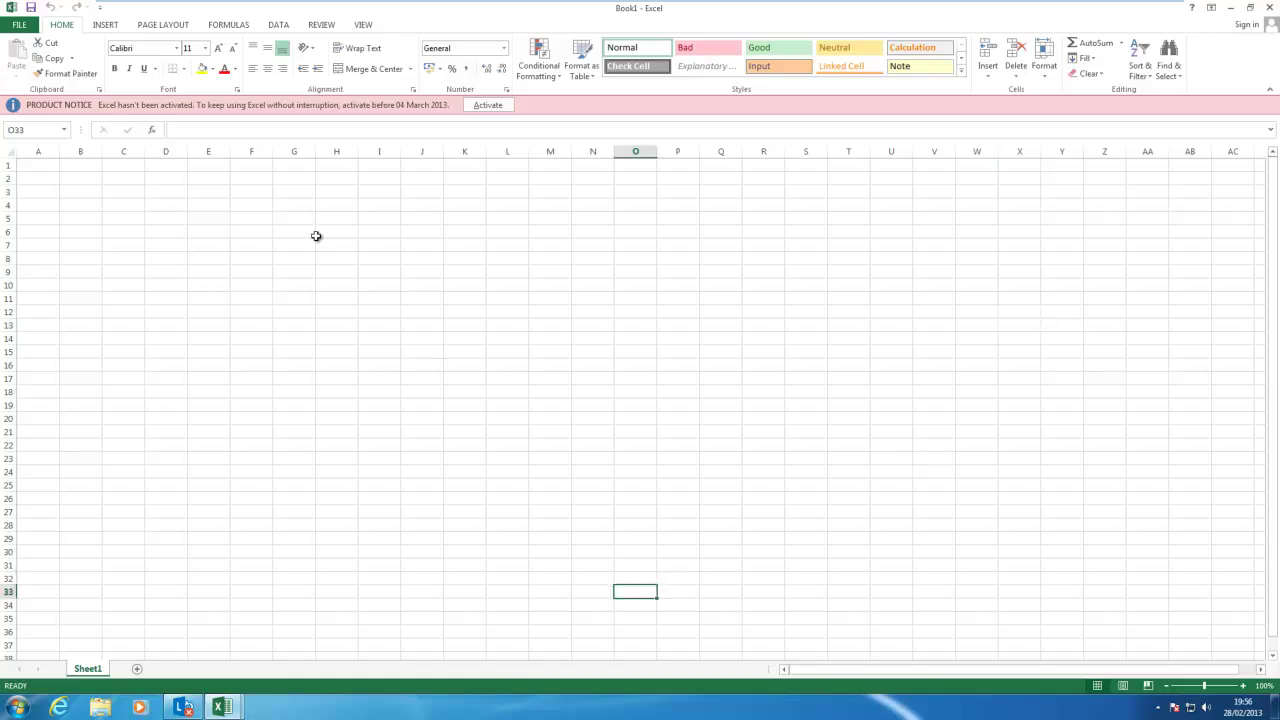
Step: Select the range A2:H13, then clear that selection by selecting cell G16
left_click(57, 176)
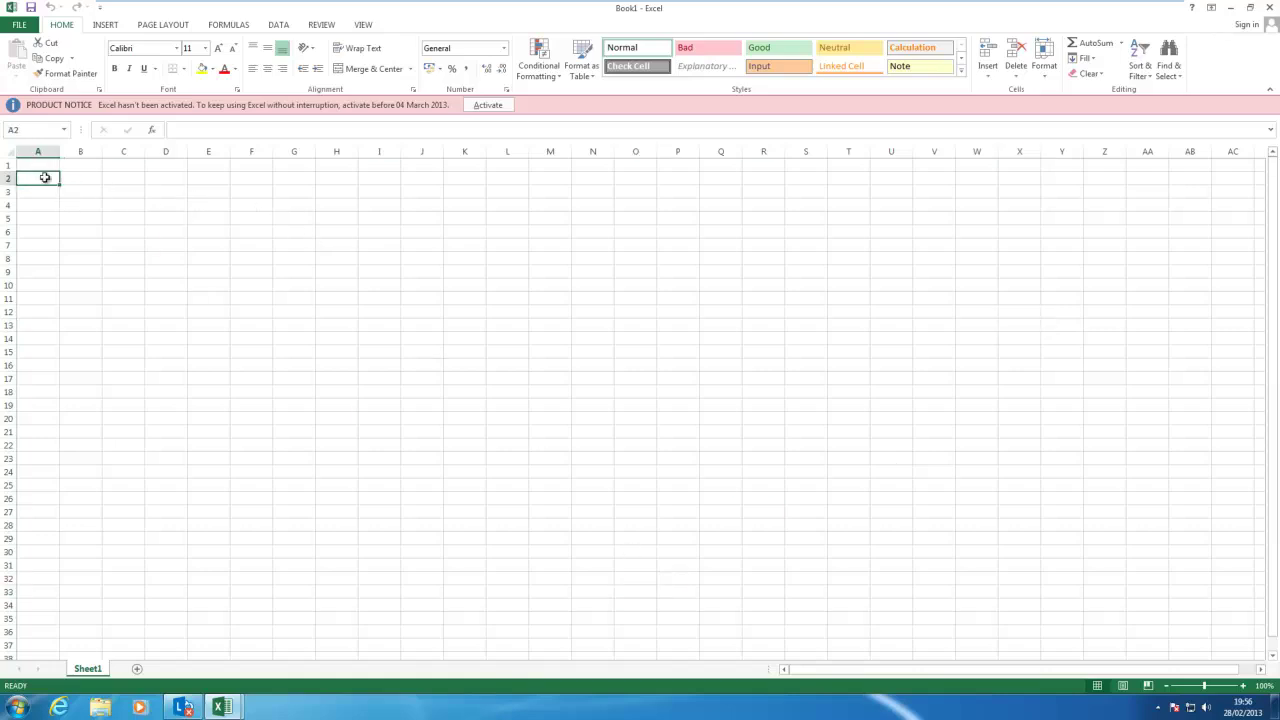
left_click_drag(40, 178, 352, 328)
left_click(305, 363)
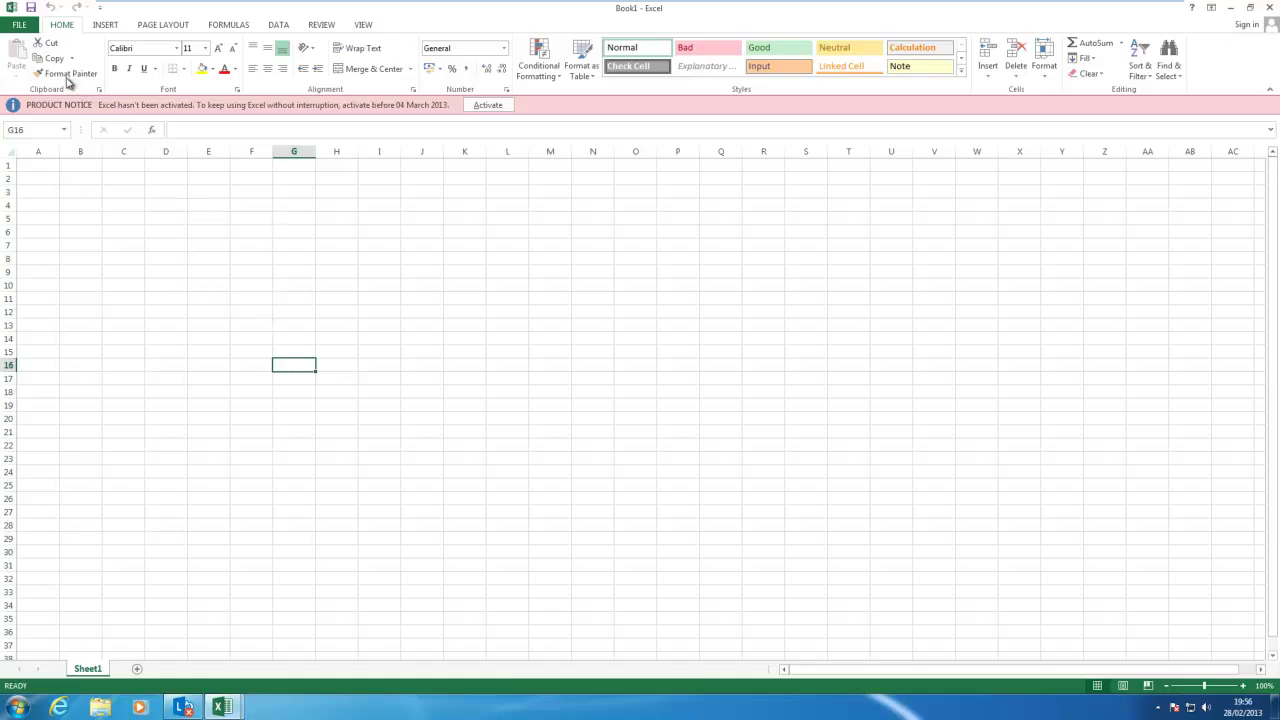
Step: Go through the workbook's Info, New, Open, Share and Account pages, including the Send by Instant Message option
left_click(22, 25)
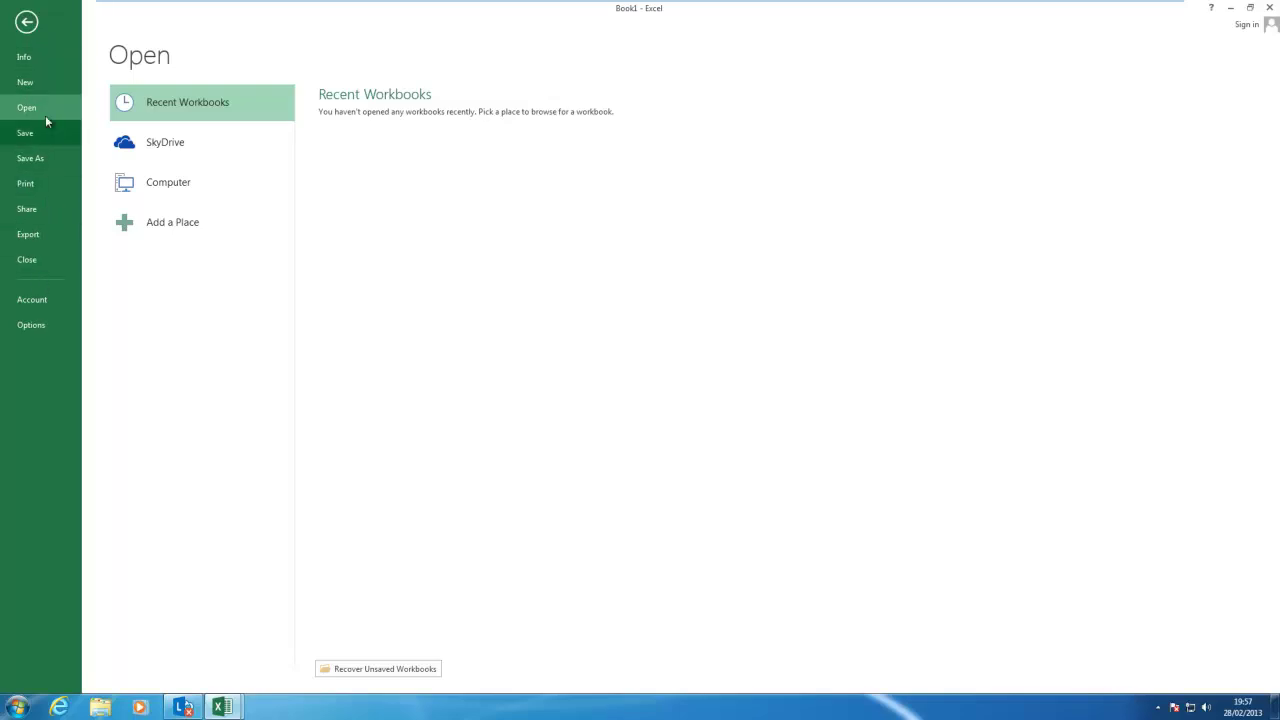
left_click(41, 57)
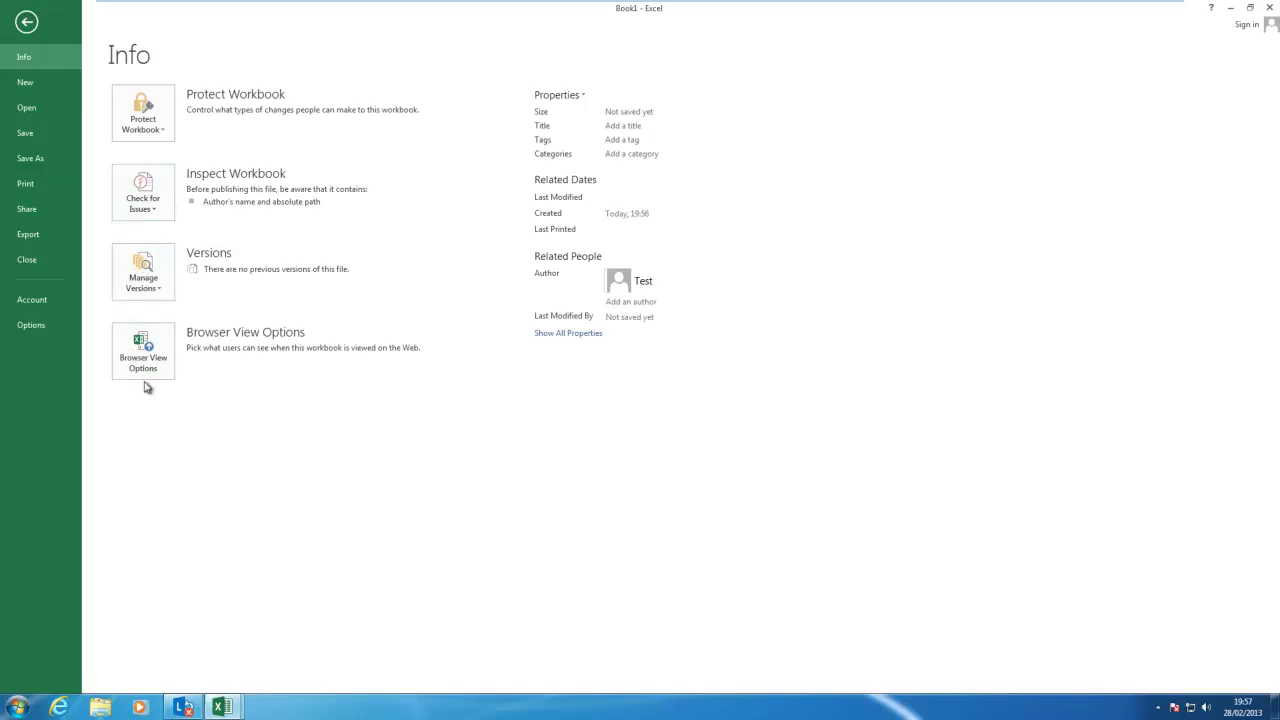
left_click(46, 84)
left_click(45, 106)
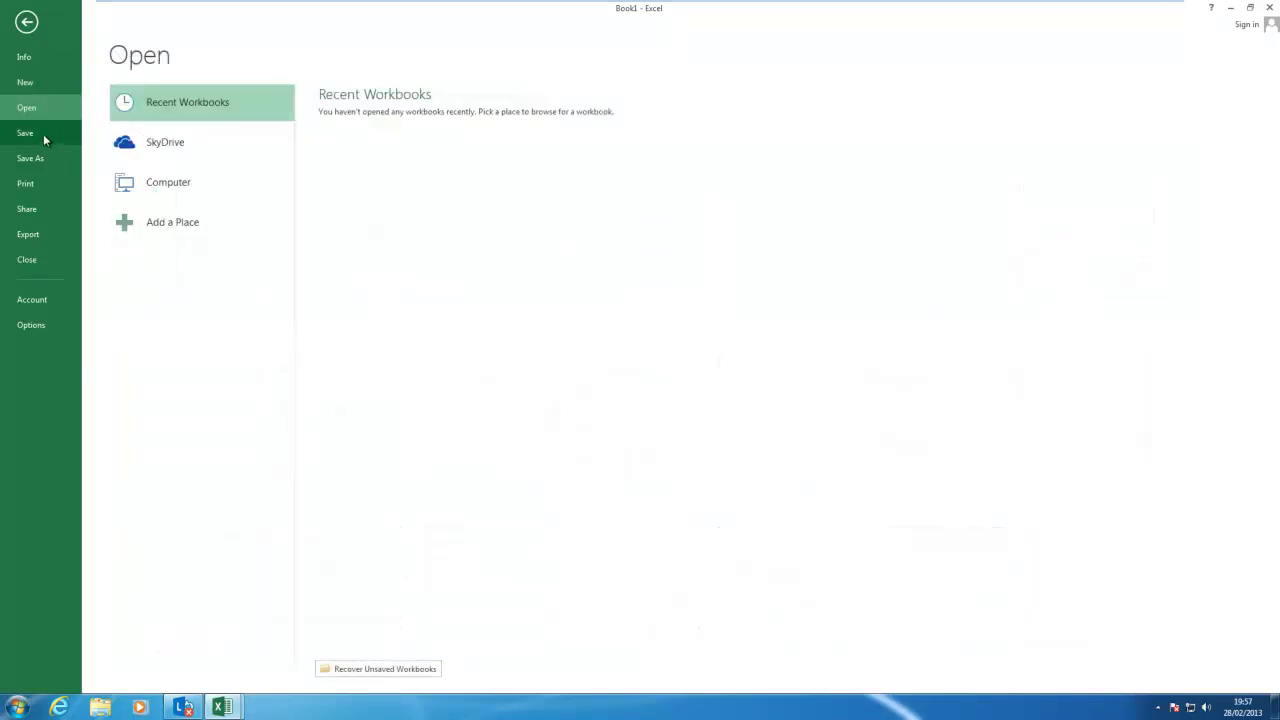
left_click(50, 212)
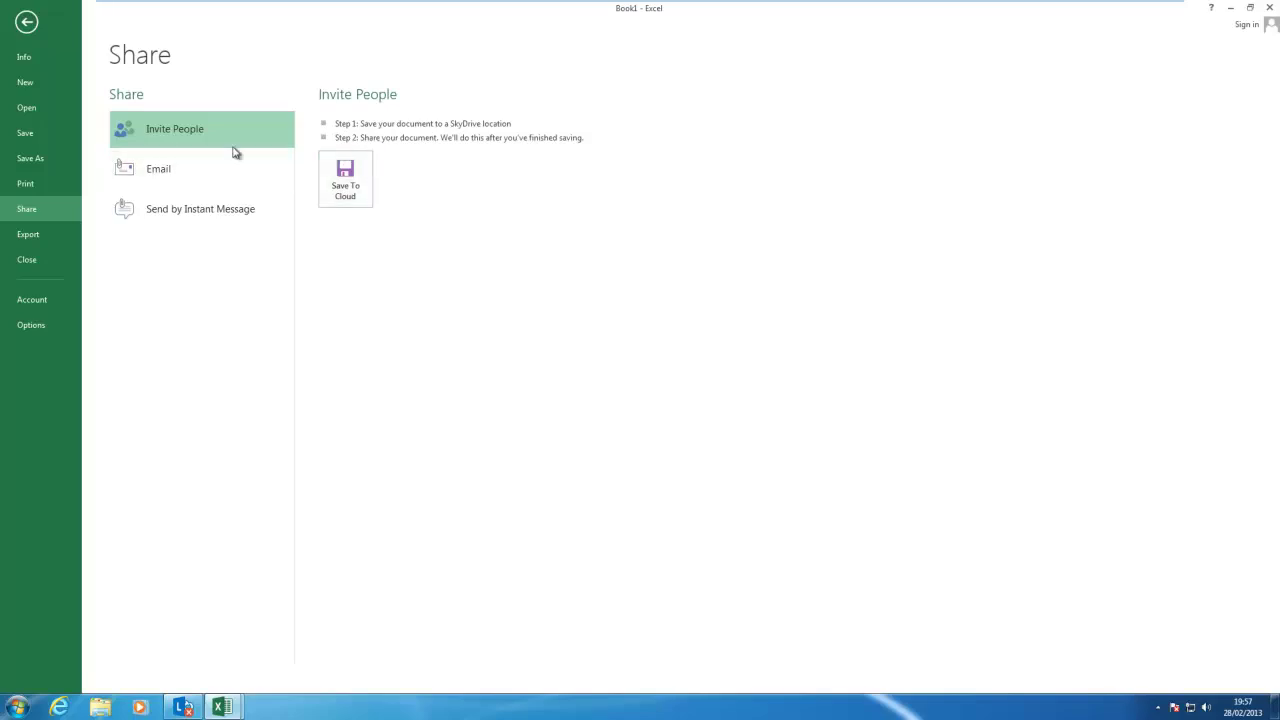
left_click(199, 210)
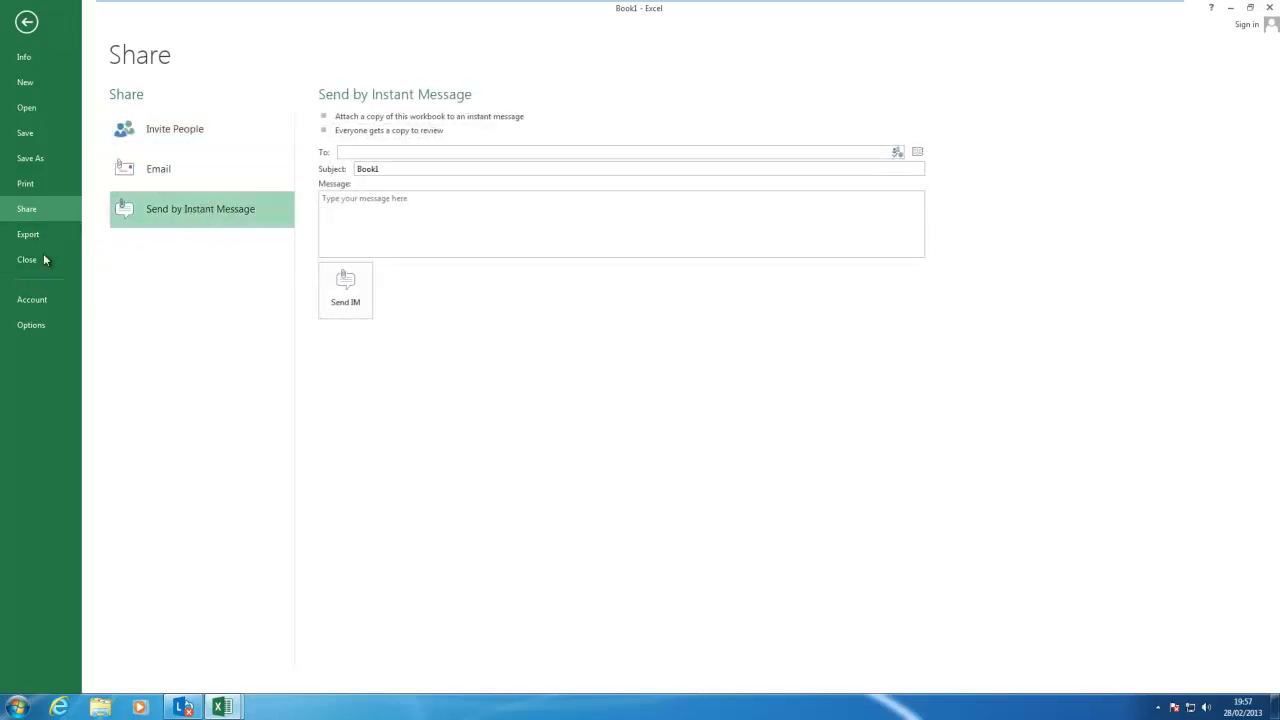
left_click(48, 301)
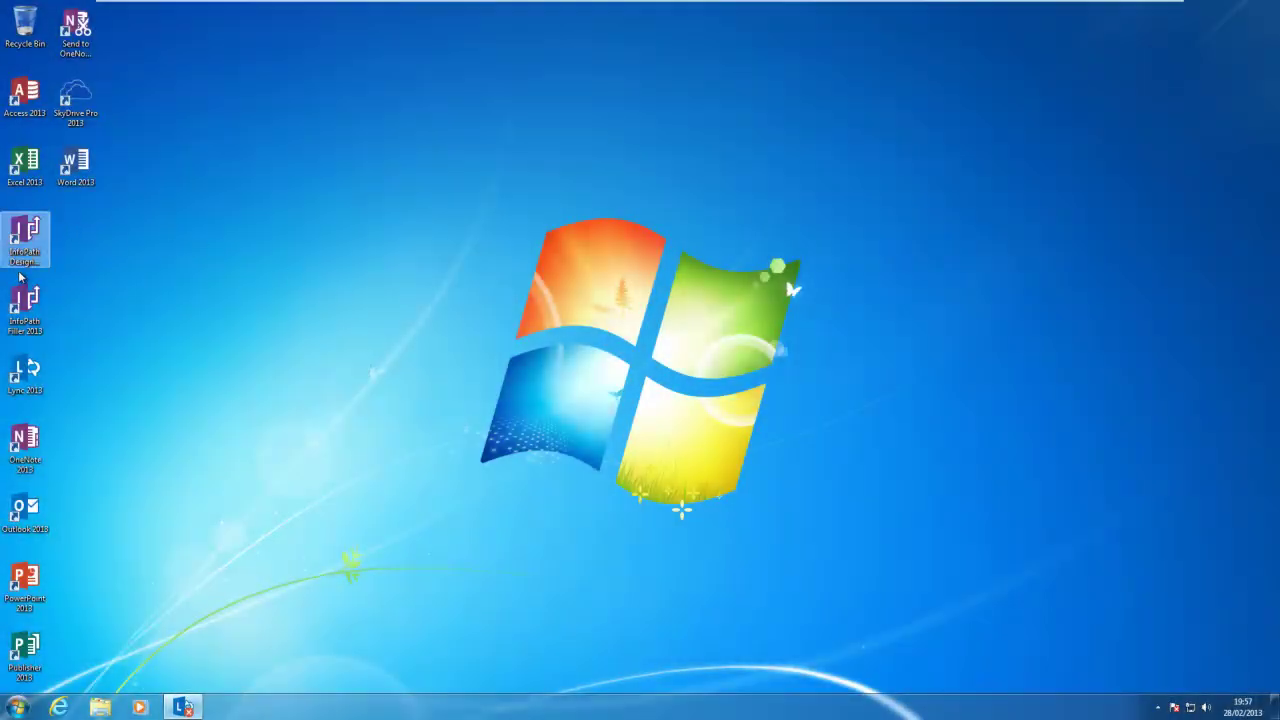
Step: Open InfoPath Designer 2013 without activating Office and create a form from the Blank Form template
left_click(25, 235)
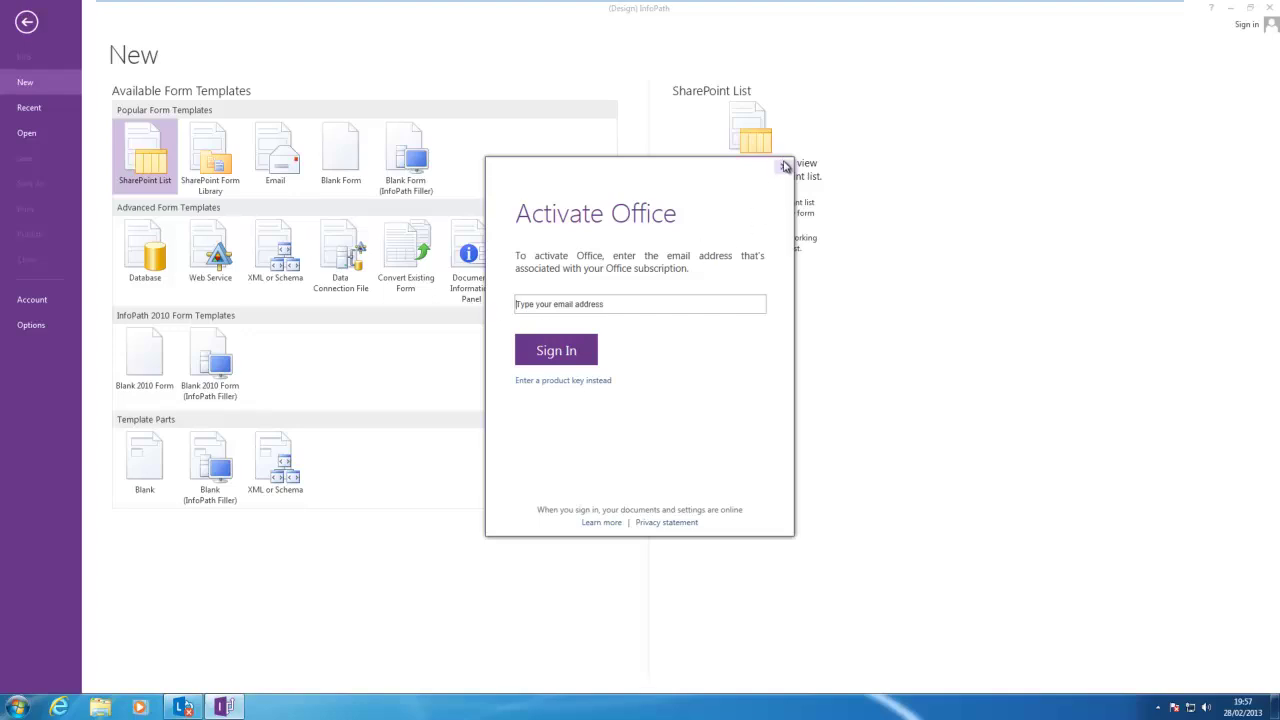
left_click(785, 166)
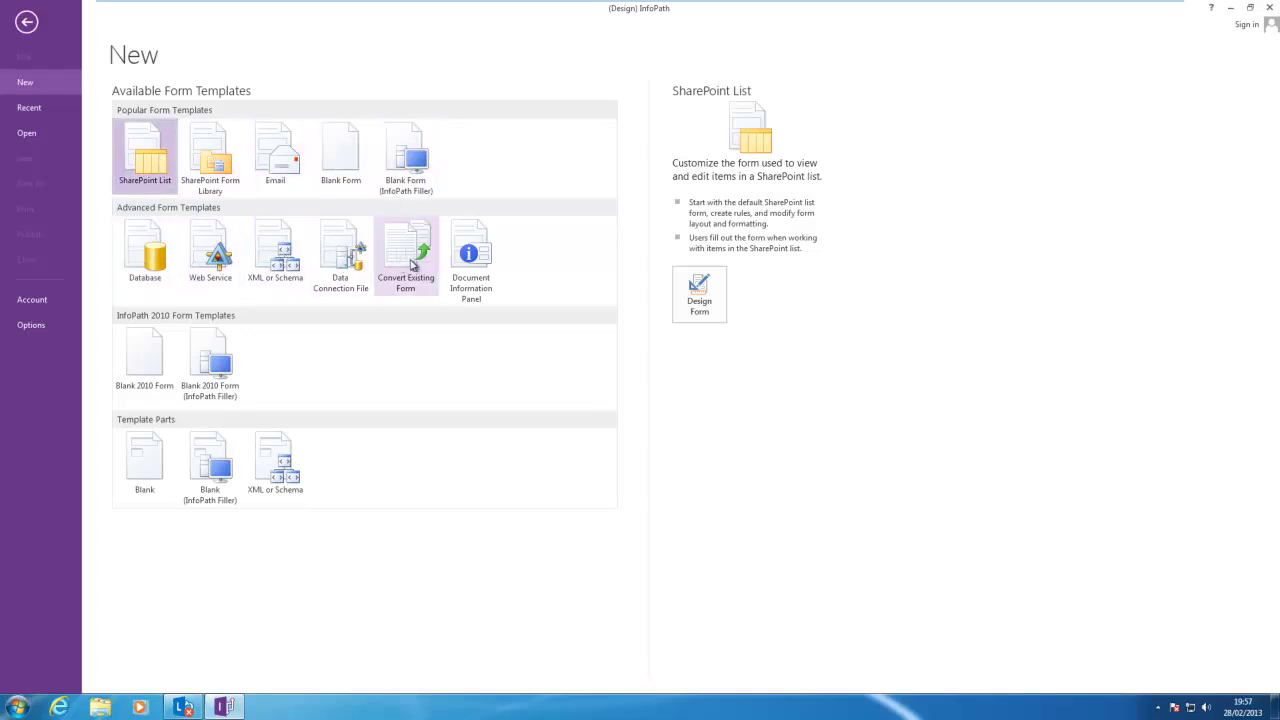
left_click(338, 184)
left_click(703, 281)
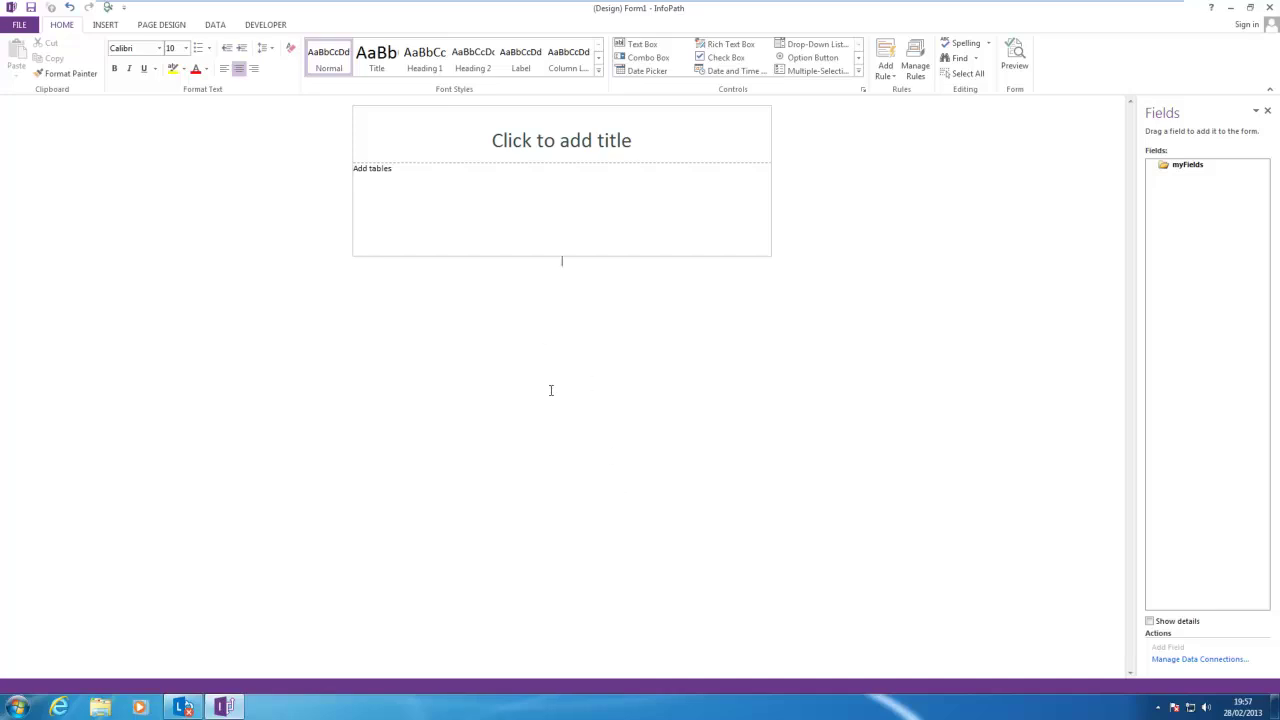
Step: Examine the new form's Info and Publish pages without publishing it
left_click(20, 25)
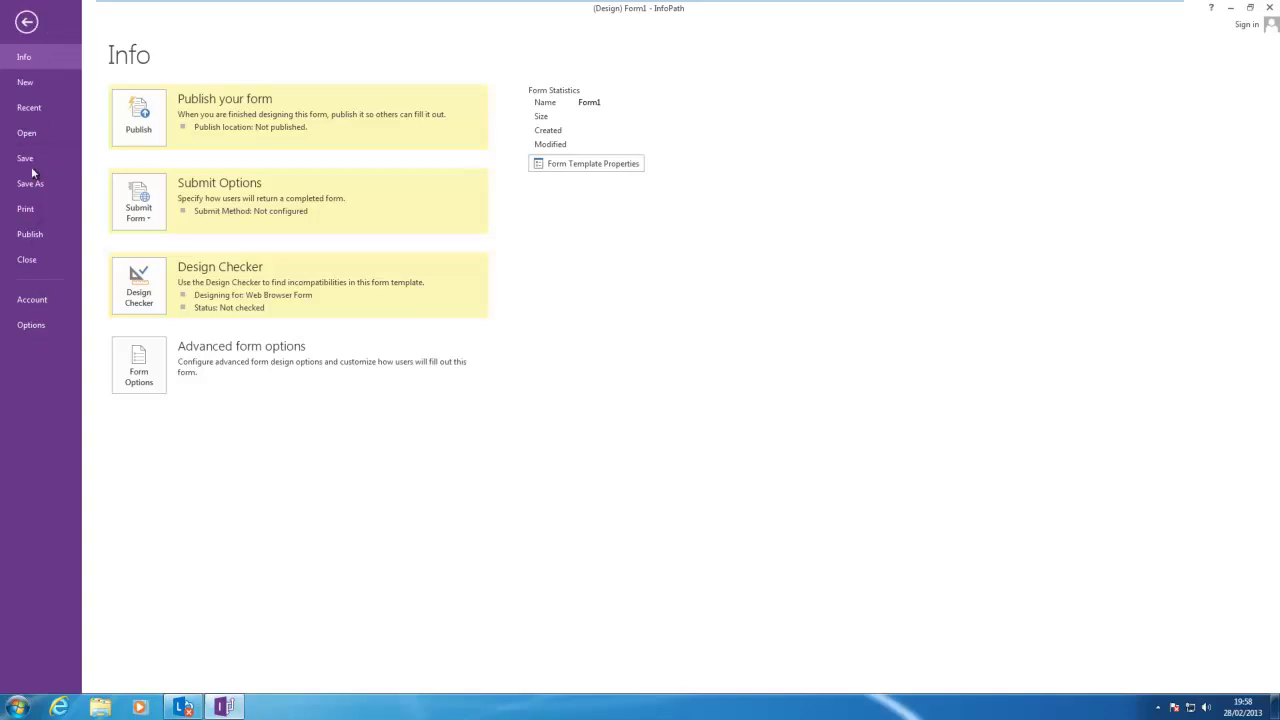
left_click(26, 21)
left_click(20, 25)
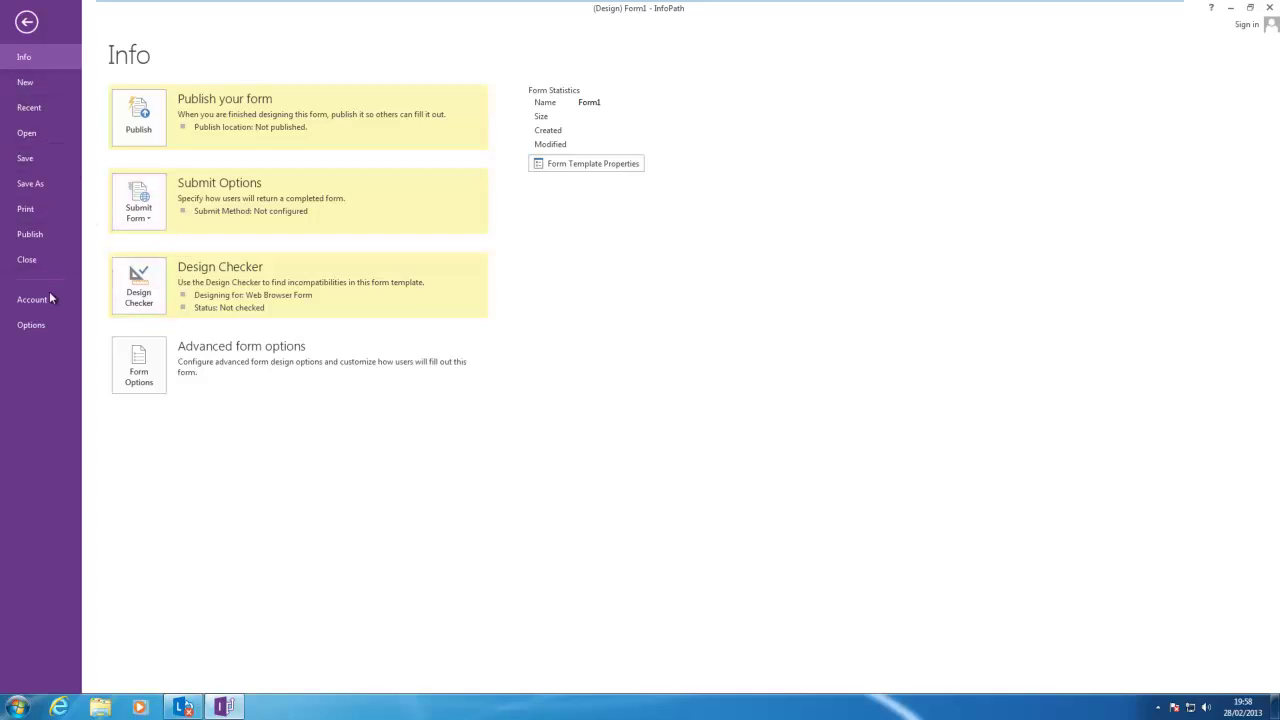
left_click(40, 236)
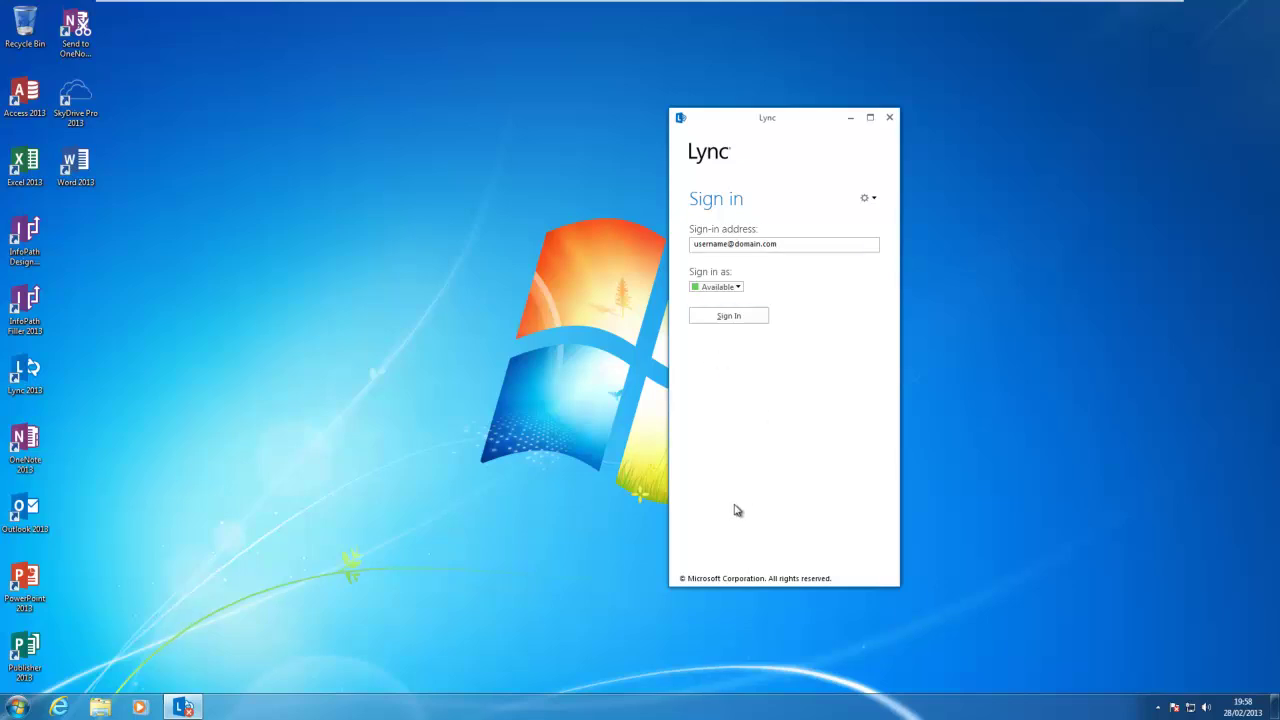
Step: Show the menu bar in the Lync sign-in window and review the About Microsoft Lync details and the Tools commands
left_click(874, 199)
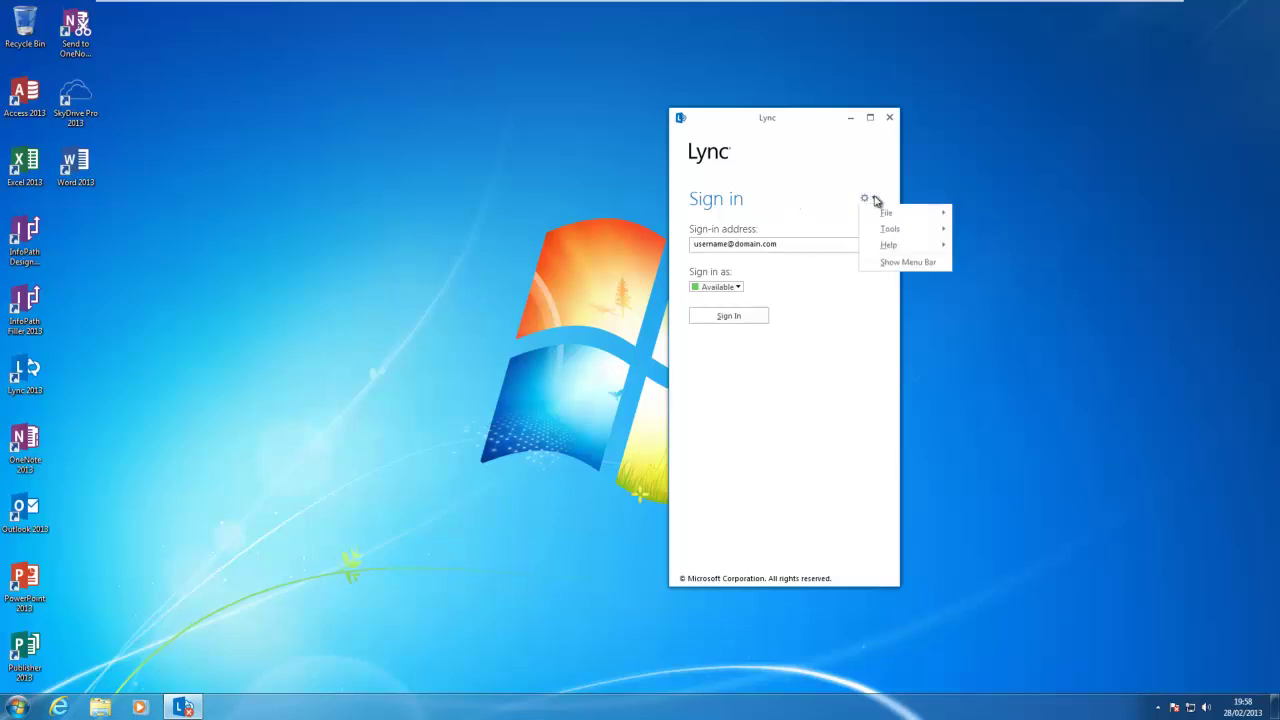
left_click(884, 264)
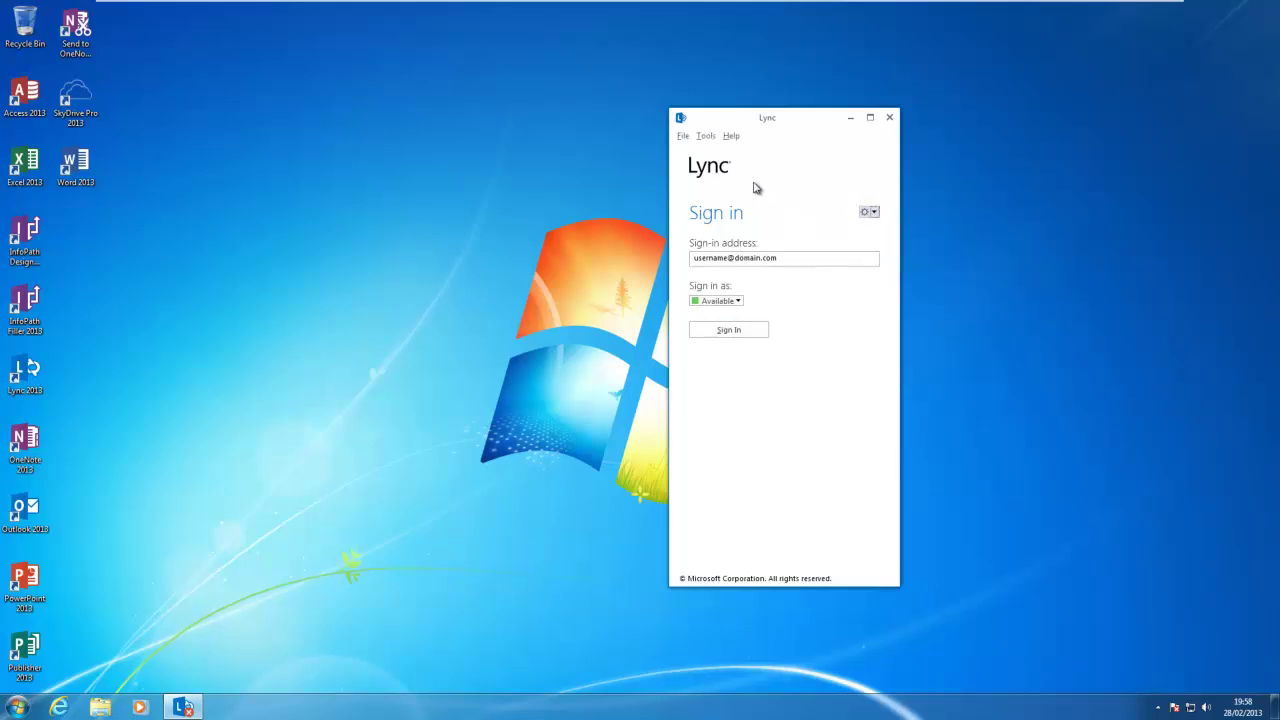
left_click(688, 137)
mouse_move(731, 137)
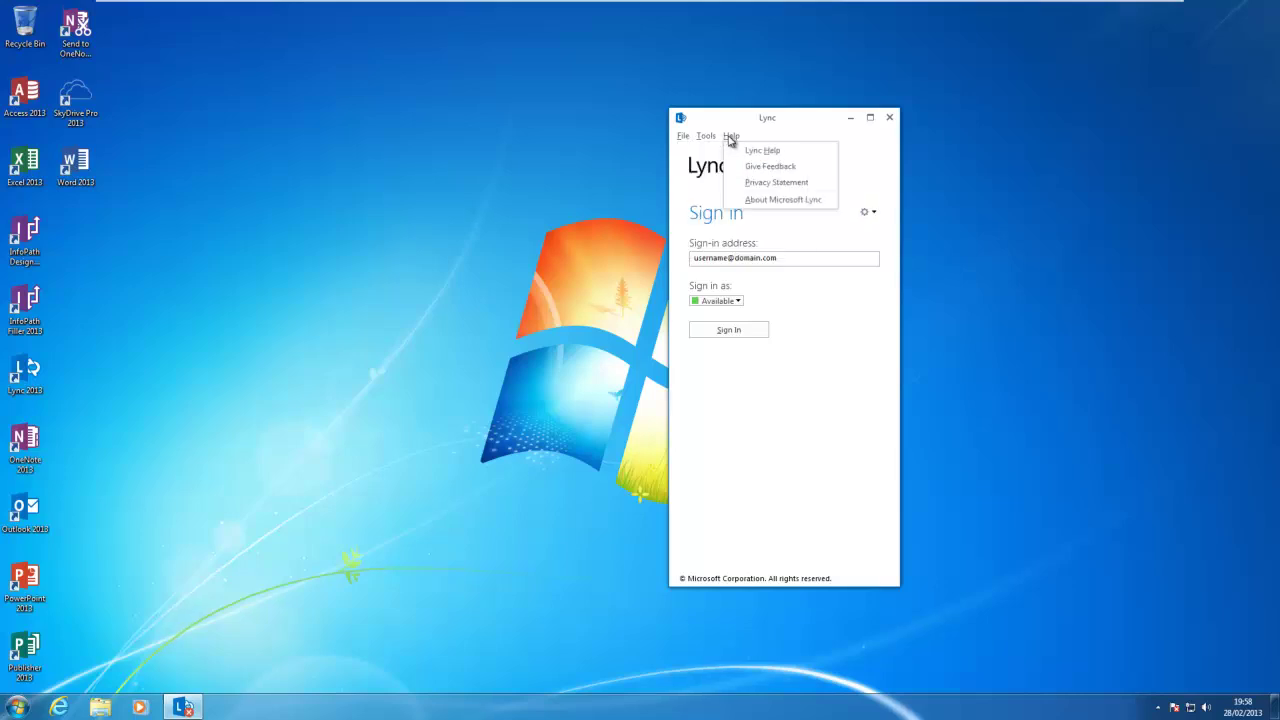
left_click(743, 202)
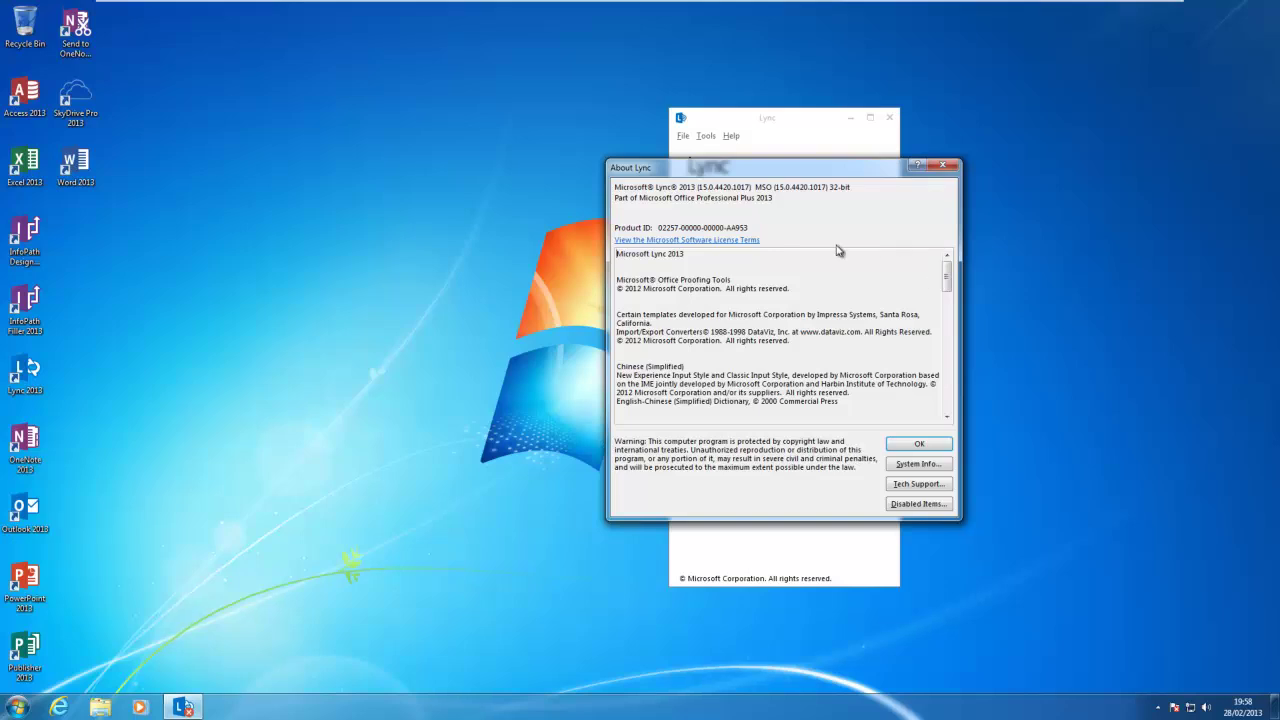
left_click(942, 165)
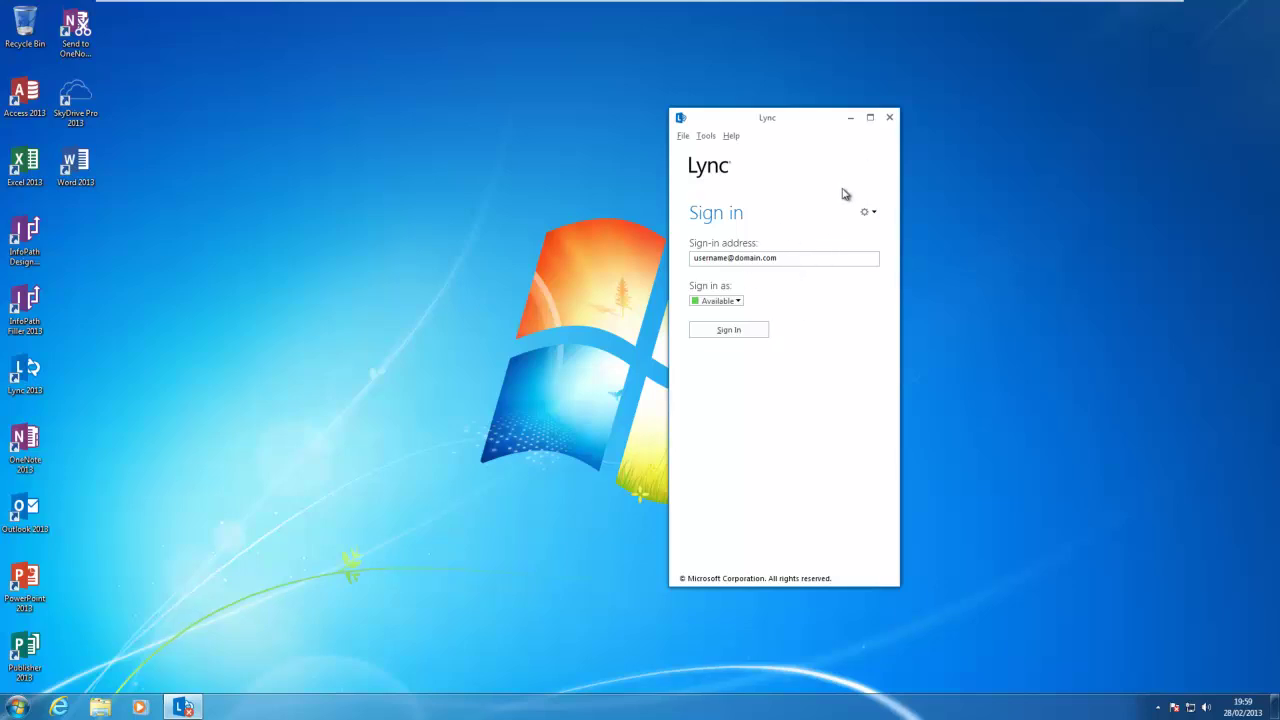
left_click(709, 139)
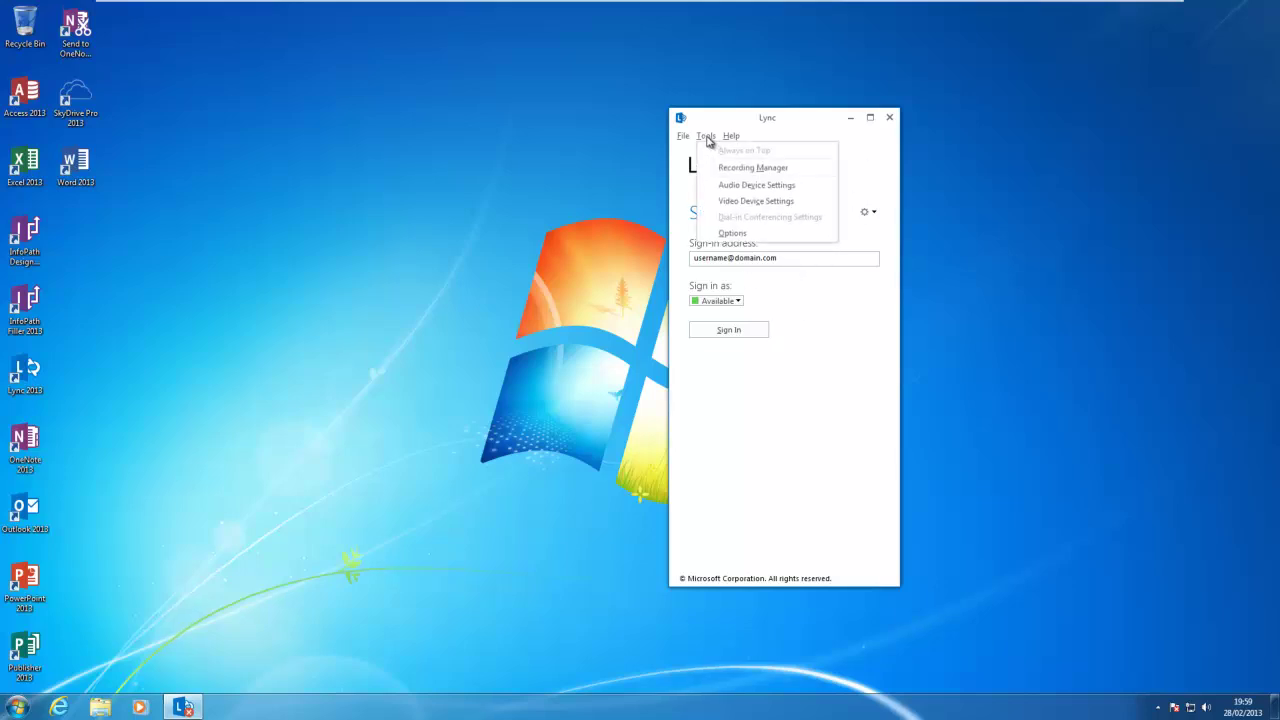
left_click(706, 137)
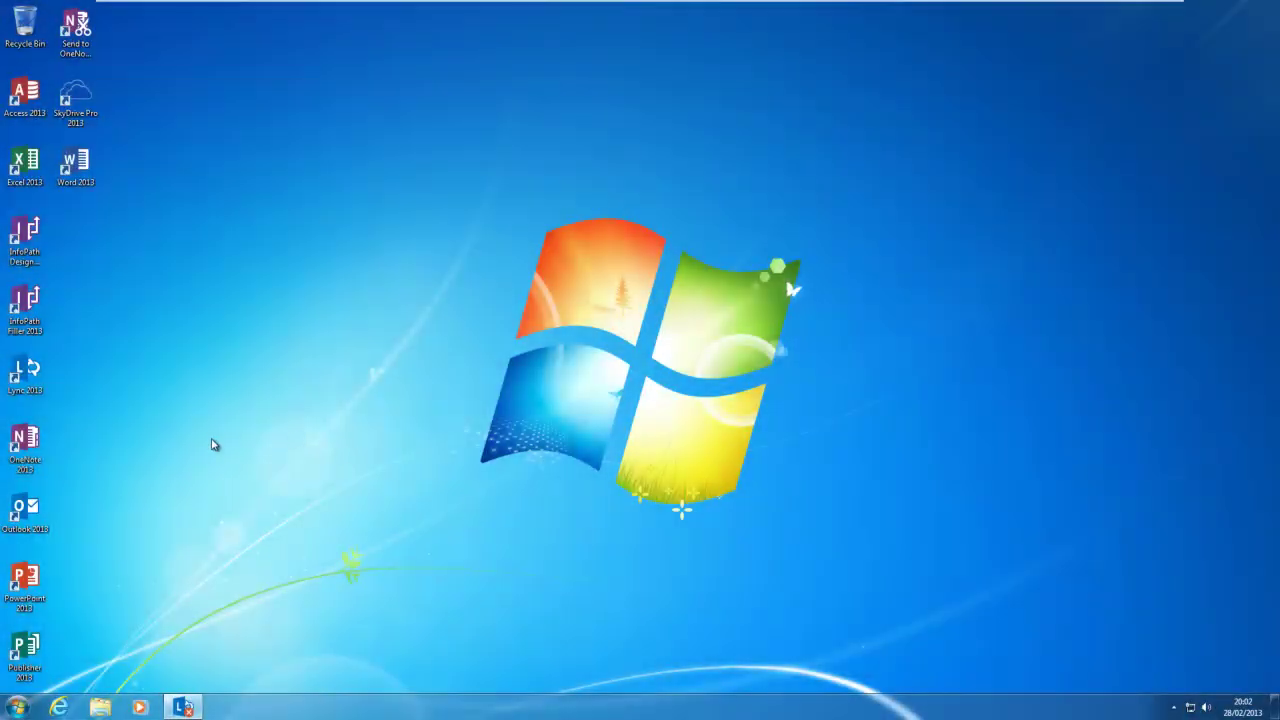
Step: Open OneNote 2013 without activating Office and read through the "OneNote: one place for all of your notes" page
double_click(17, 449)
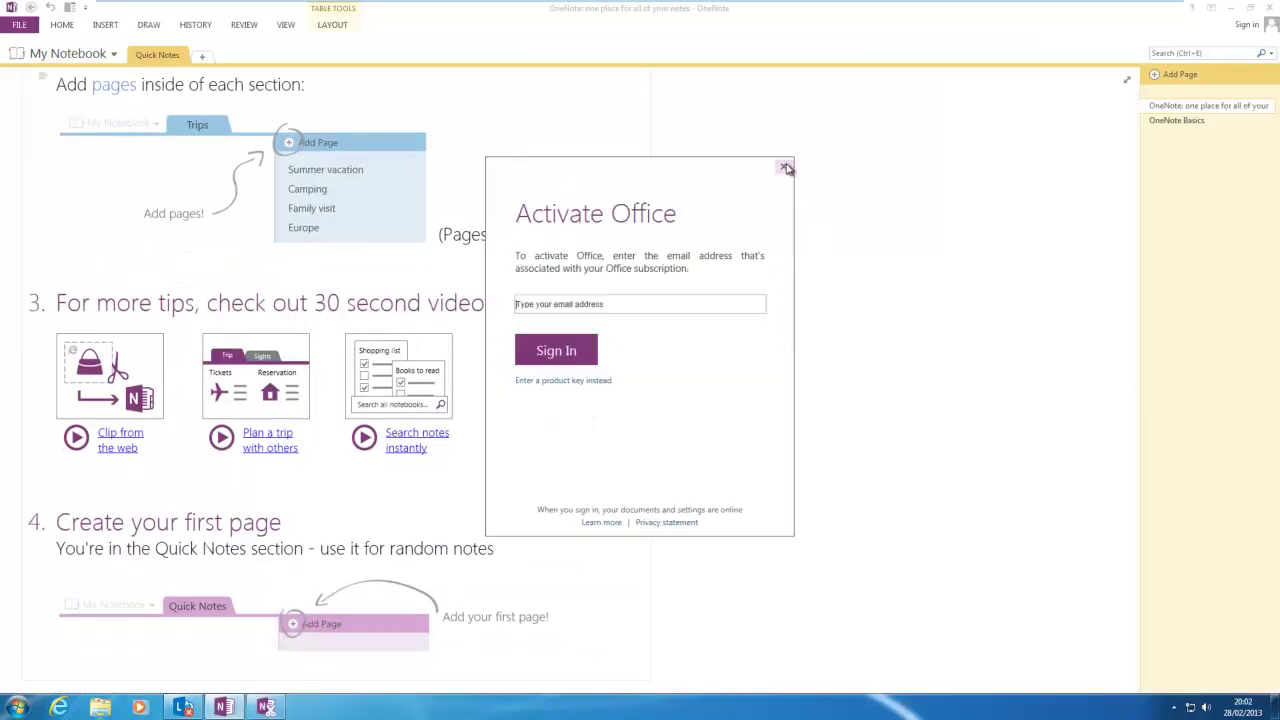
left_click(785, 166)
left_click_drag(1140, 457, 1136, 120)
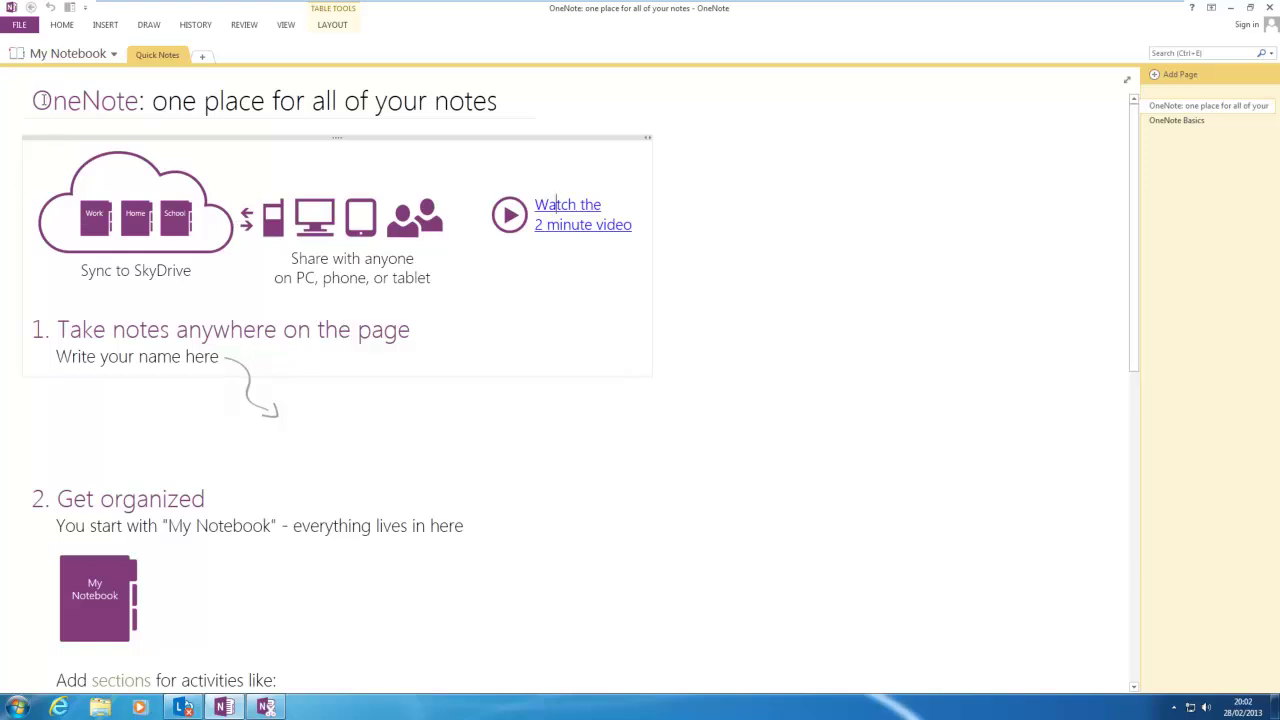
scroll(377, 297, "down", 5)
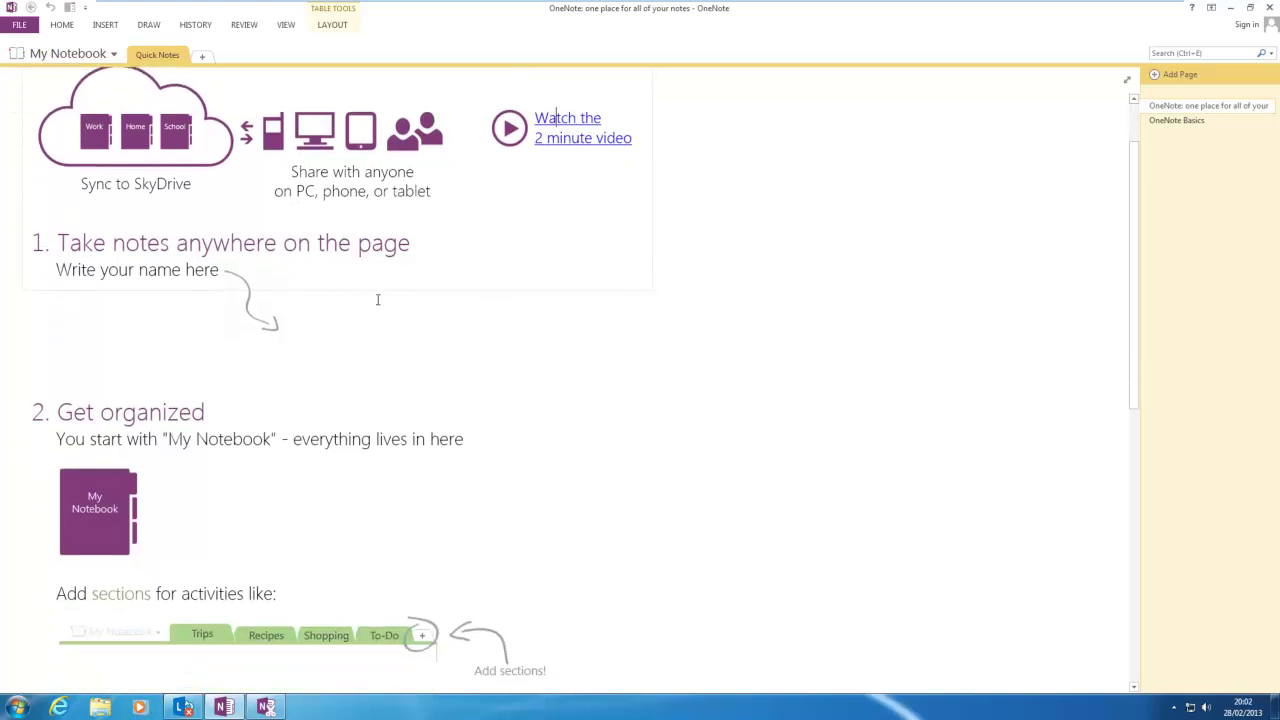
scroll(245, 325, "down", 8)
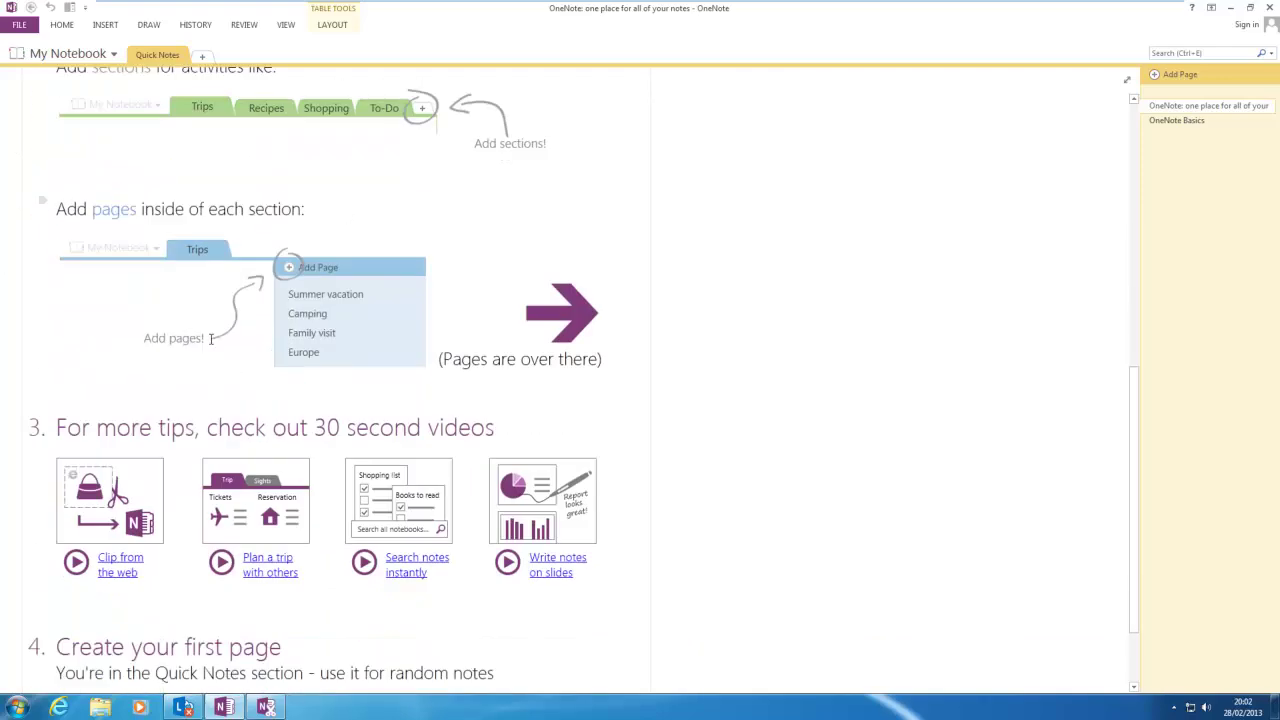
scroll(393, 363, "up", 8)
scroll(393, 363, "up", 4)
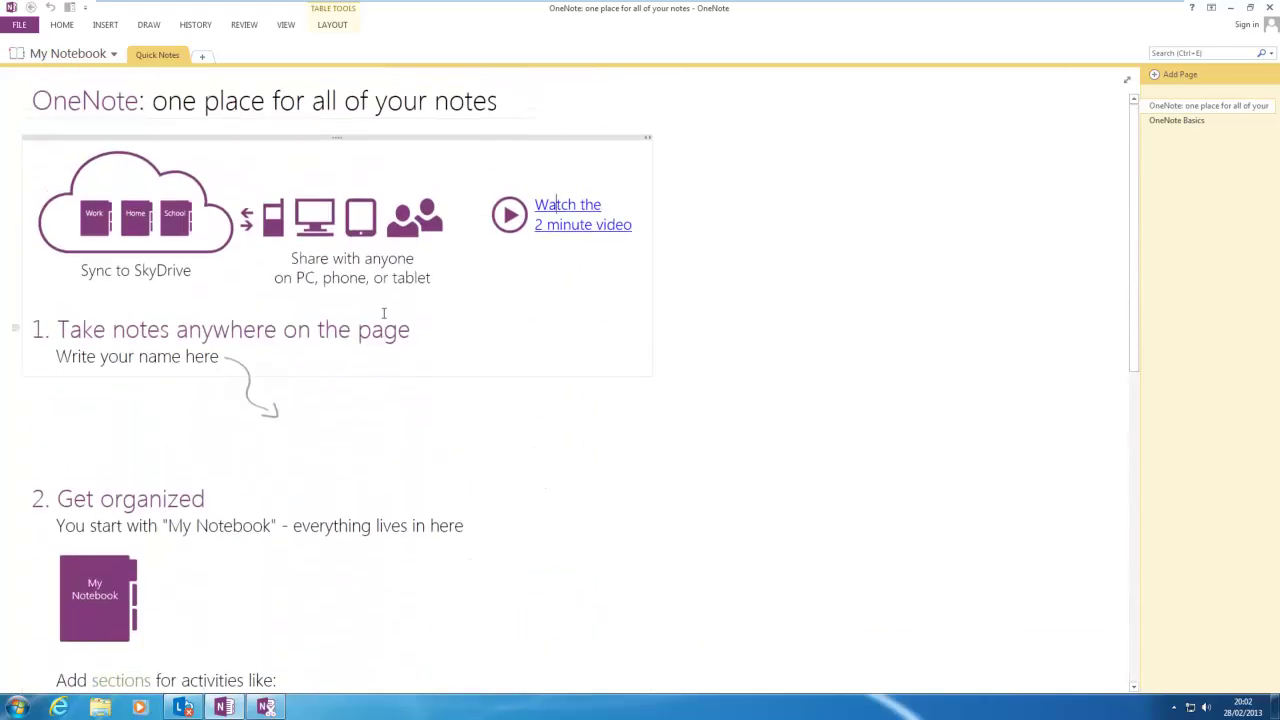
Step: Look at the list of available notebooks and the Notebook Information page for My Notebook
left_click(96, 56)
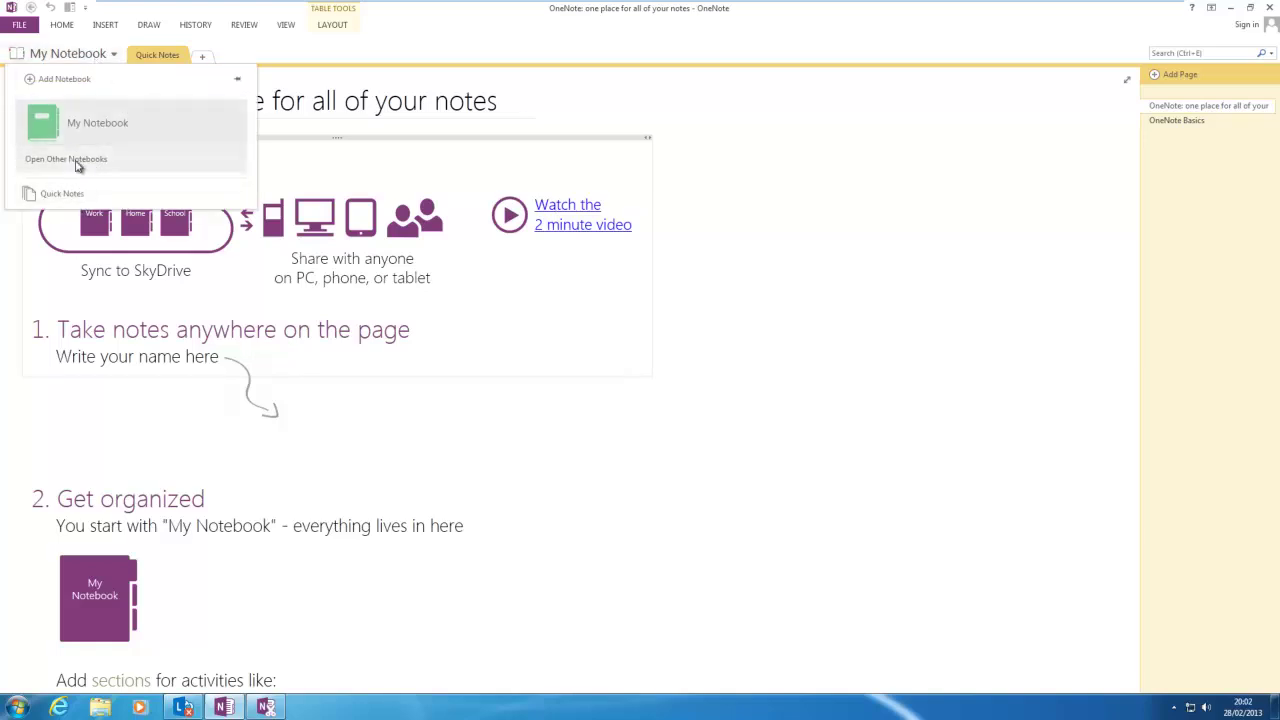
left_click(860, 273)
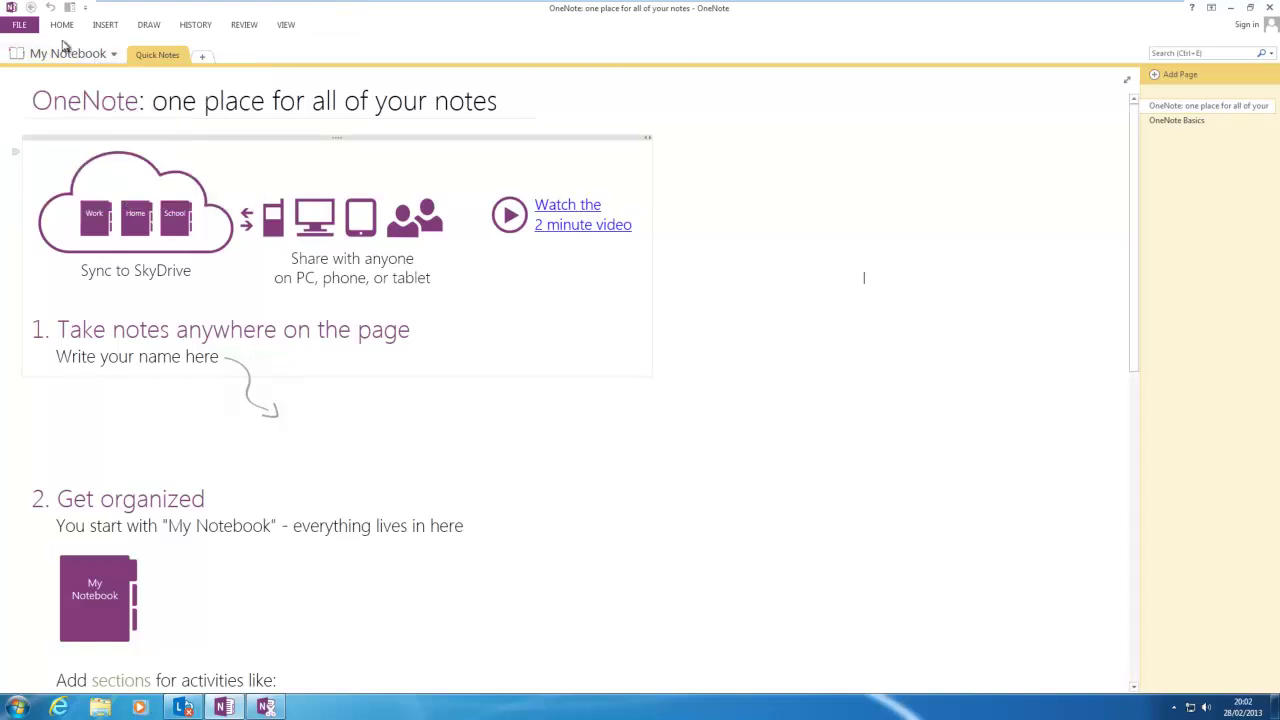
left_click(12, 25)
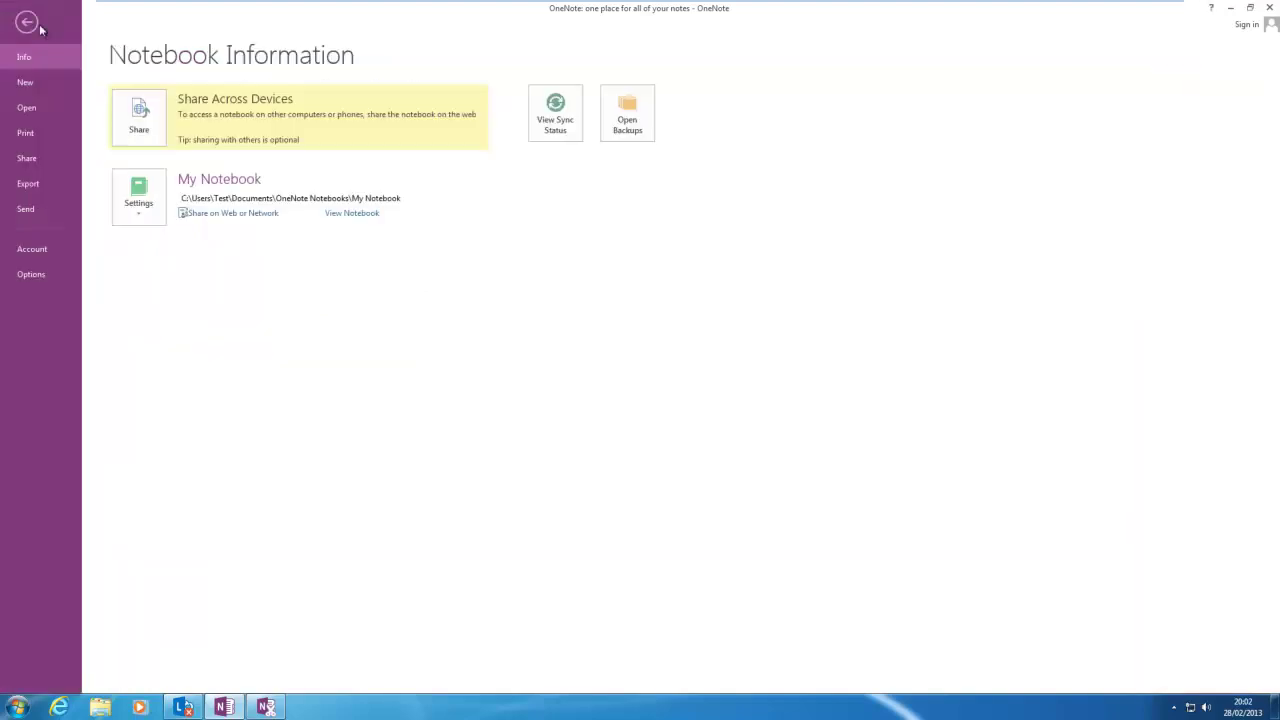
Step: Look at the My Notebook settings options and review the New Notebook, Export and Send pages
left_click(138, 195)
left_click(466, 380)
left_click(37, 84)
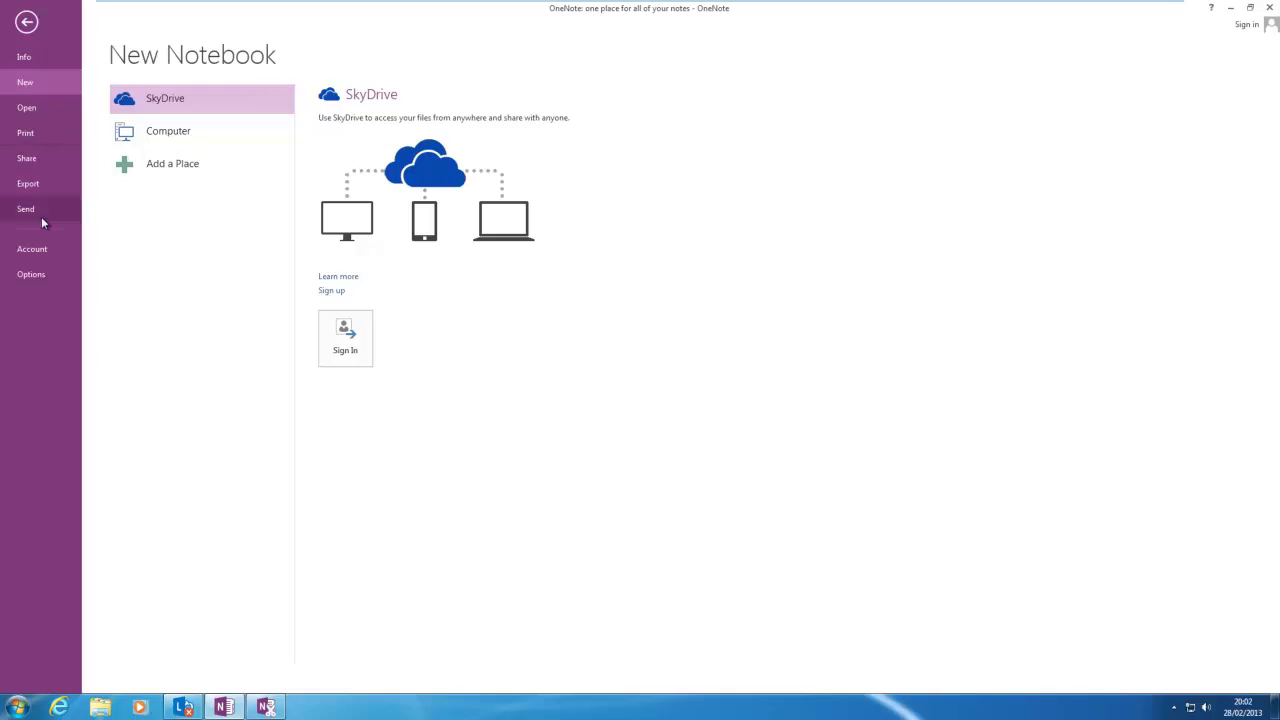
left_click(33, 190)
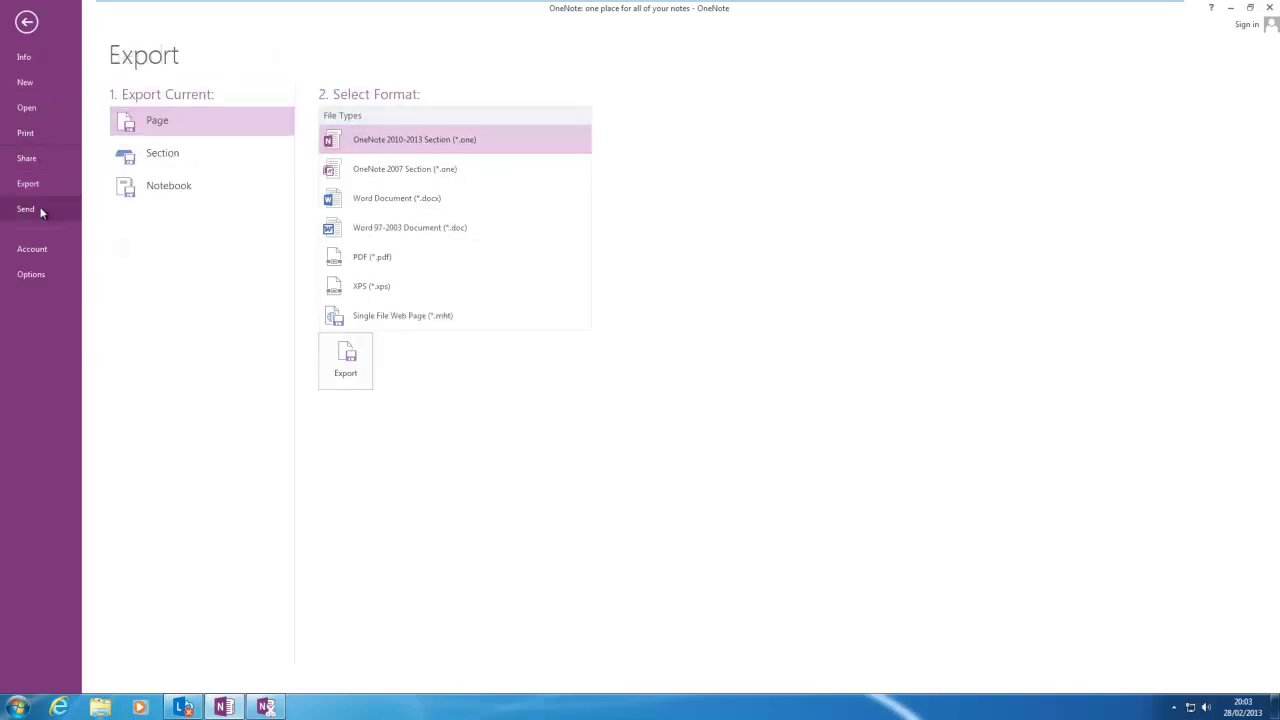
left_click(40, 208)
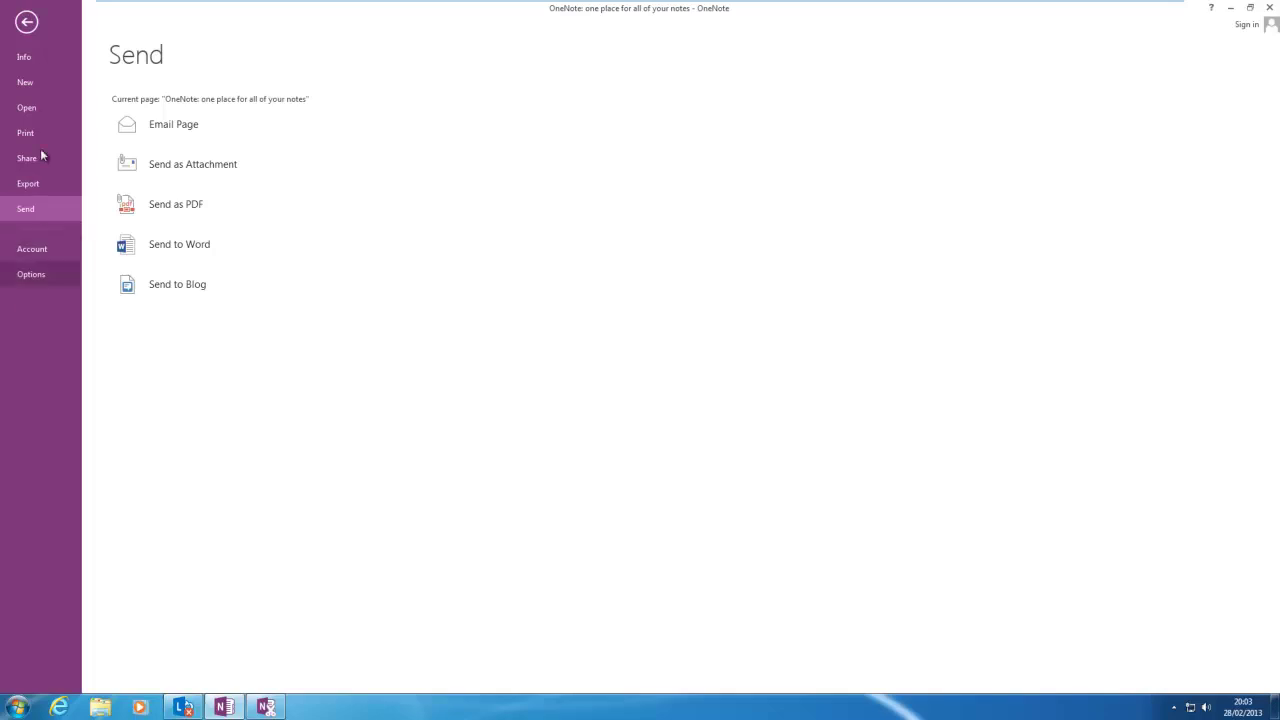
left_click(26, 22)
Step: Look through the Home, Insert, Draw, History and Review commands available for the open OneNote page
left_click(66, 28)
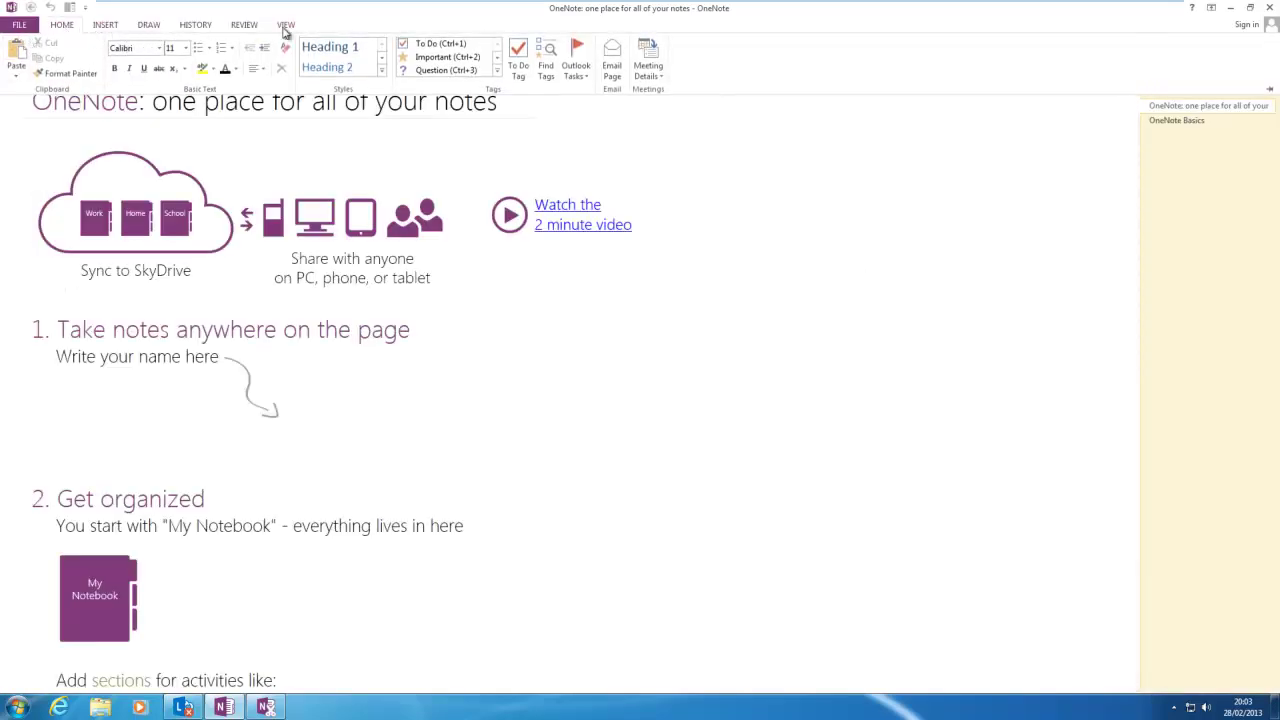
left_click(118, 28)
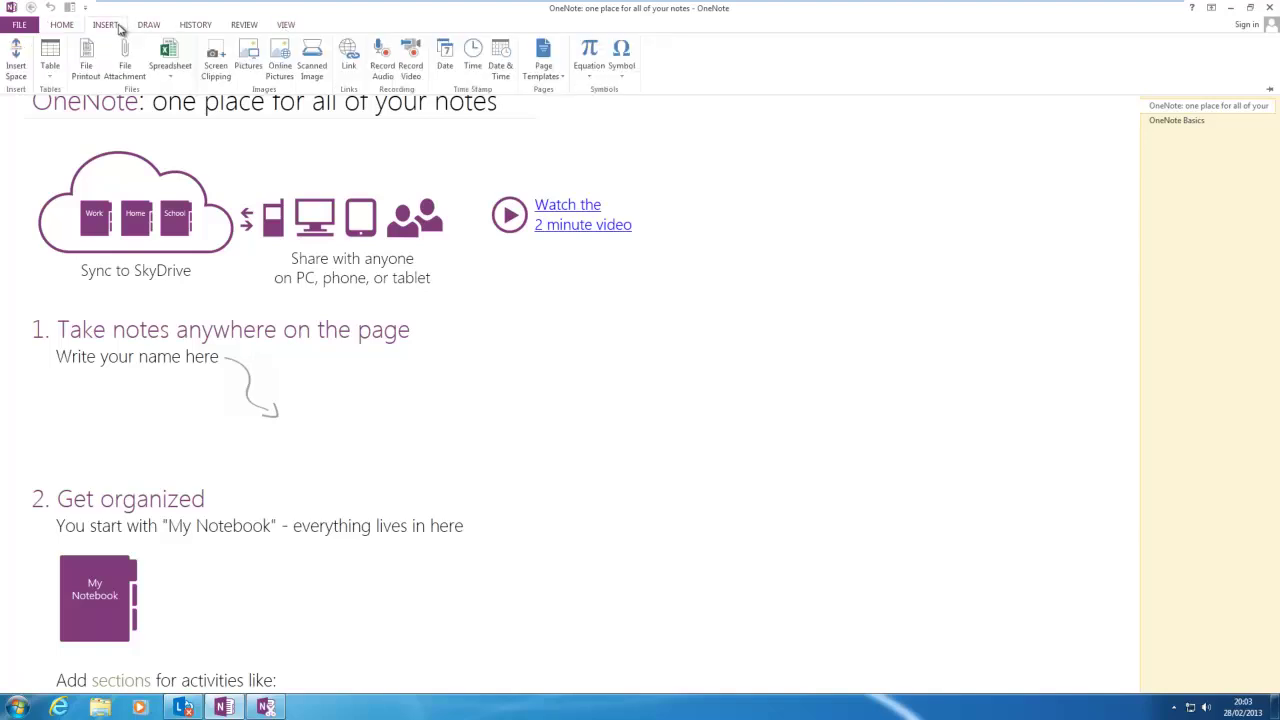
left_click(148, 26)
left_click(195, 25)
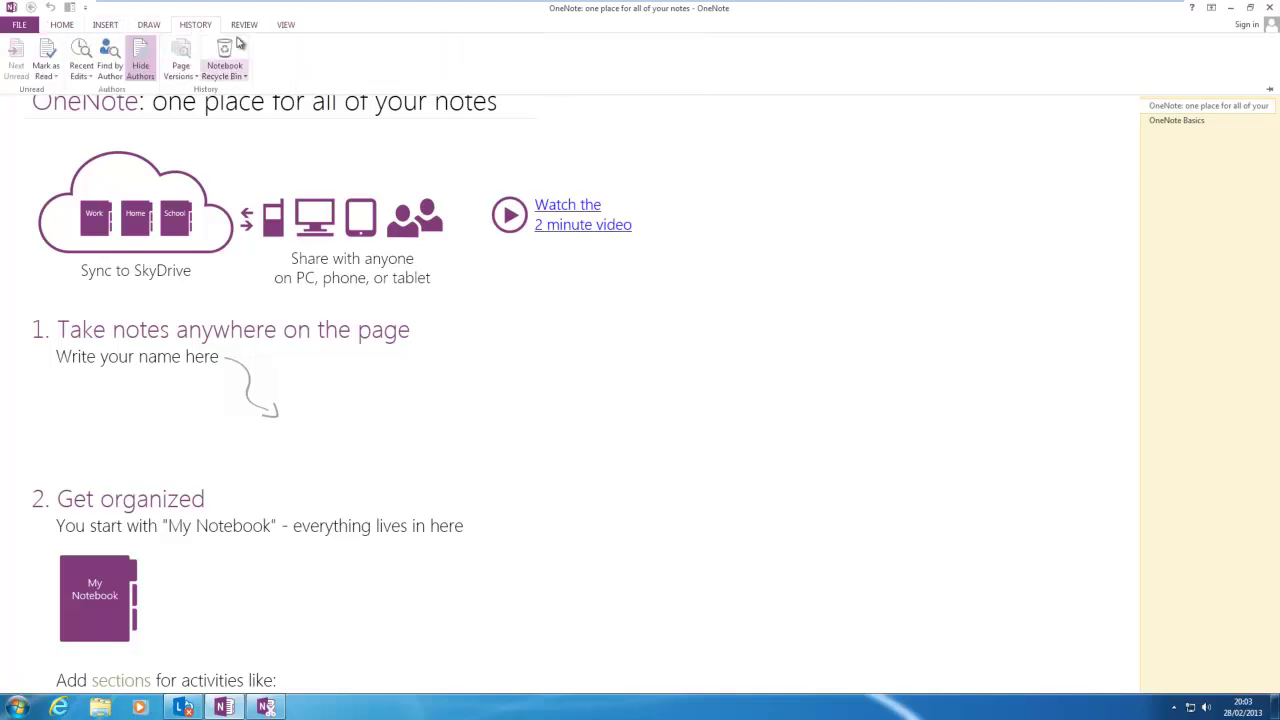
left_click(150, 25)
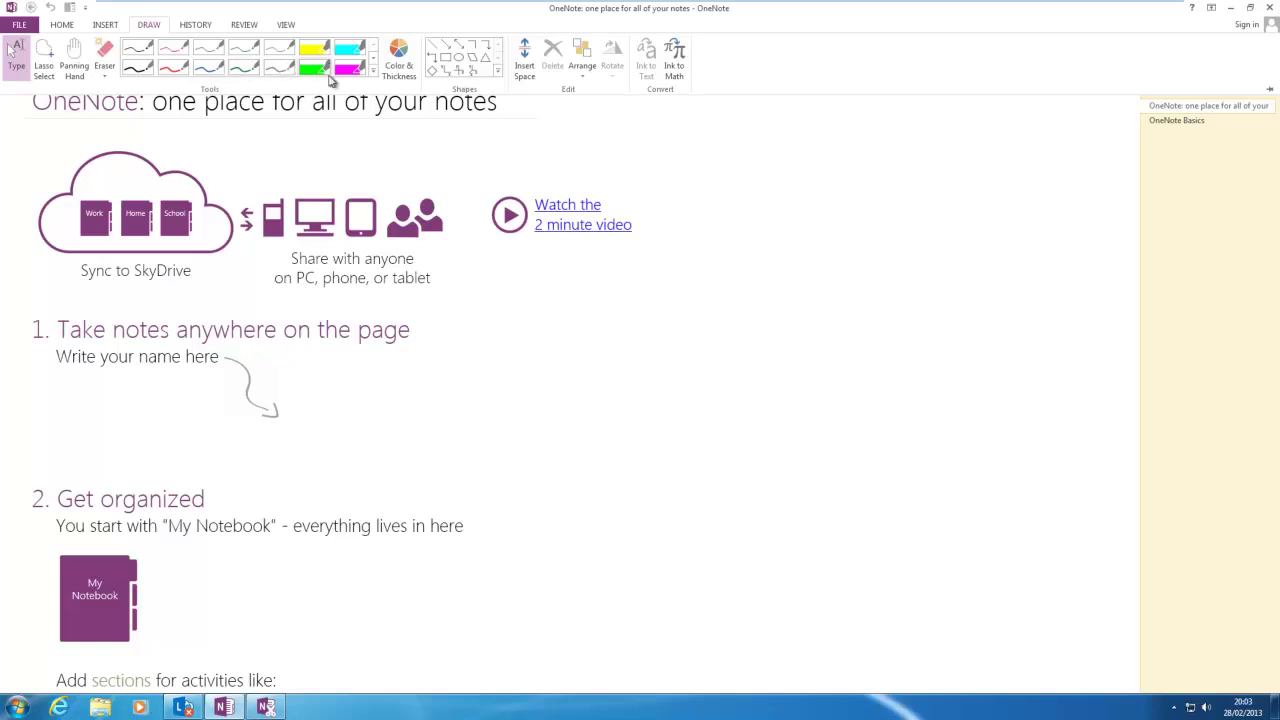
left_click(246, 27)
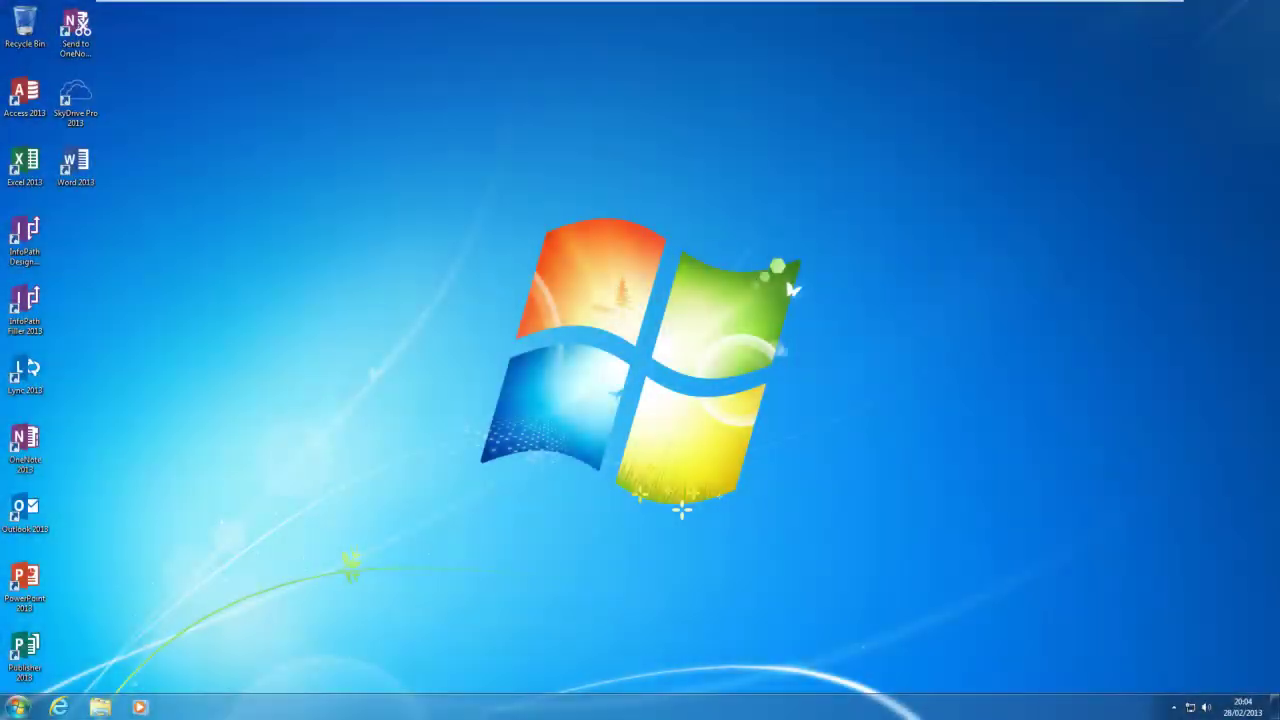
Step: Open Outlook 2013 without activating Office and show the Inbox of the Outlook Data File
double_click(25, 512)
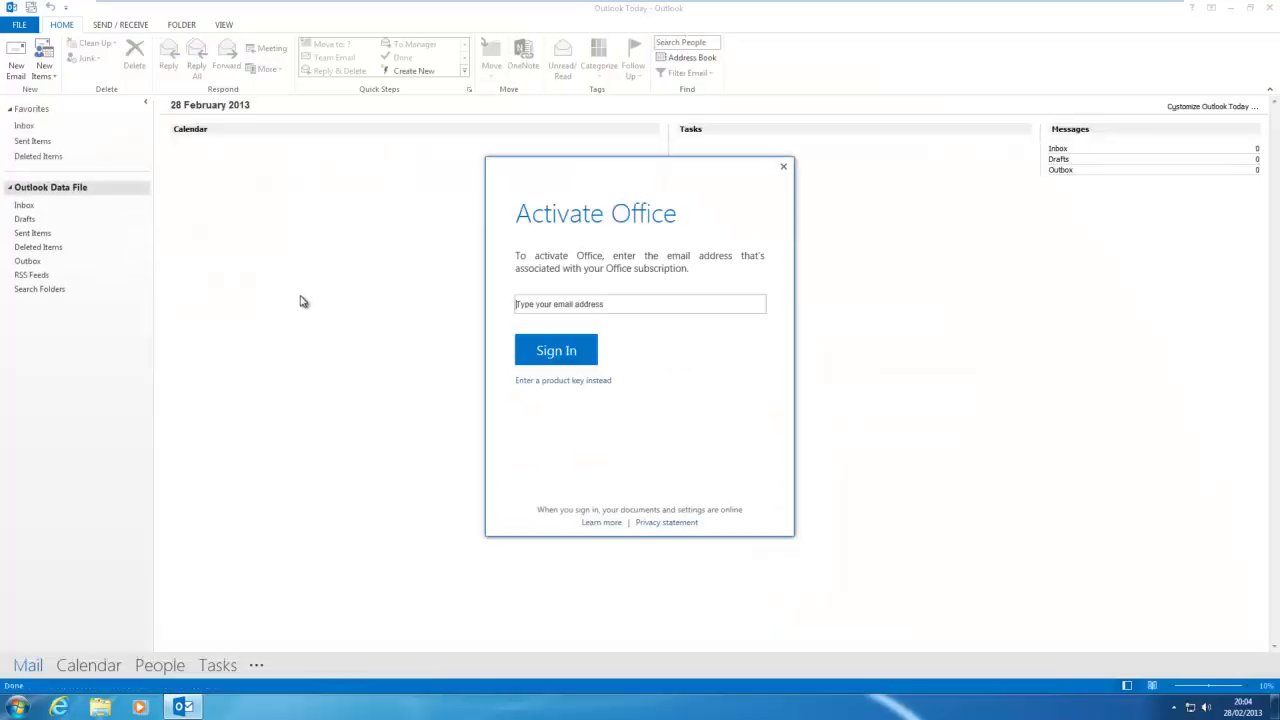
left_click(781, 169)
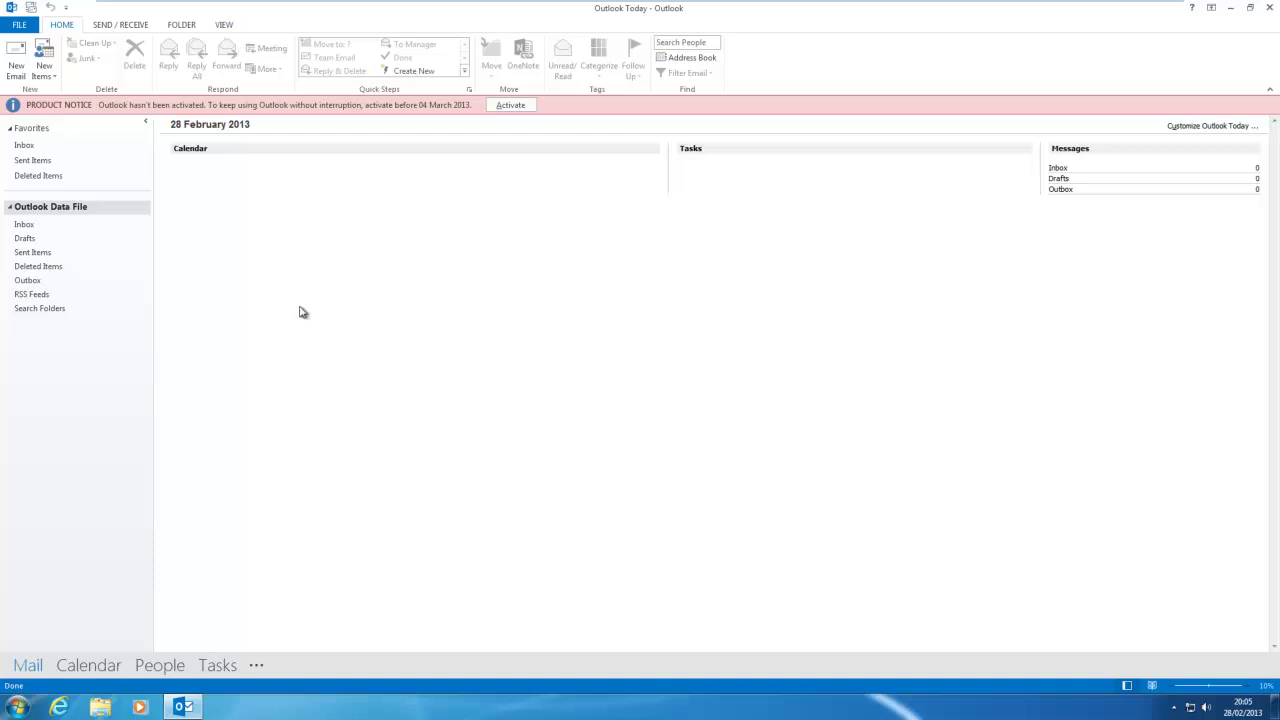
left_click(45, 227)
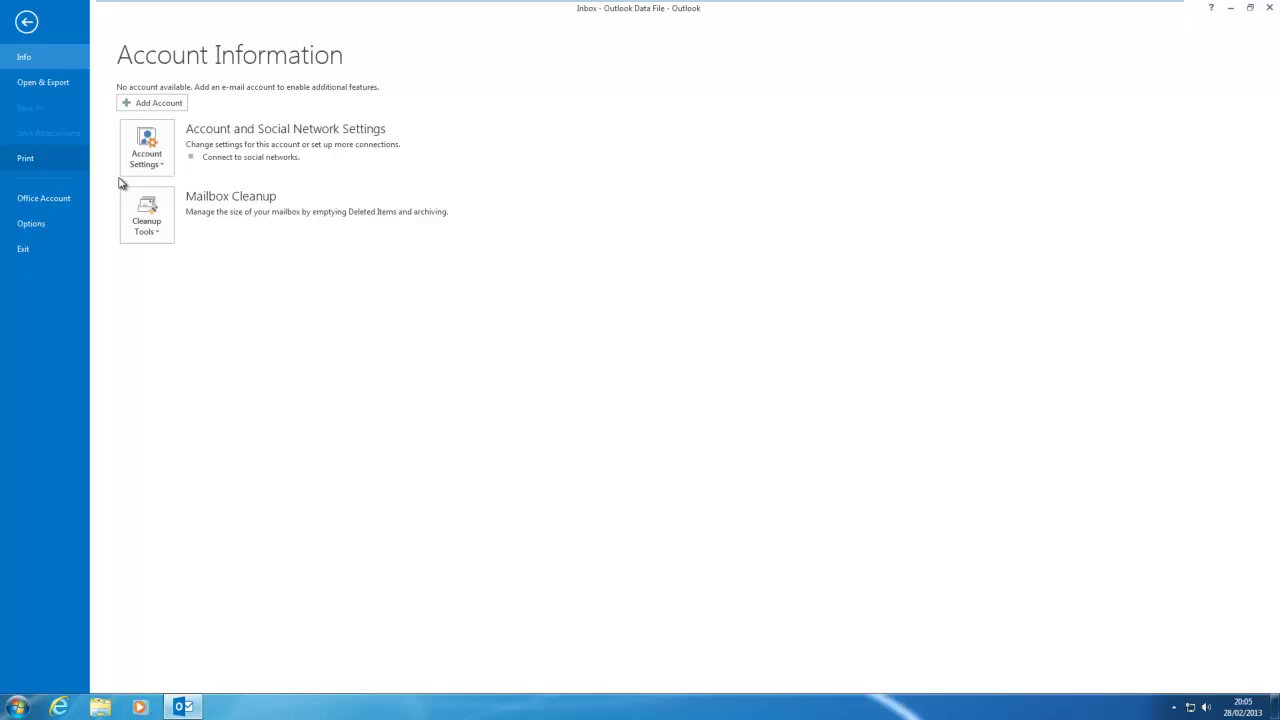
Step: Review the Open & Export and Office Account pages in Outlook, and view the Calendar
left_click(68, 84)
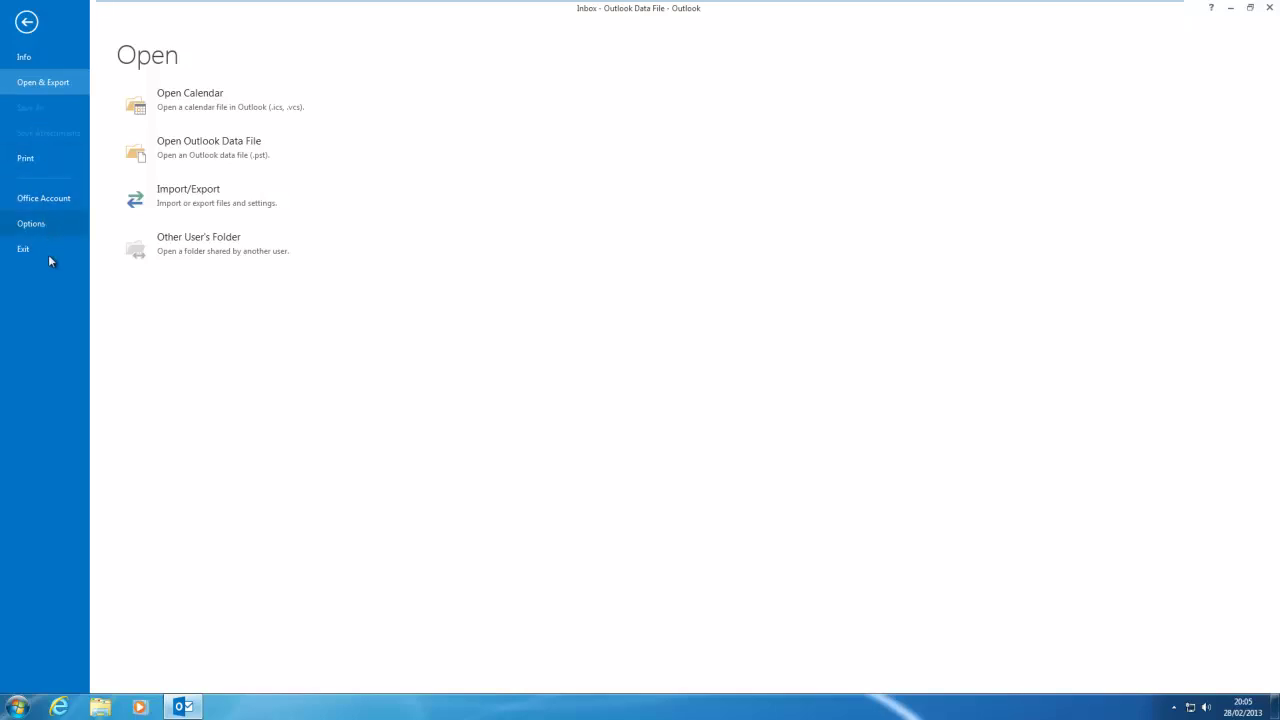
left_click(42, 199)
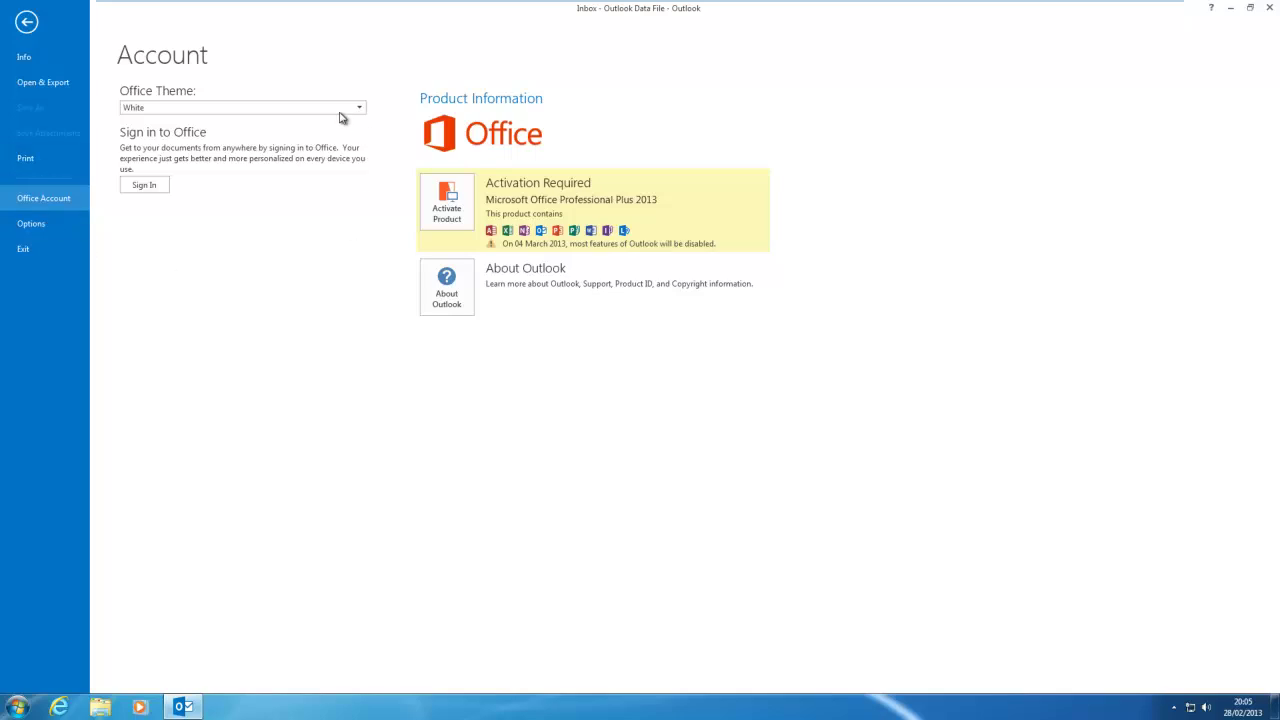
left_click(27, 24)
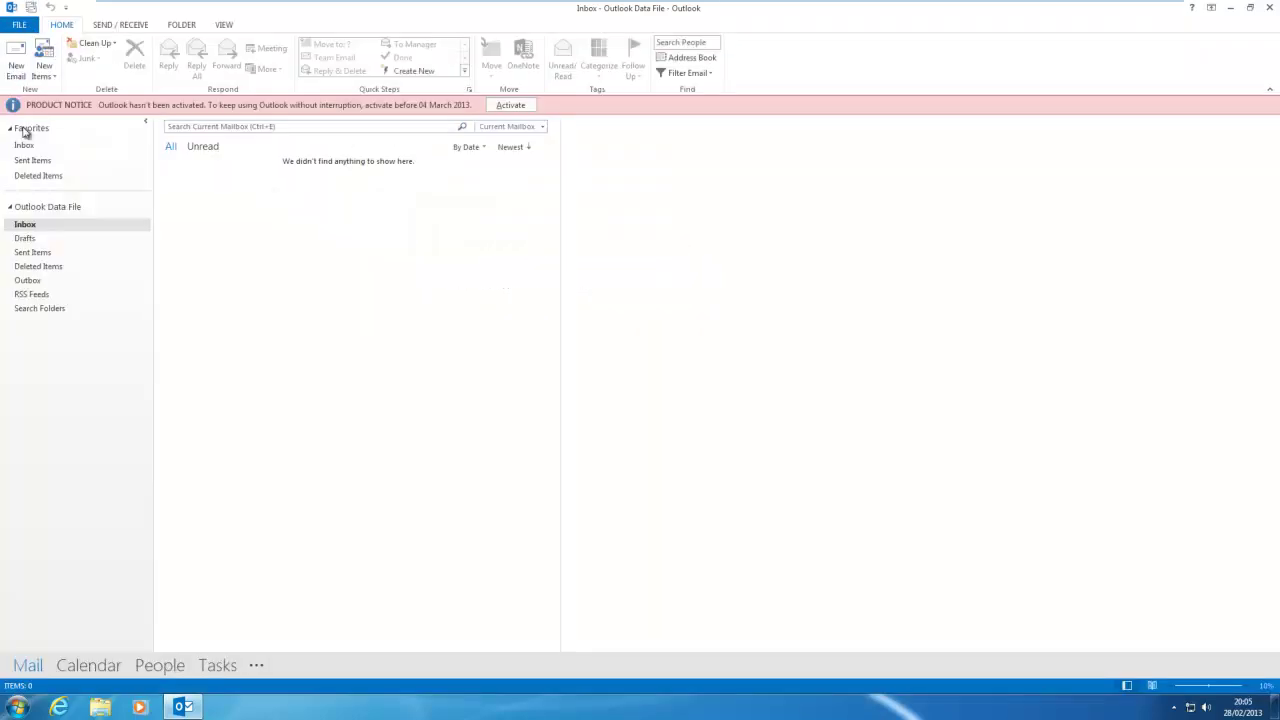
left_click(88, 665)
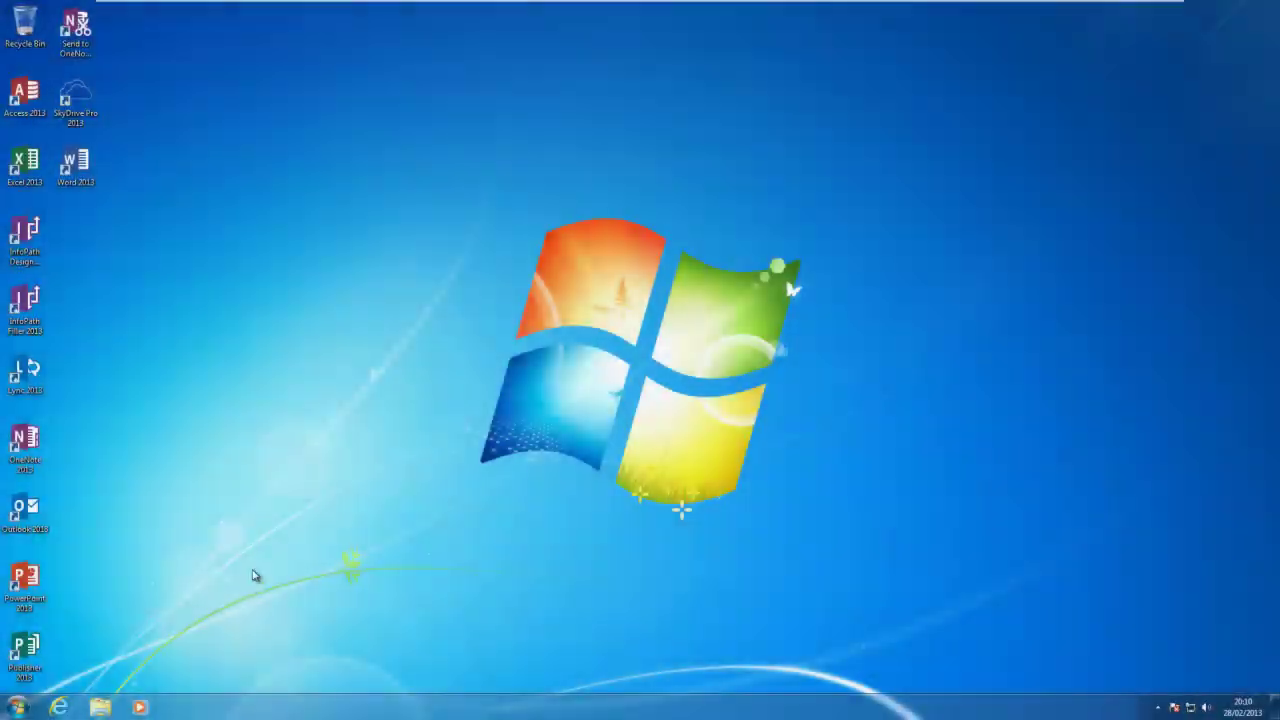
Step: Open PowerPoint 2013 and create a new presentation from the Parallax theme in its default blue variant
double_click(25, 585)
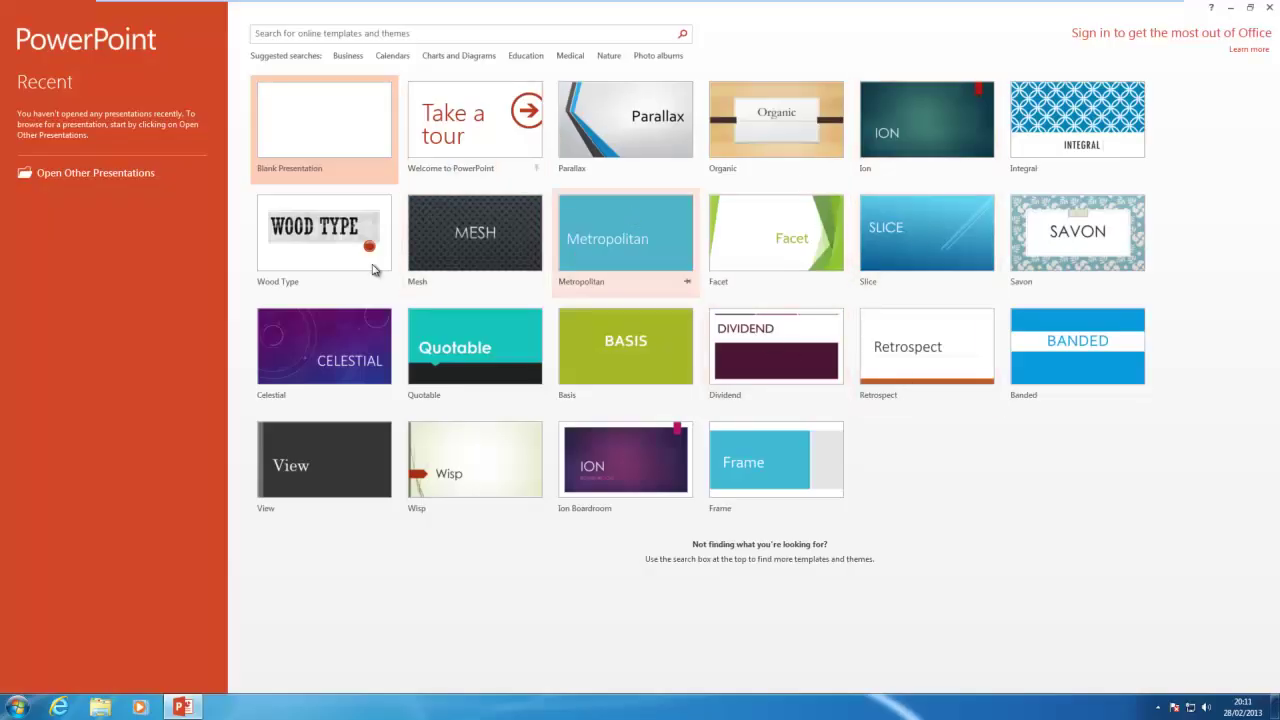
left_click(624, 142)
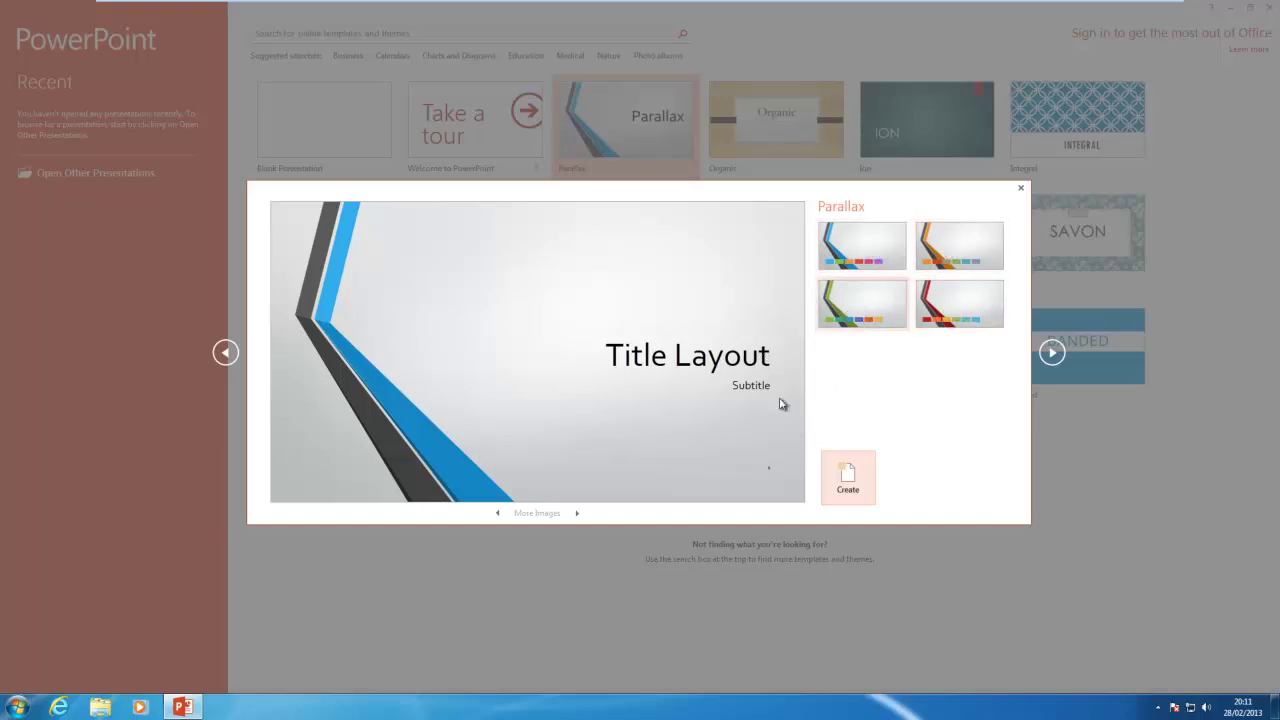
left_click(849, 484)
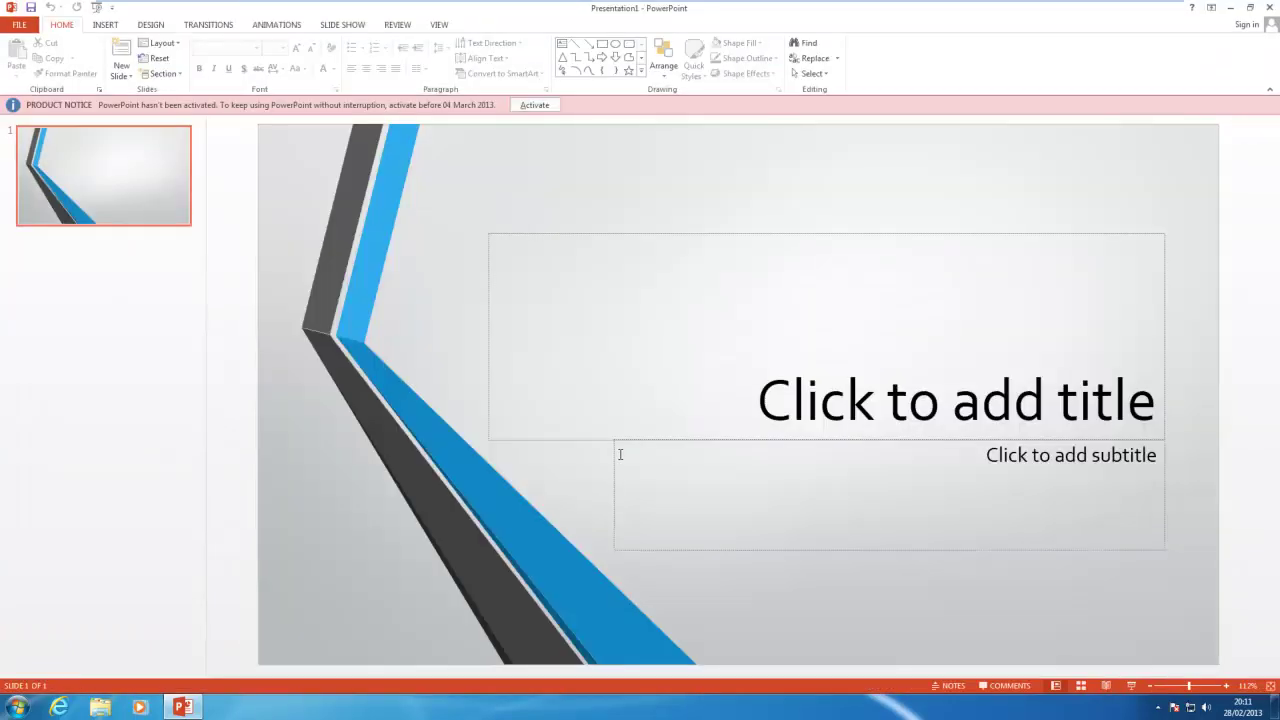
Step: Enter "title" as the title of the first slide
left_click(893, 385)
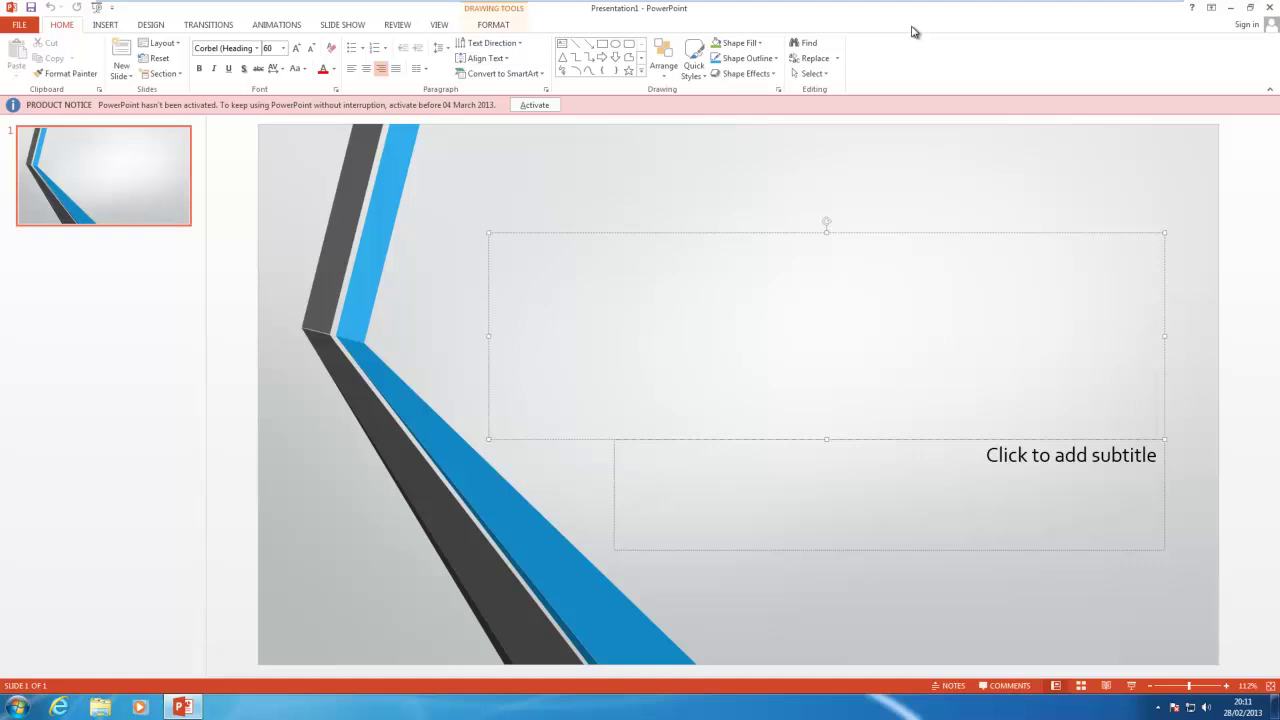
type("title4")
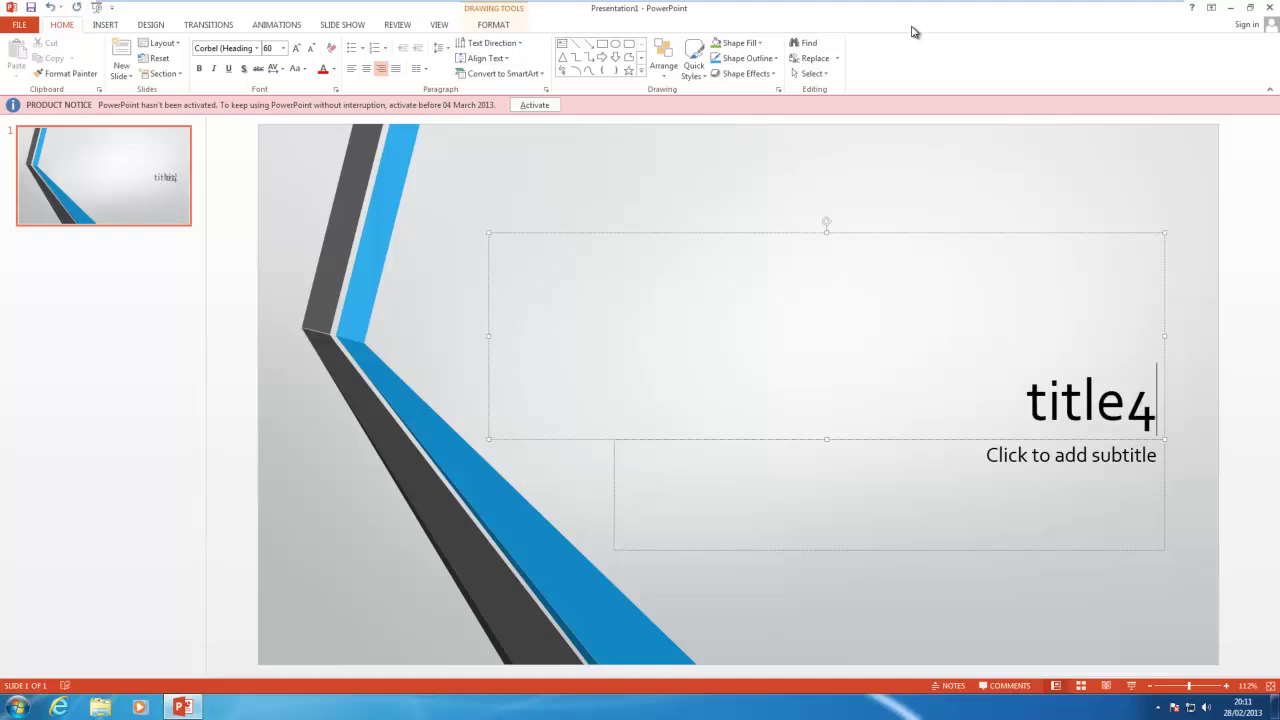
key("BackSpace")
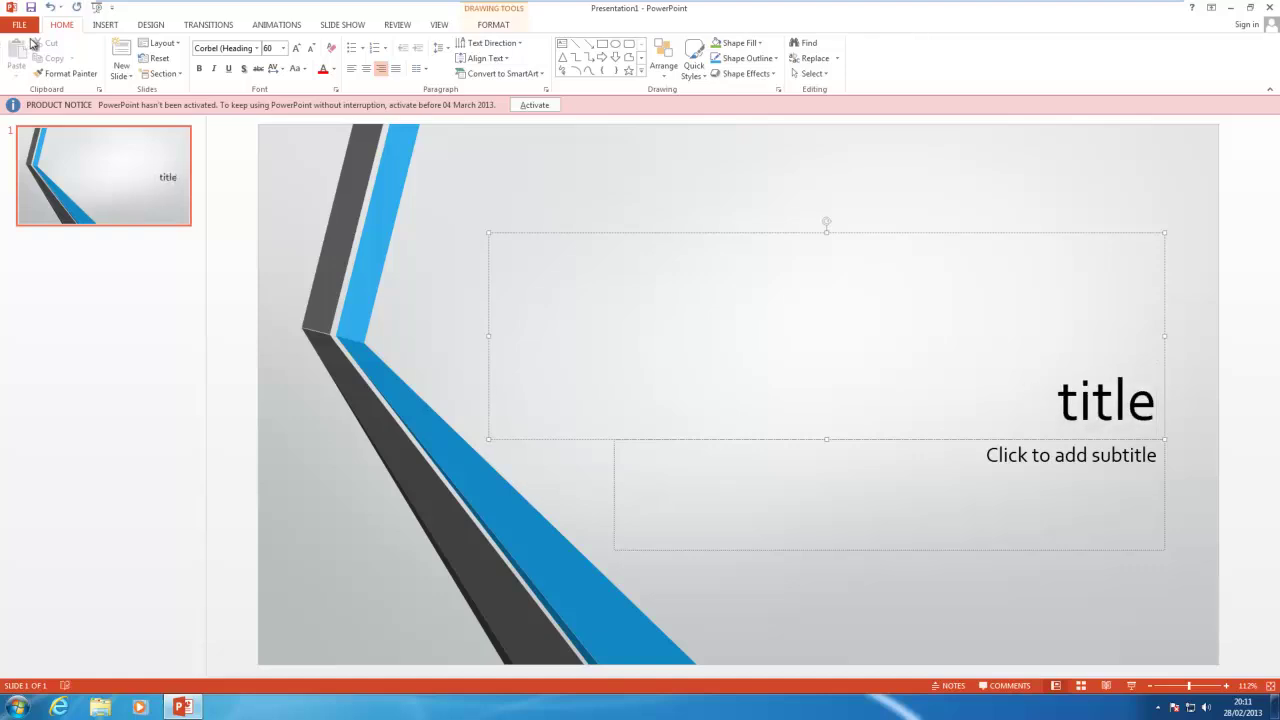
Step: Play the slide show from the beginning and end it to return to editing
left_click(334, 26)
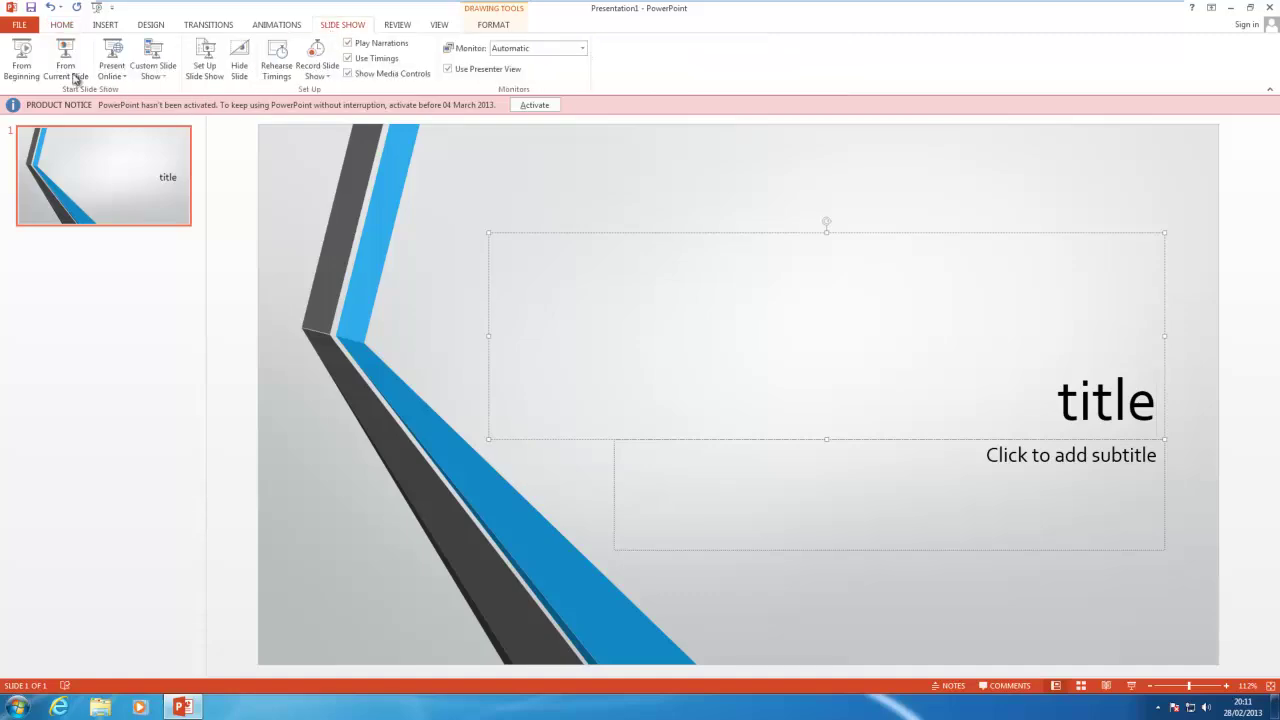
left_click(21, 55)
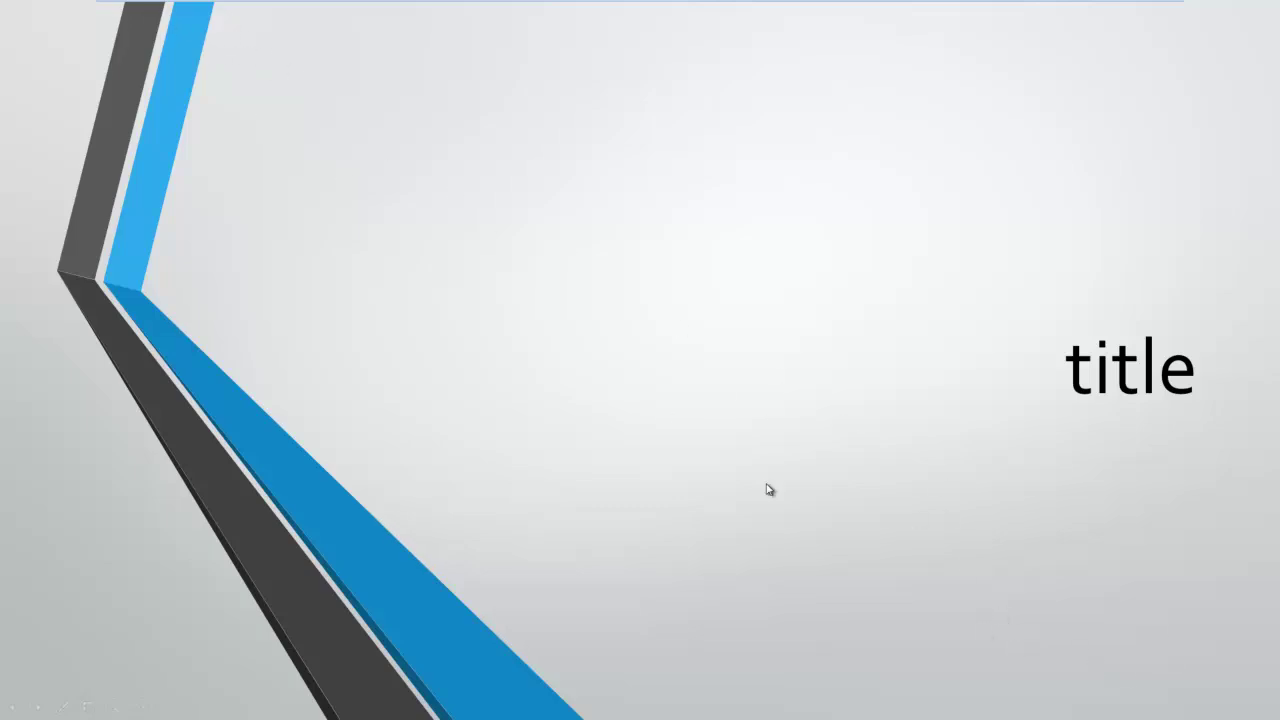
right_click(490, 202)
left_click(546, 385)
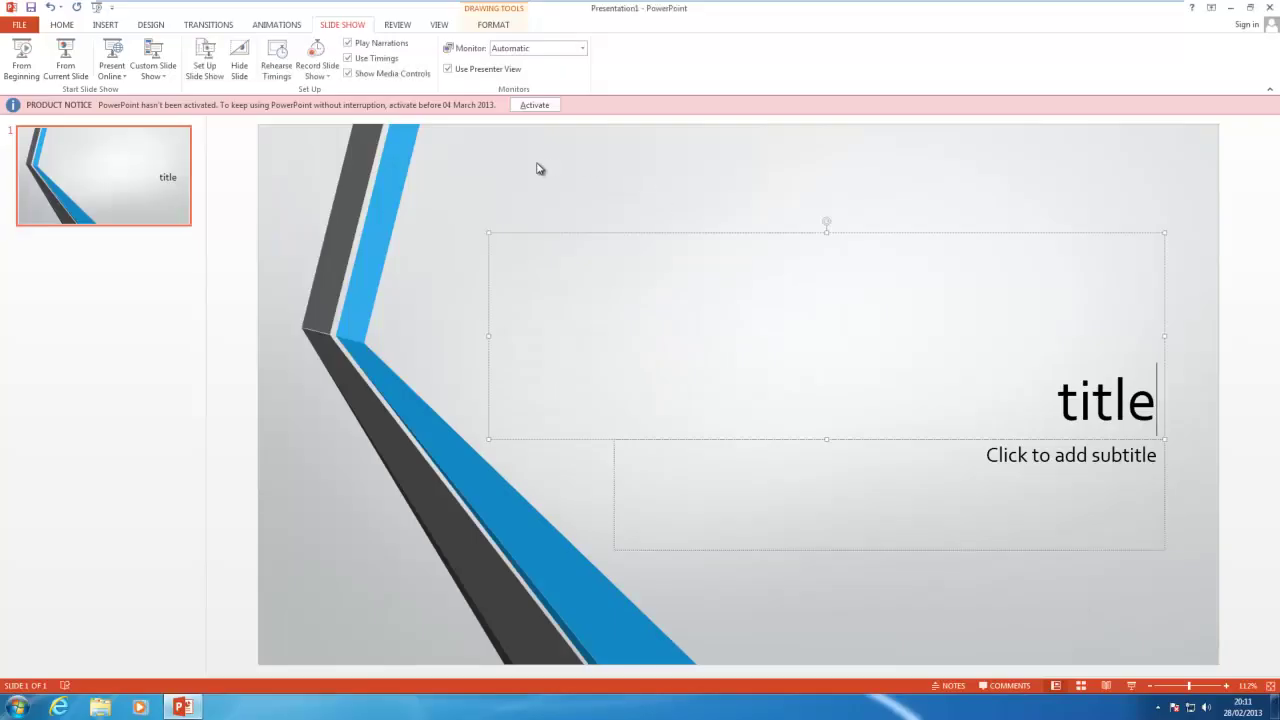
Step: View the presentation's Info page and look at the Protect Presentation options without applying any
left_click(28, 27)
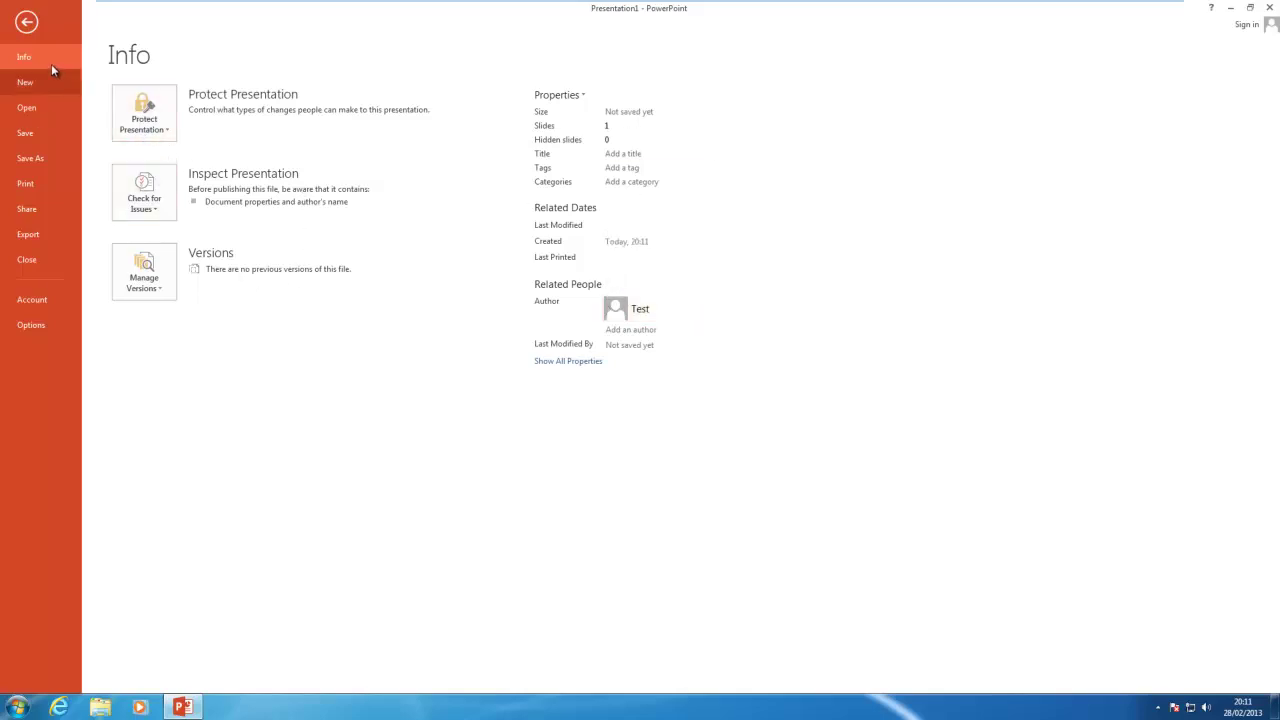
left_click(157, 133)
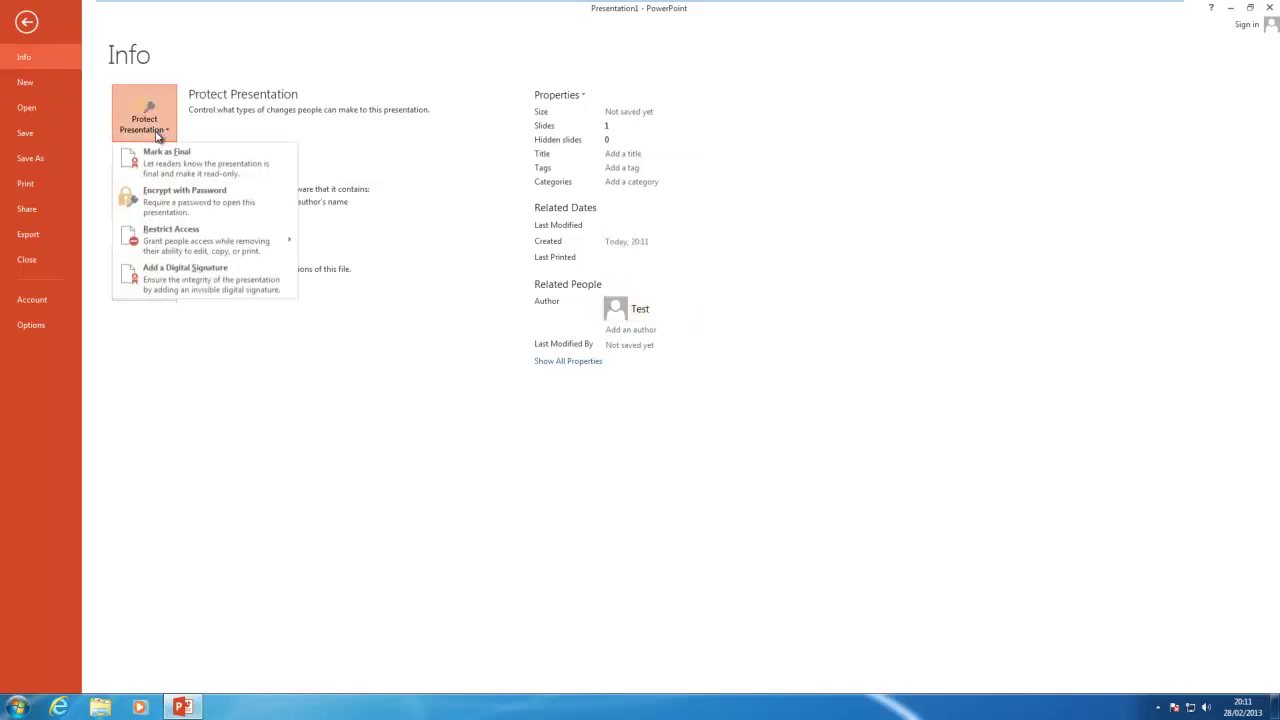
left_click(208, 320)
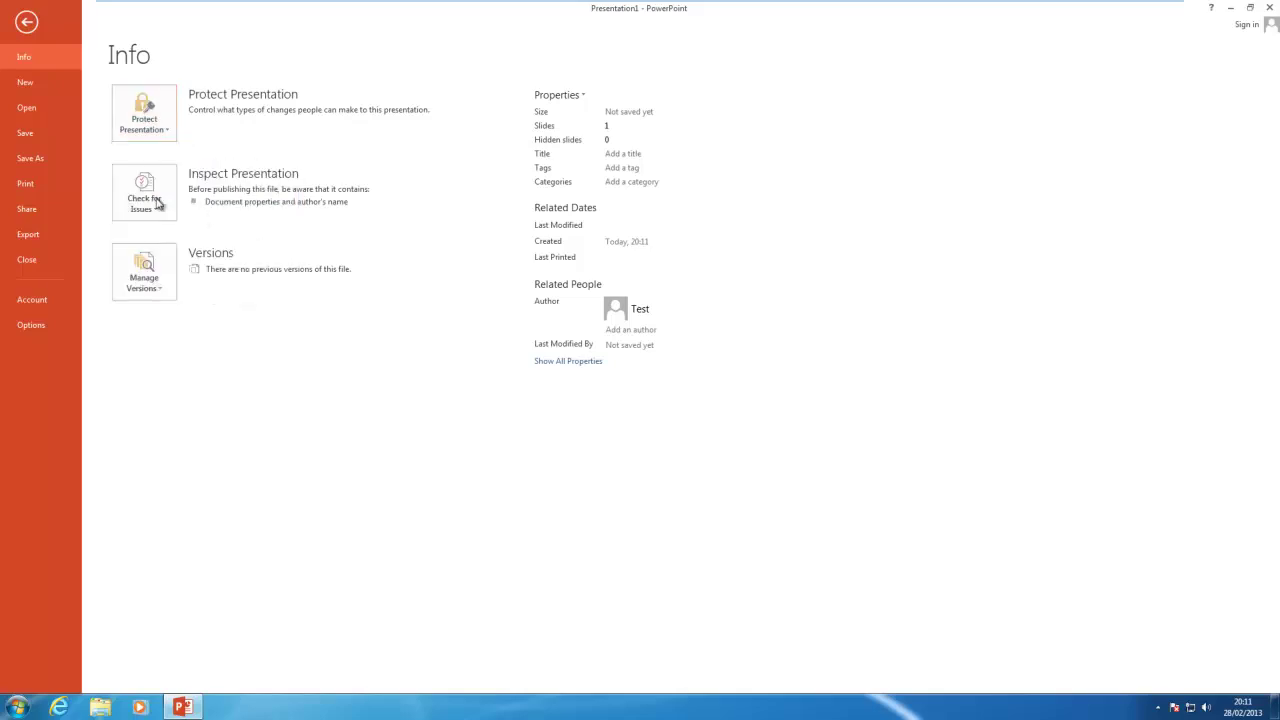
Step: Look through PowerPoint's New, Open, Save As, Share and Export pages without saving the presentation
left_click(42, 82)
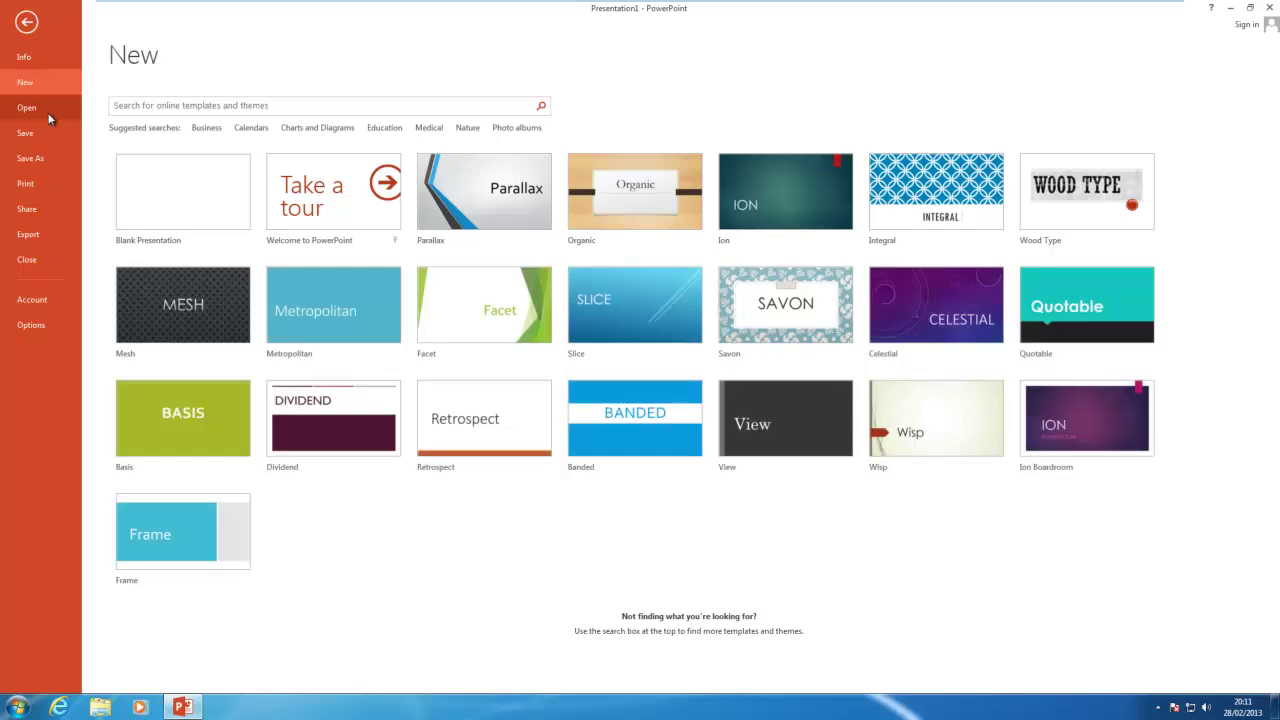
left_click(44, 107)
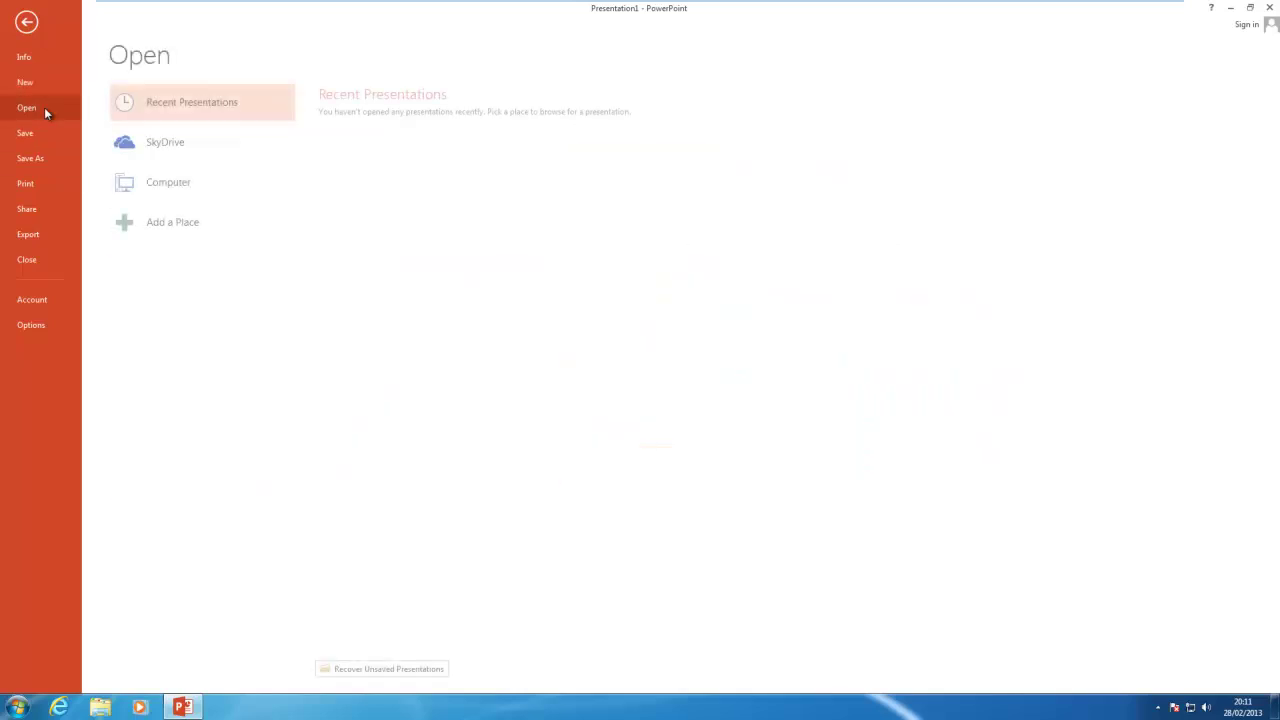
left_click(33, 141)
left_click(34, 111)
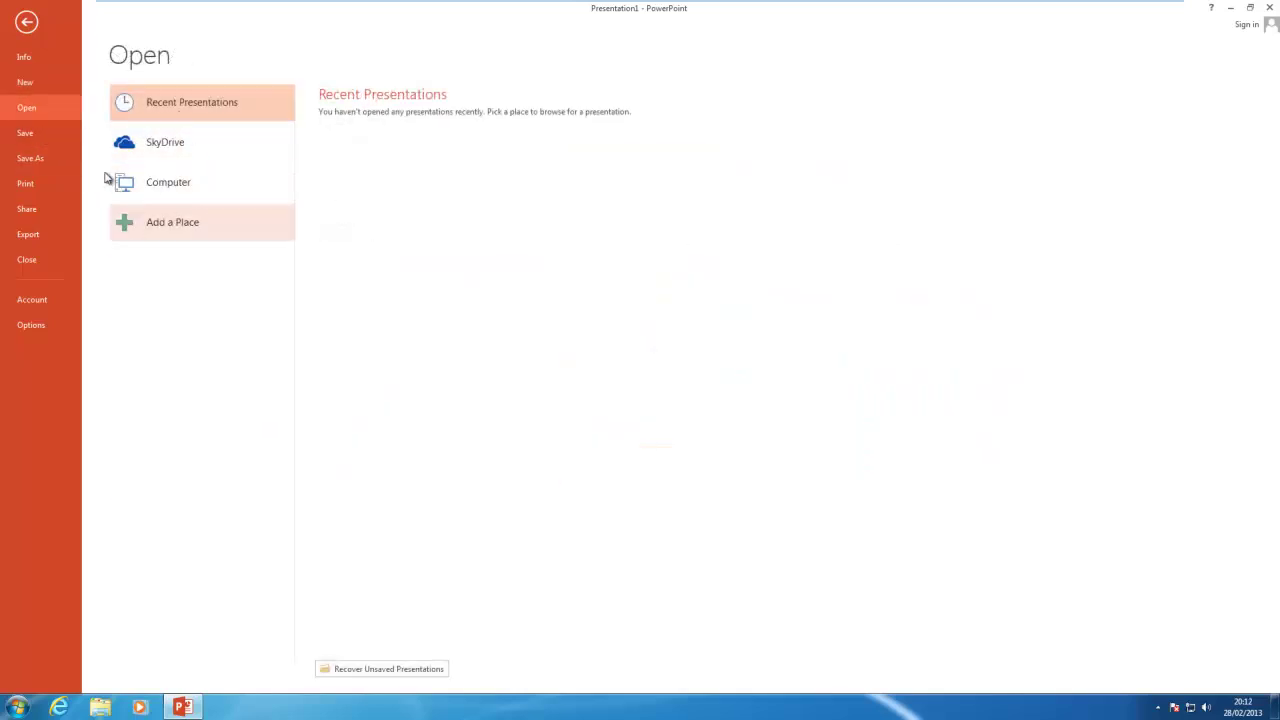
left_click(48, 141)
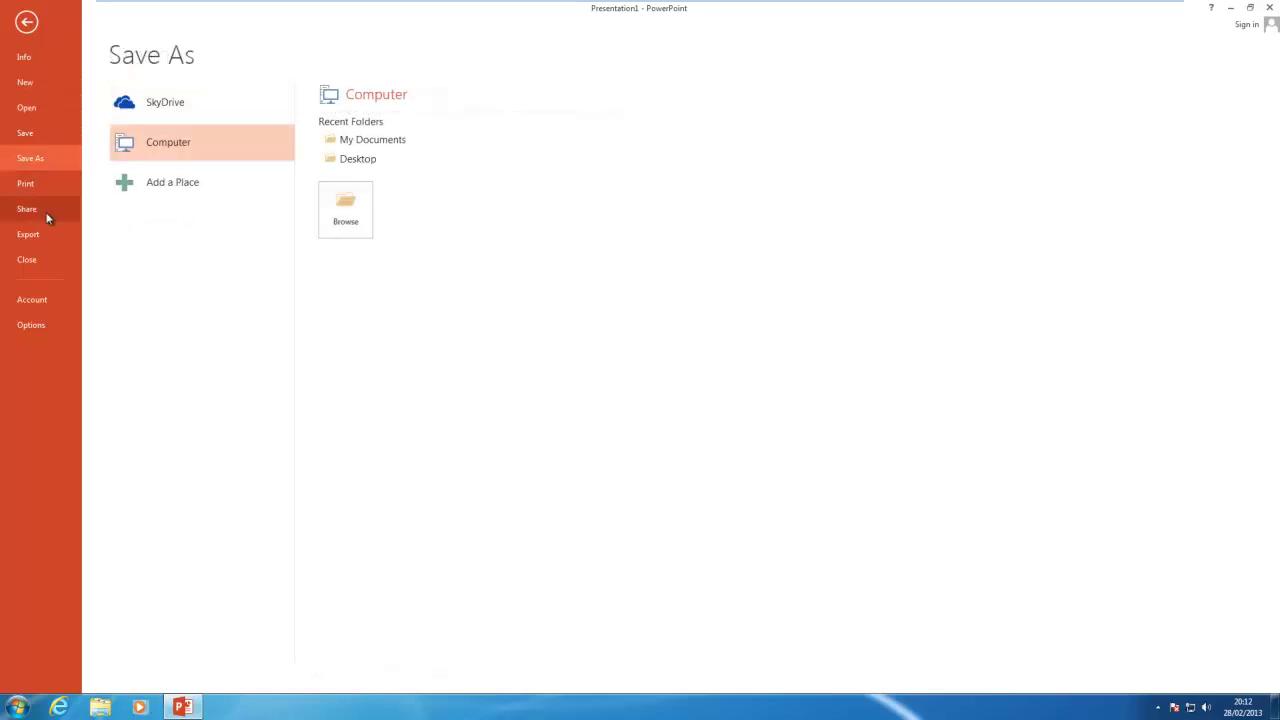
left_click(43, 209)
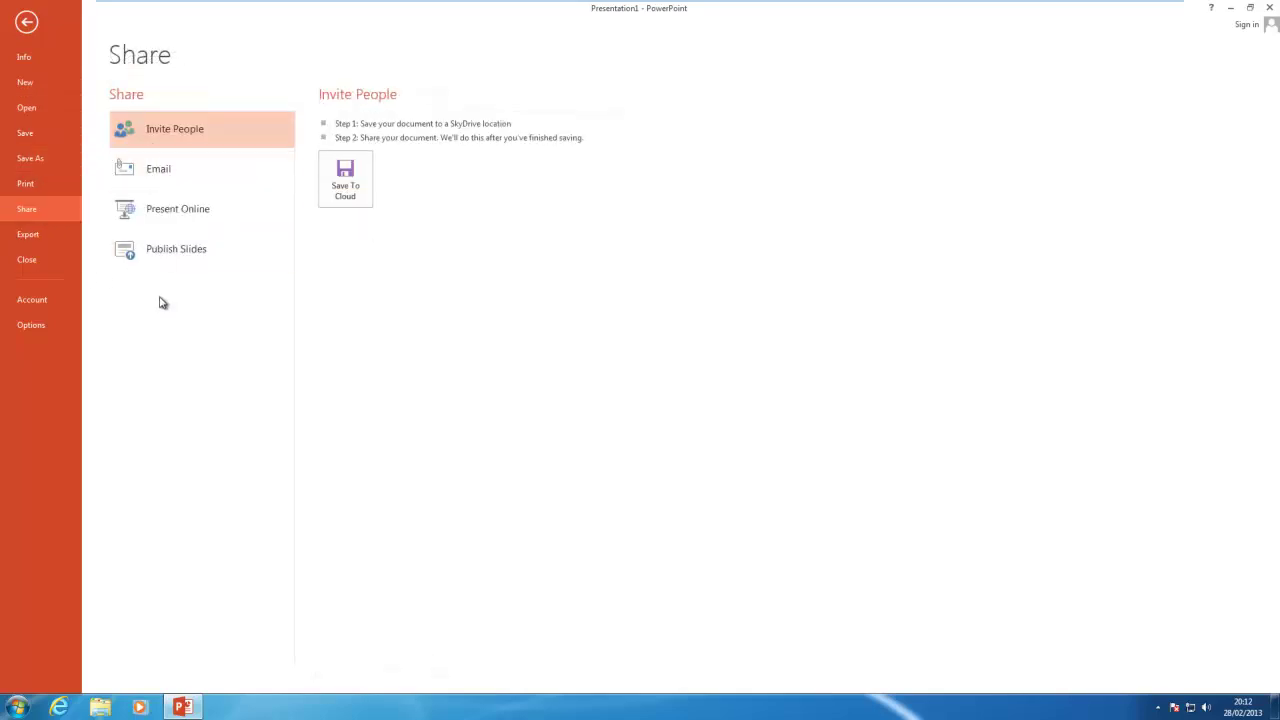
left_click(51, 234)
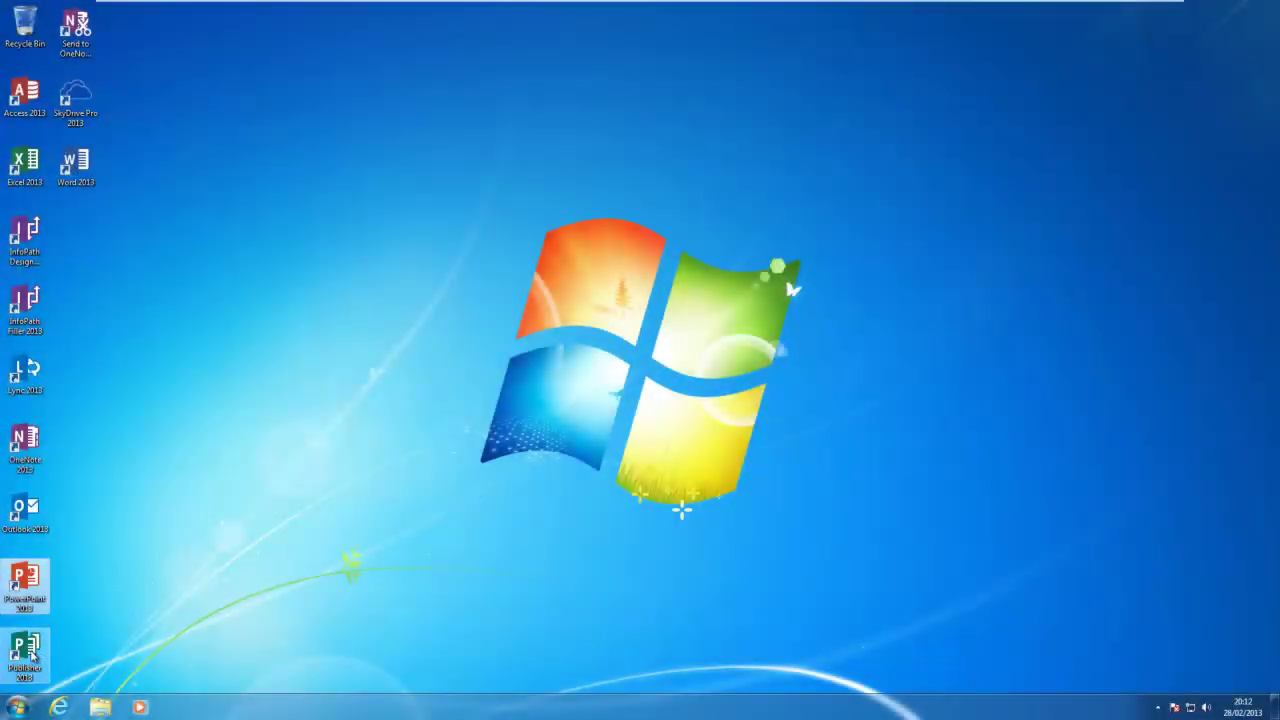
Step: Open Publisher 2013 and dismiss the Office sign-in window to show the featured templates
double_click(32, 655)
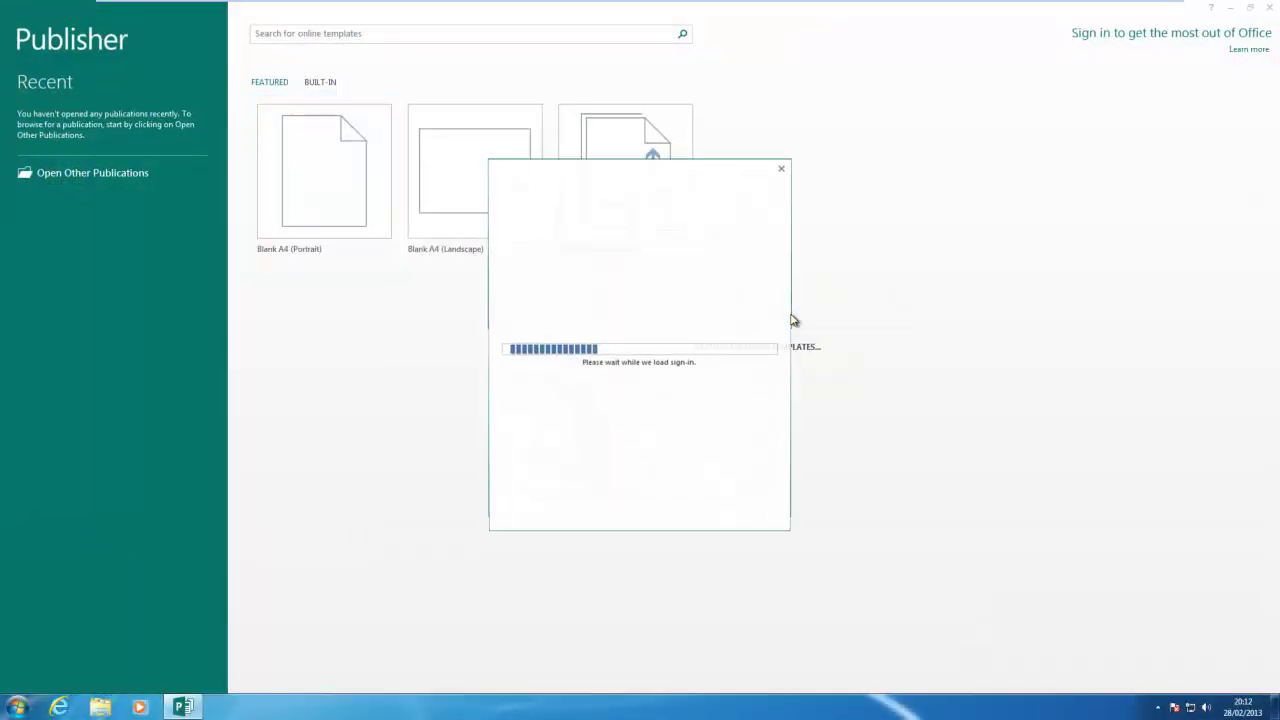
left_click(783, 167)
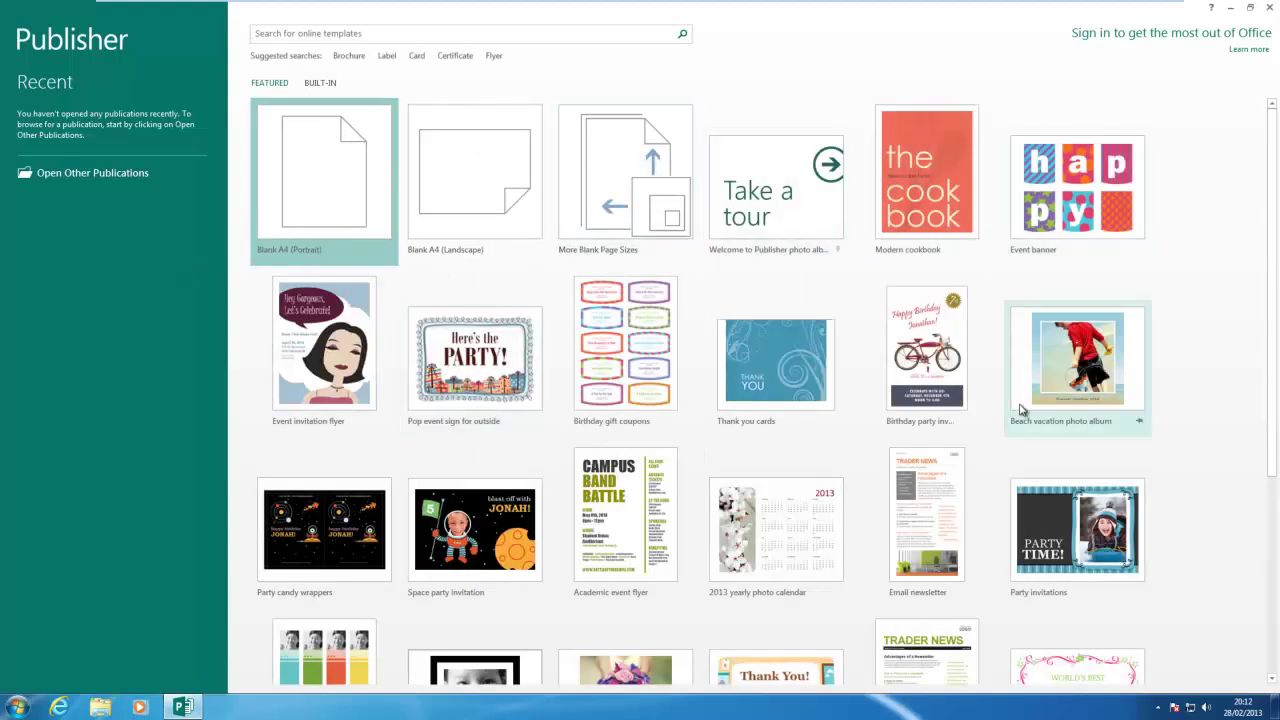
Step: Browse the featured Publisher templates and create a Blank A4 (Portrait) publication
scroll(754, 469, "down", 5)
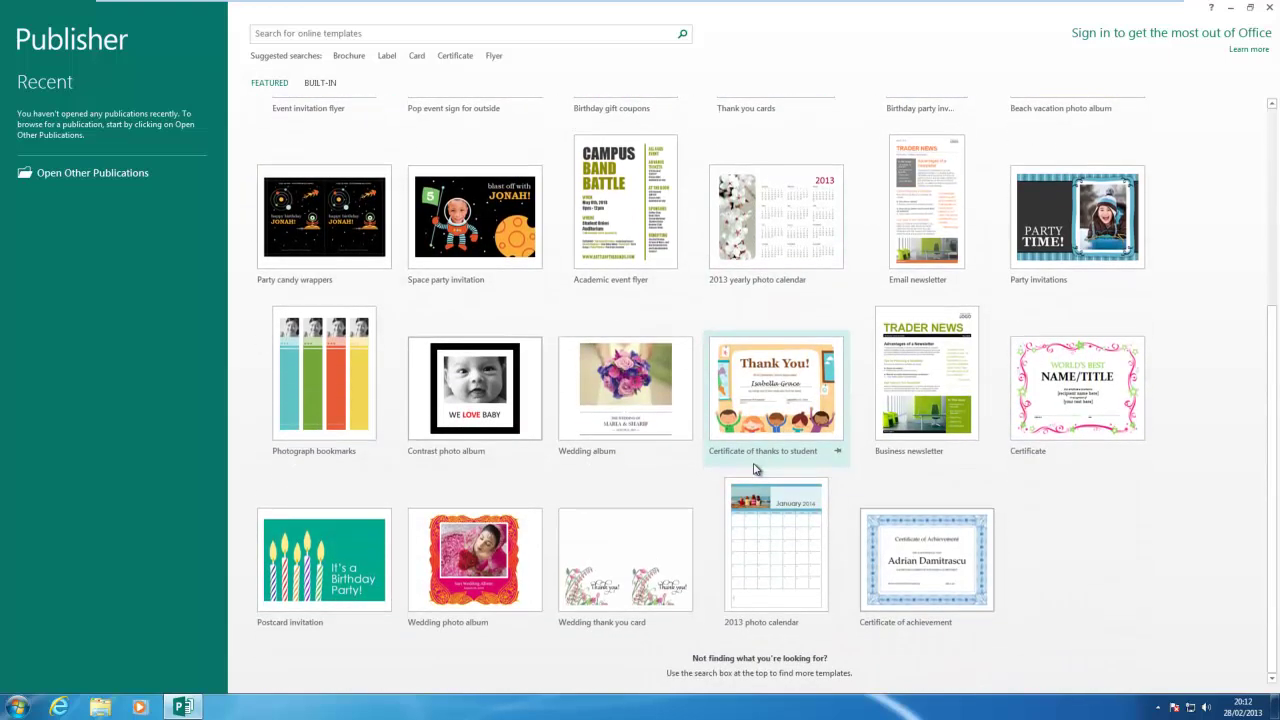
scroll(754, 469, "up", 2)
scroll(754, 469, "up", 4)
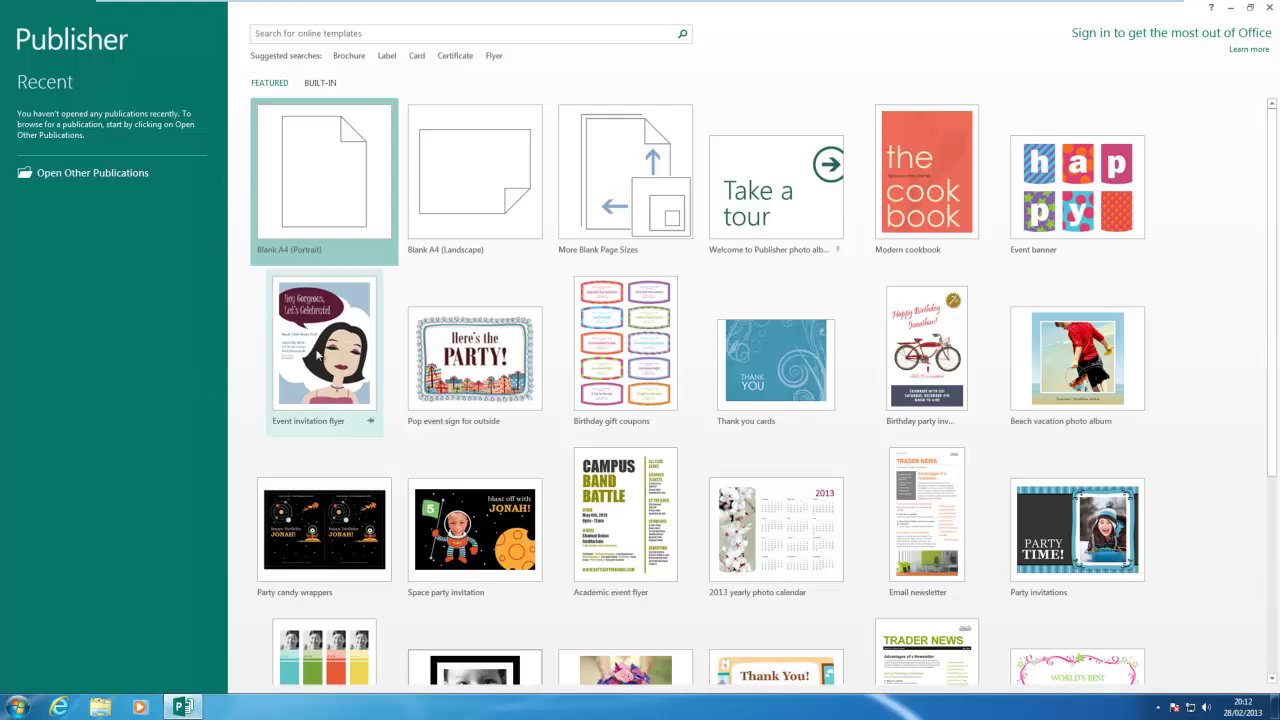
left_click(316, 190)
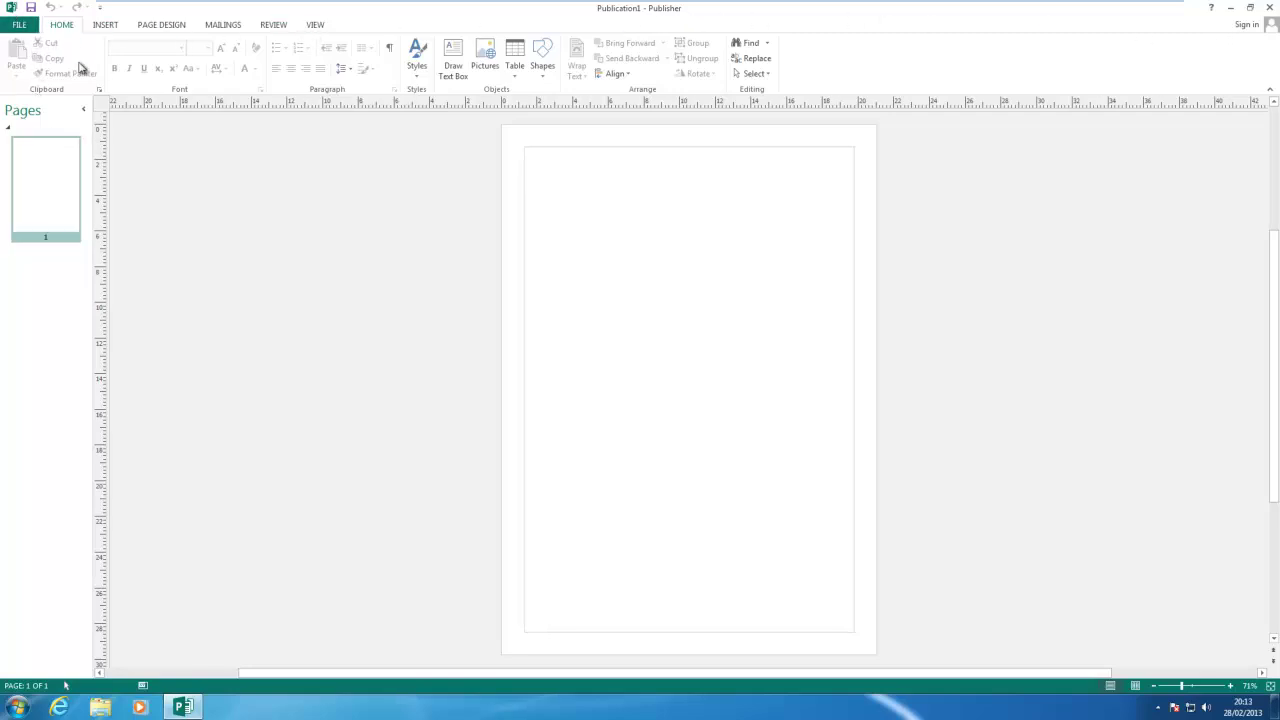
Step: Draw a rectangle about 7.3 cm wide and 14.8 cm high, move it towards the page's right side and deselect it
left_click(542, 60)
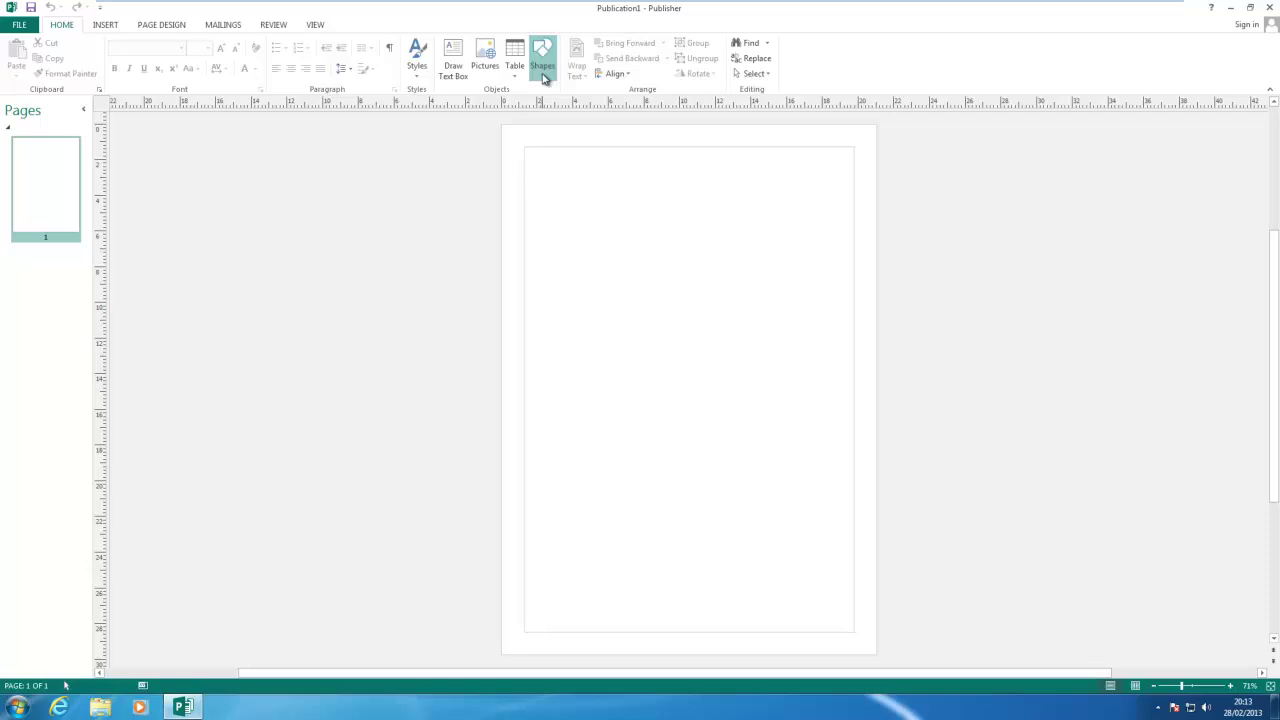
left_click(577, 104)
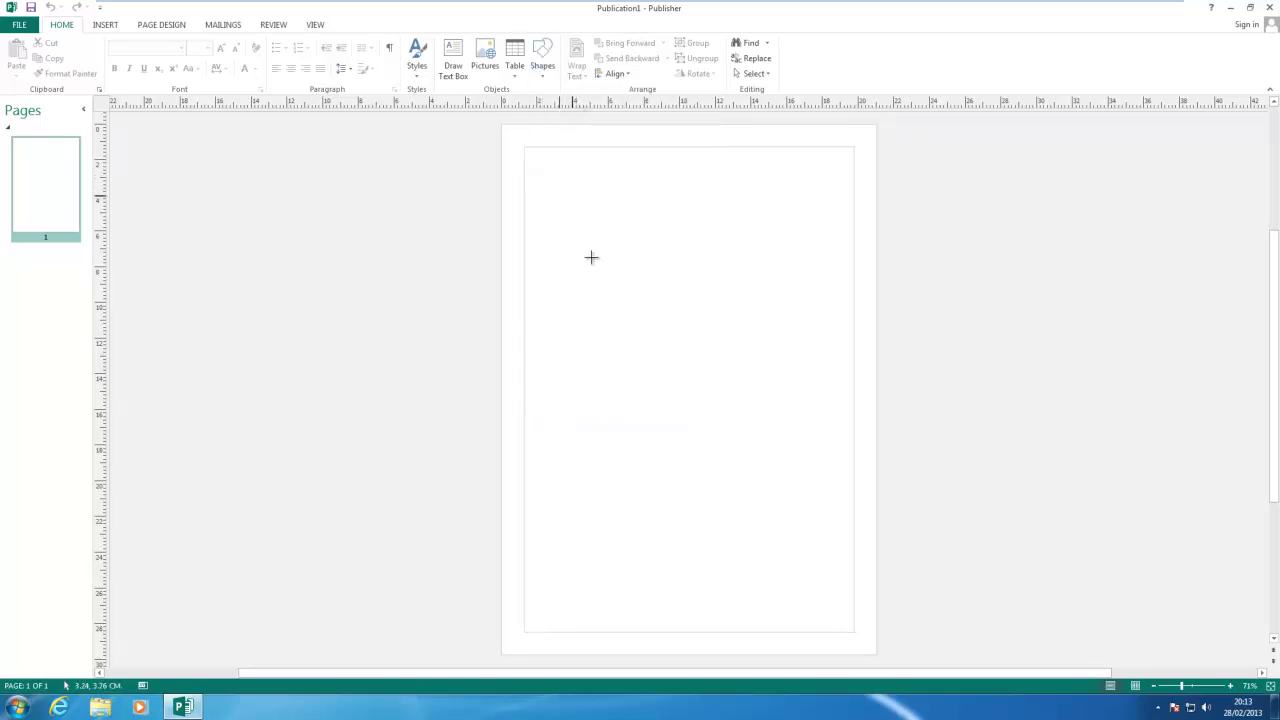
left_click_drag(558, 191, 689, 454)
left_click(750, 256)
left_click_drag(600, 340, 708, 340)
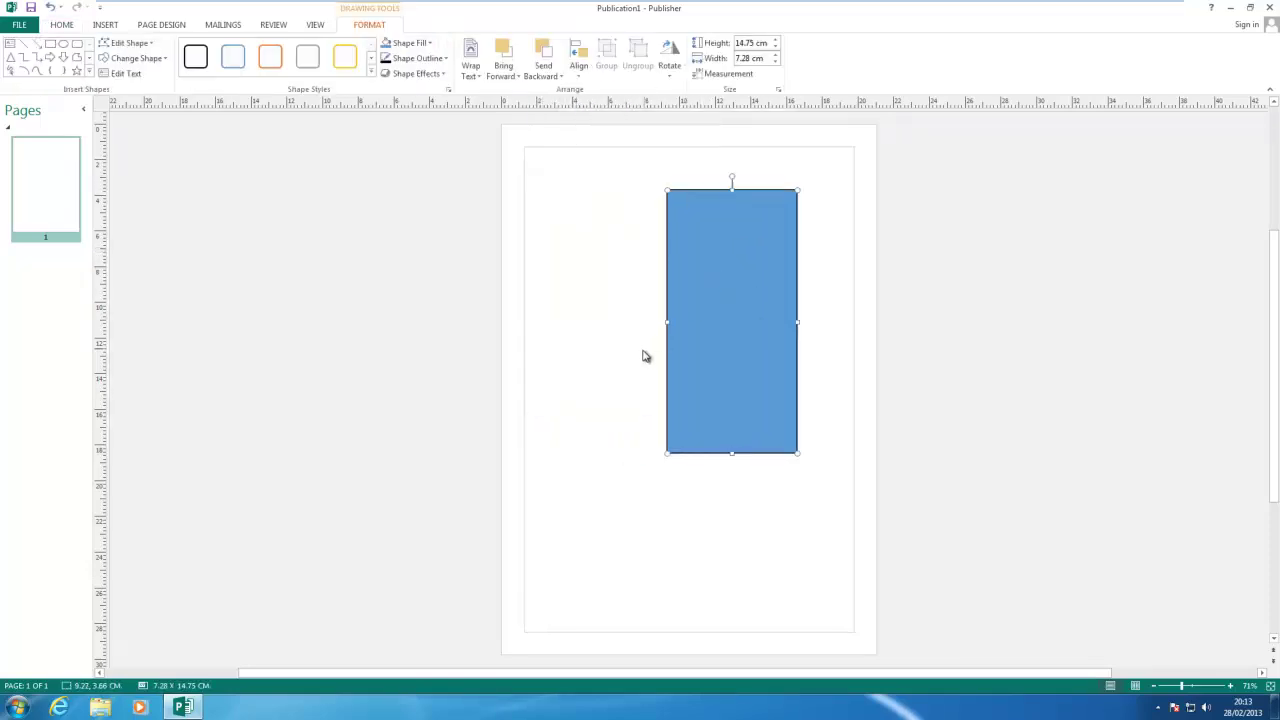
left_click(643, 354)
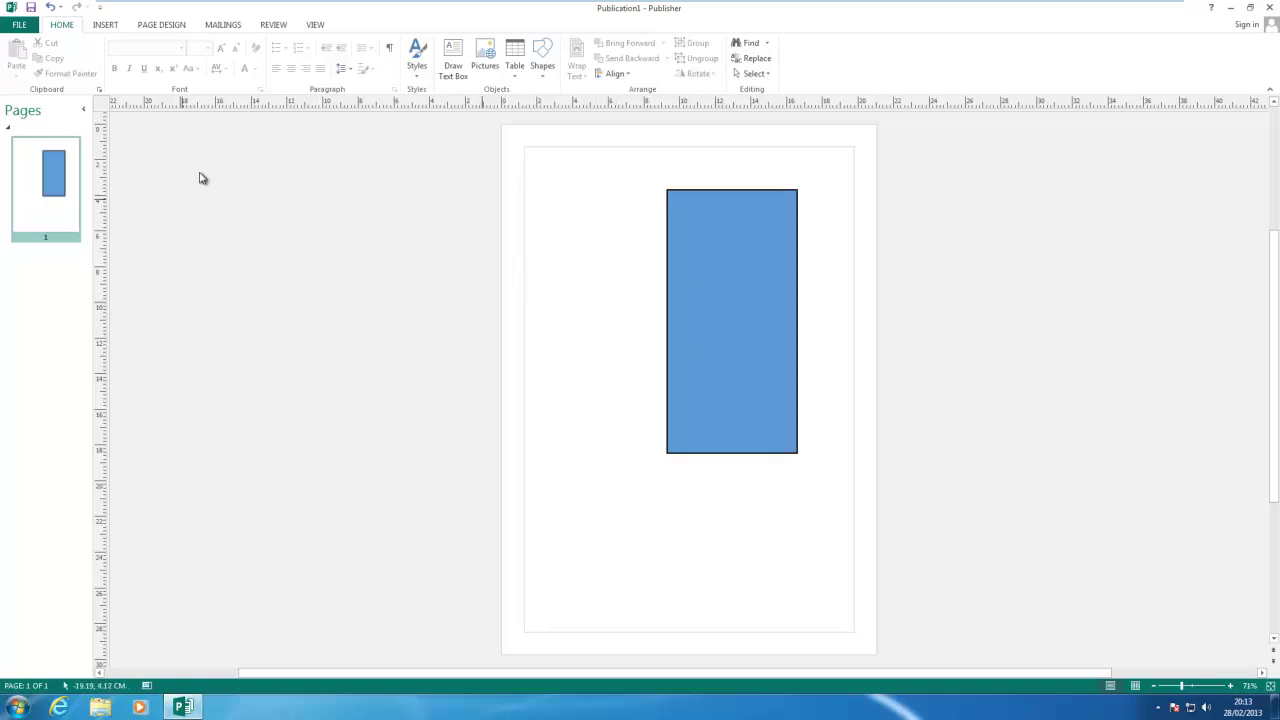
Step: Look through Publisher's Info, New, Open, Print, Share, Export, Account and Options pages without saving or printing the publication
left_click(18, 26)
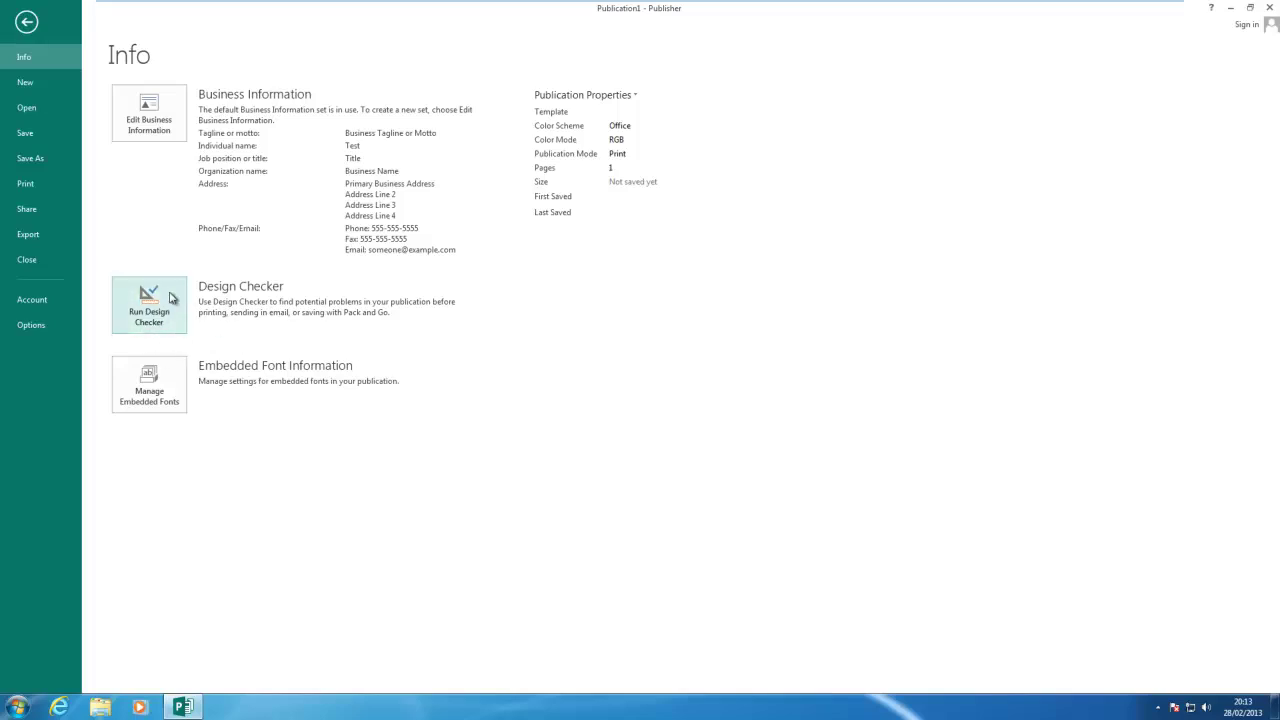
left_click(42, 80)
left_click(35, 108)
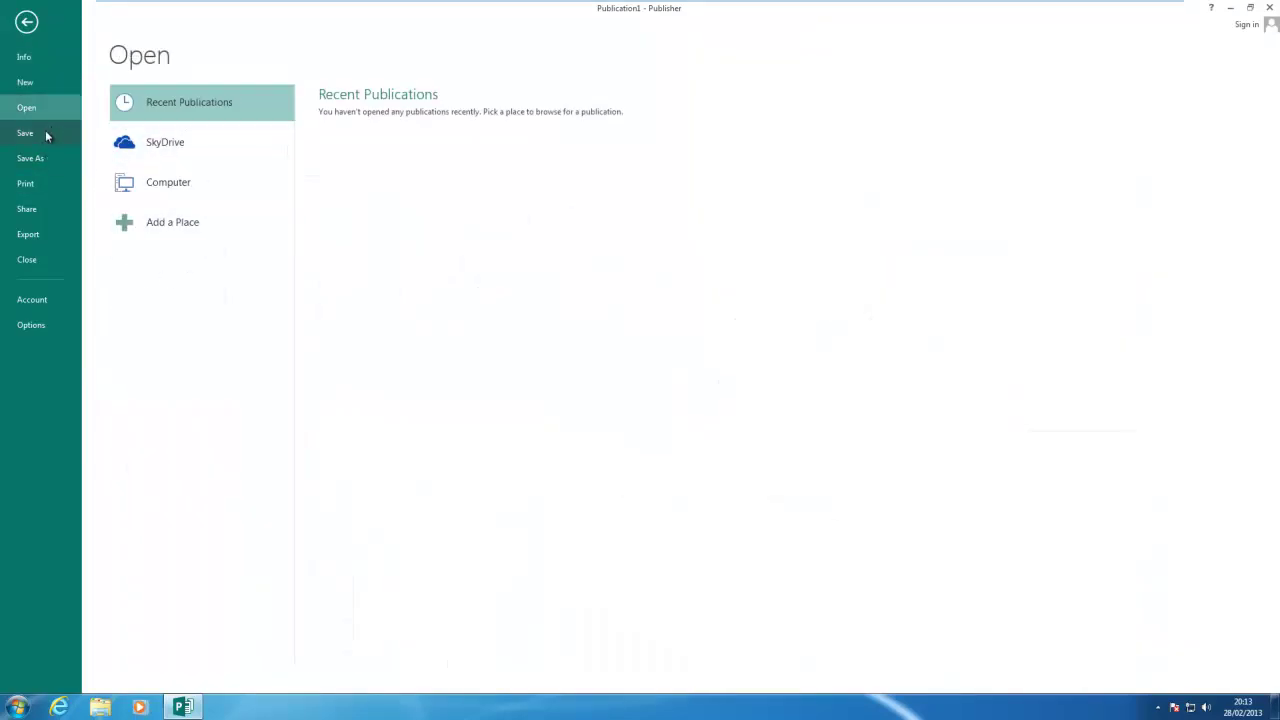
left_click(41, 190)
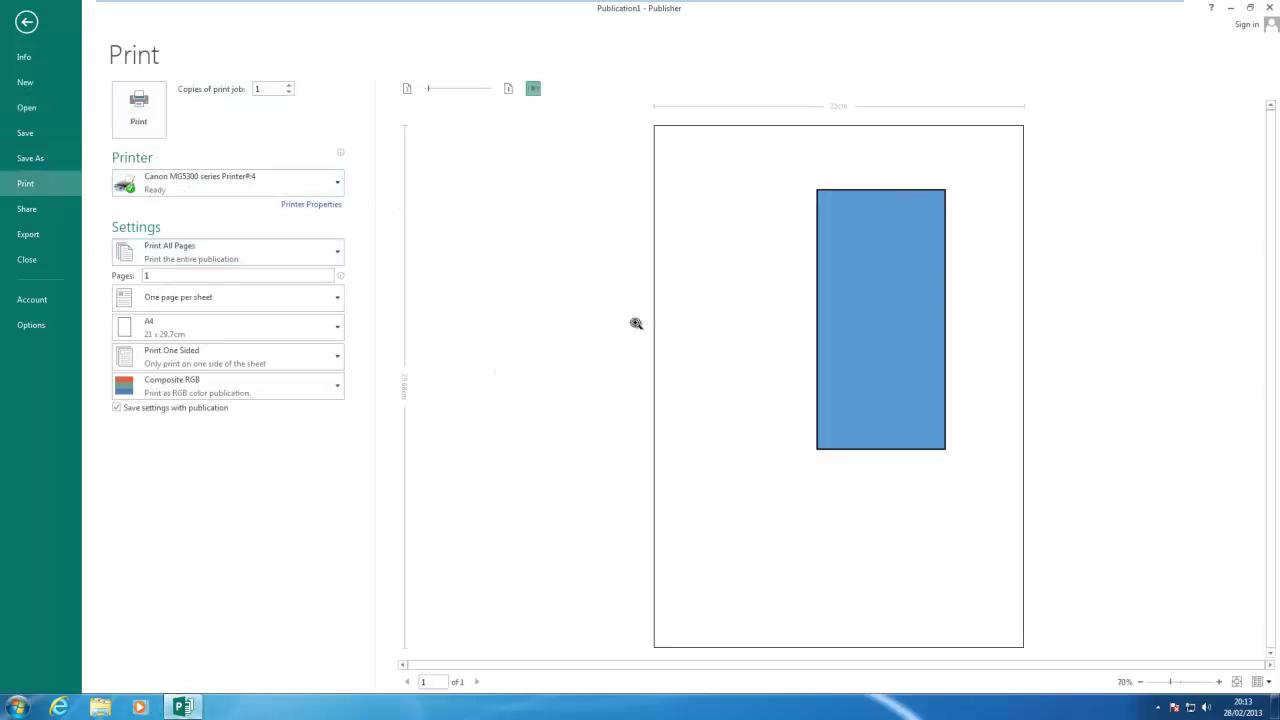
left_click(27, 209)
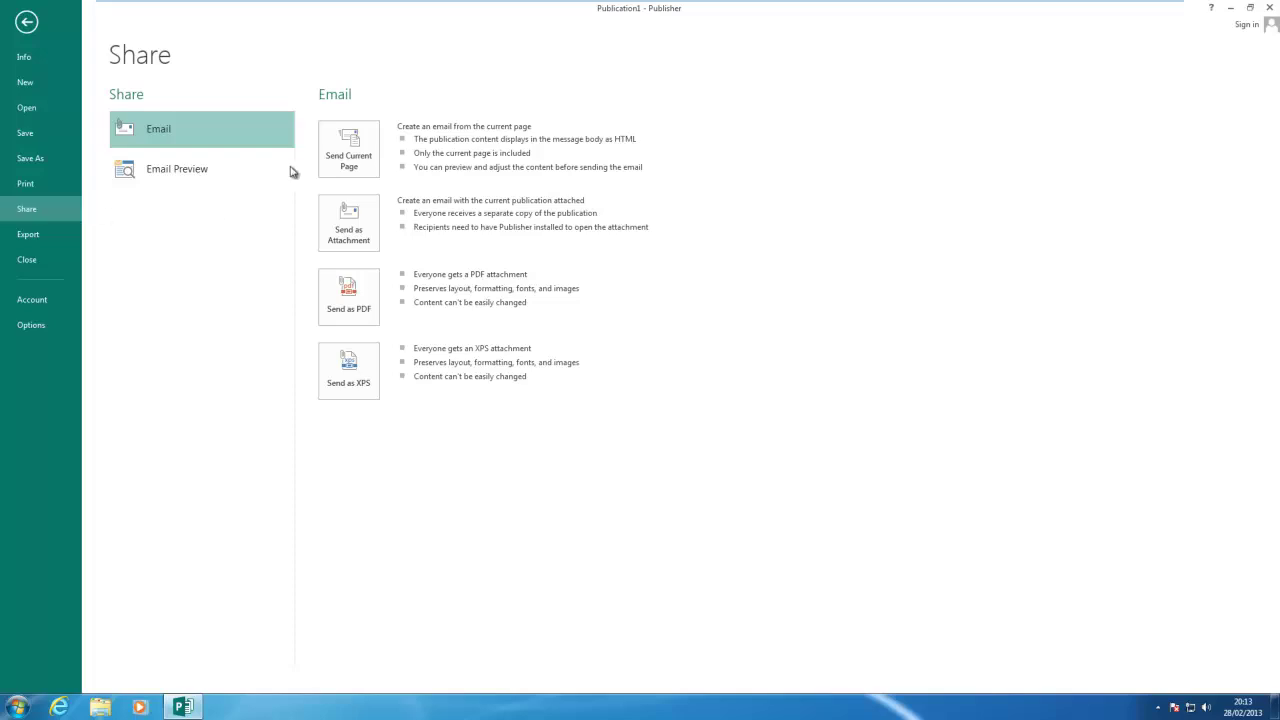
left_click(48, 234)
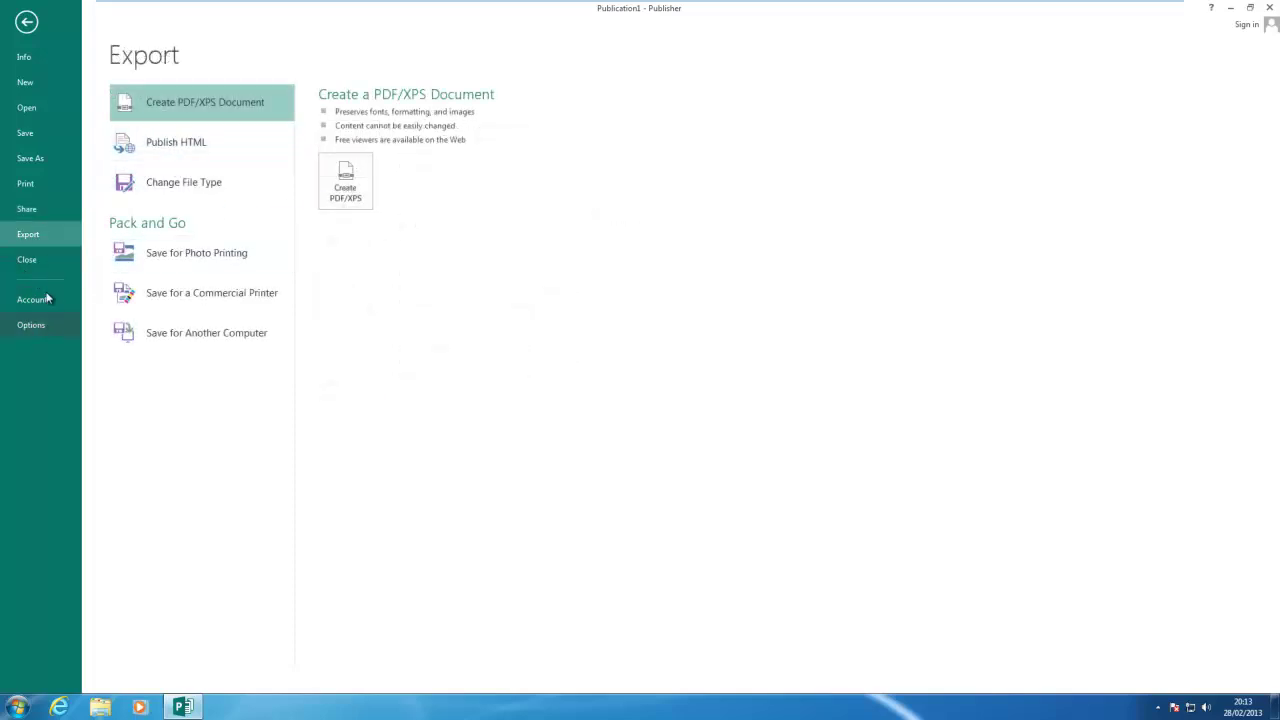
left_click(44, 302)
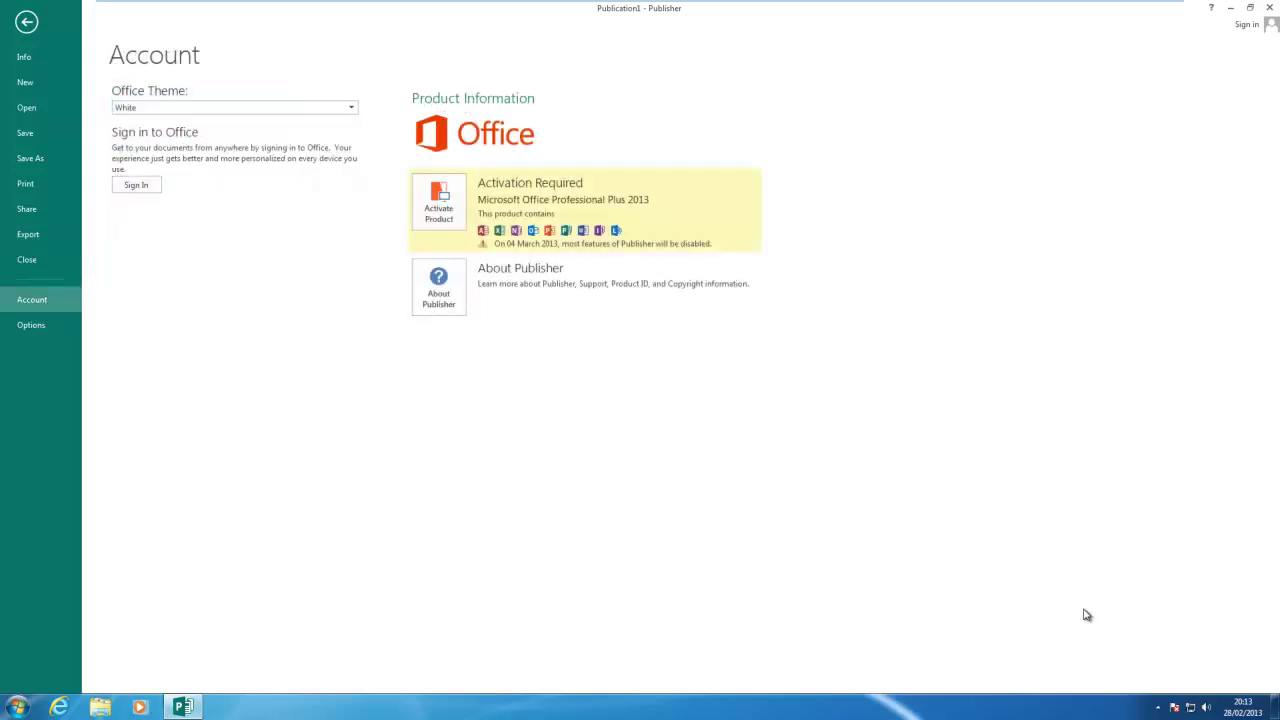
left_click(20, 329)
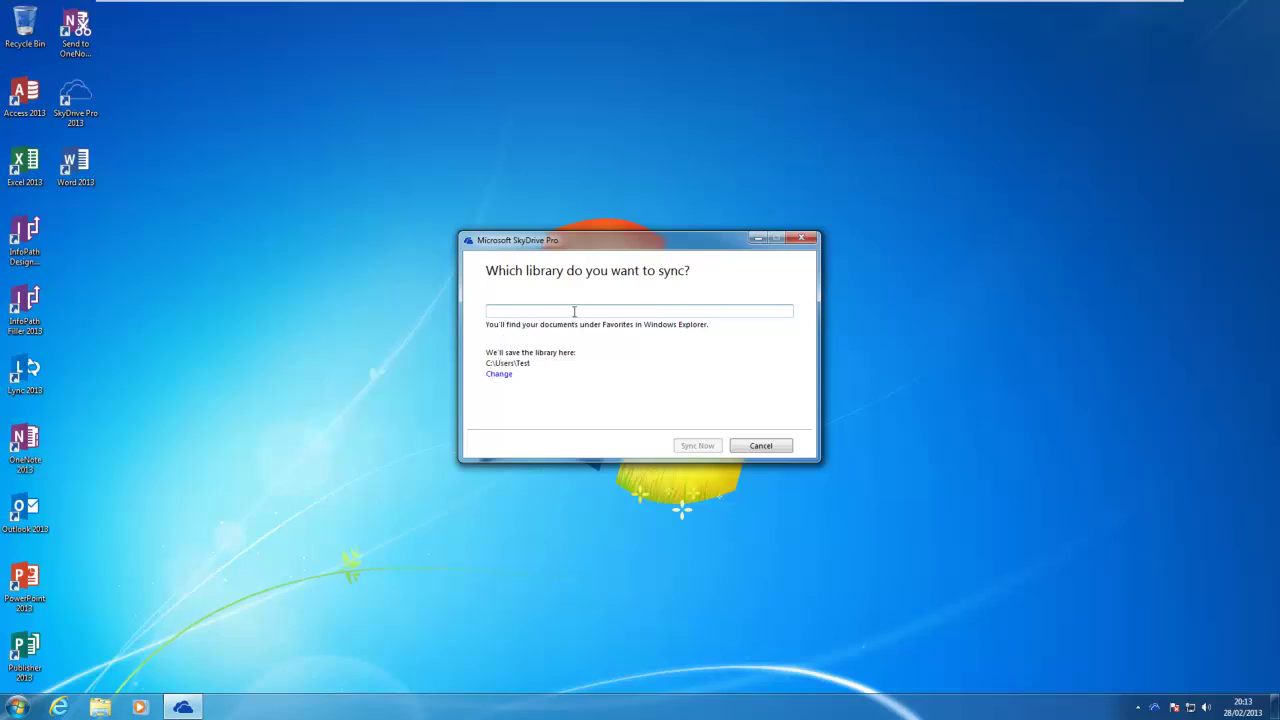
Step: Try to sync a library named "Skydrive Files" in SkyDrive Pro, and close the sync window
type("ydrive File")
key("Return")
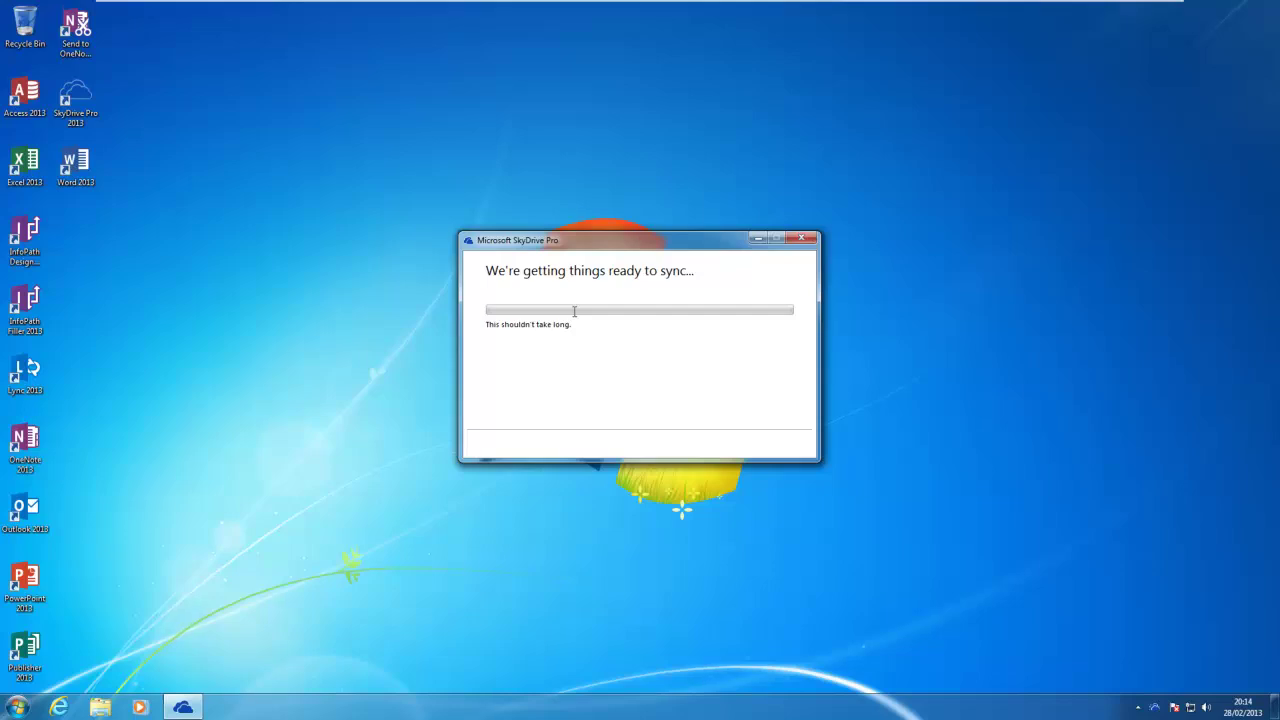
left_click(731, 404)
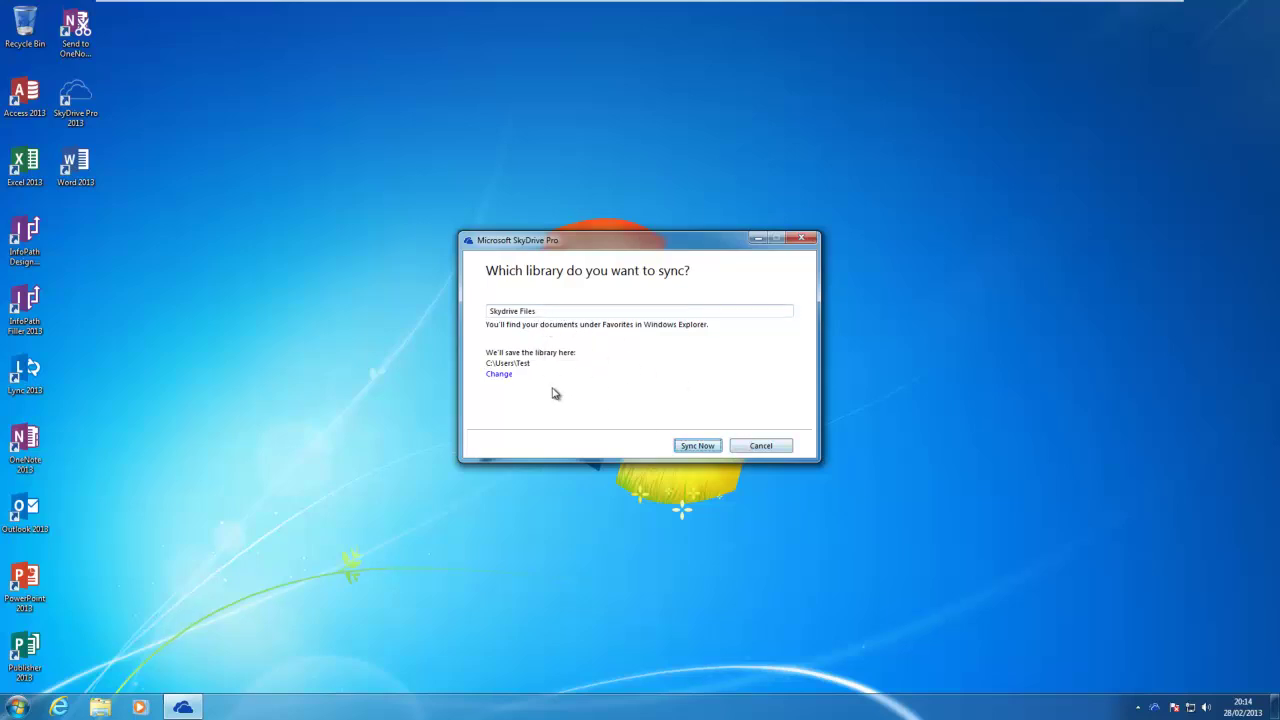
left_click(801, 238)
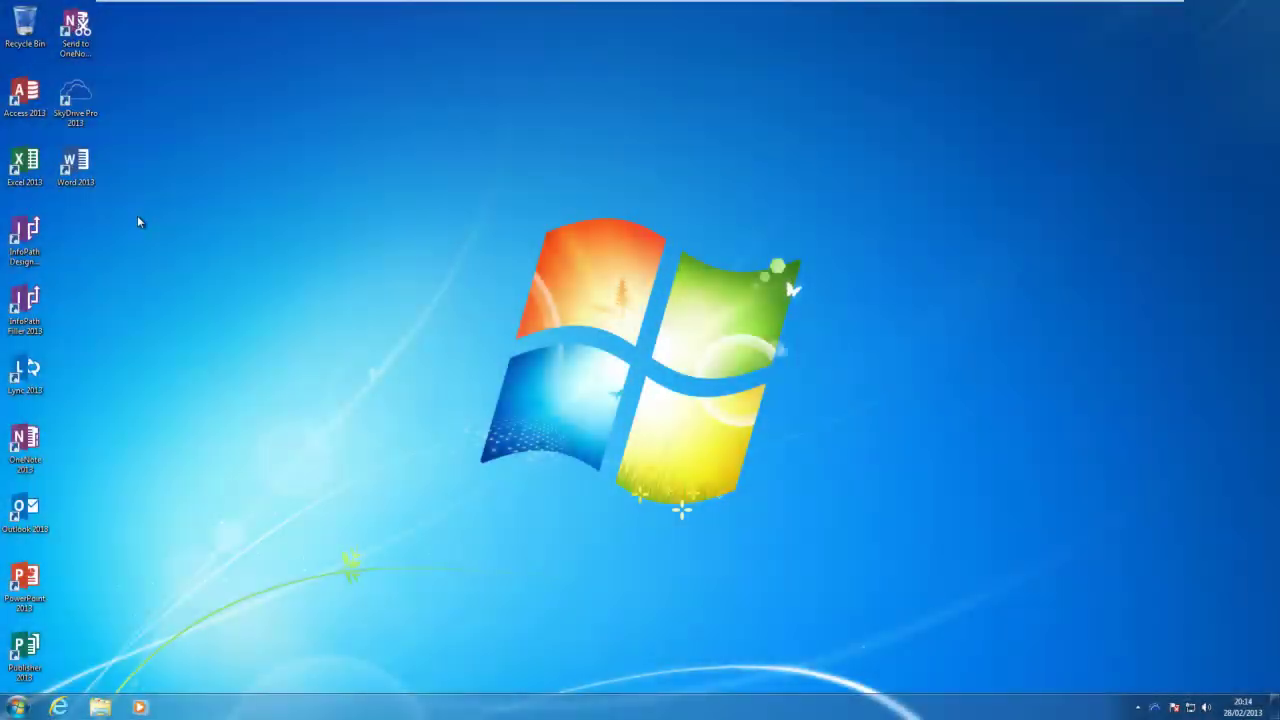
Step: Open Word 2013 and dismiss the Office sign-in window to show the document templates
left_click(68, 170)
double_click(68, 170)
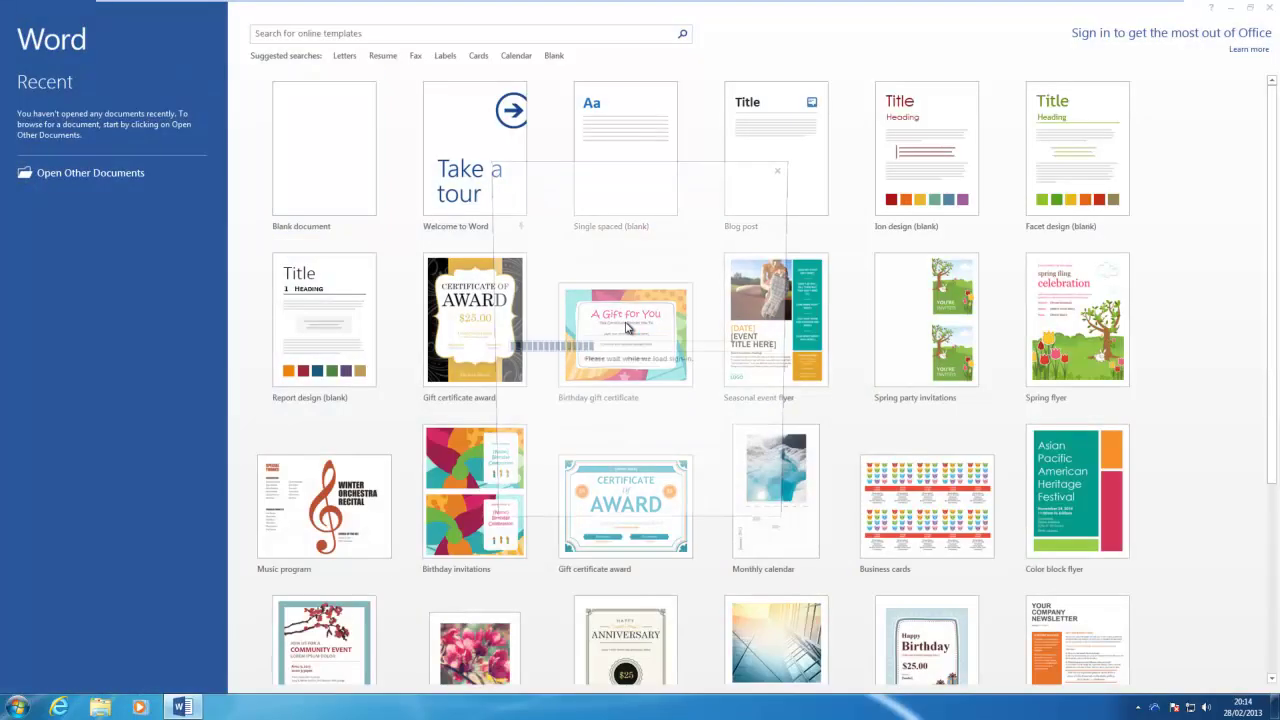
left_click(783, 166)
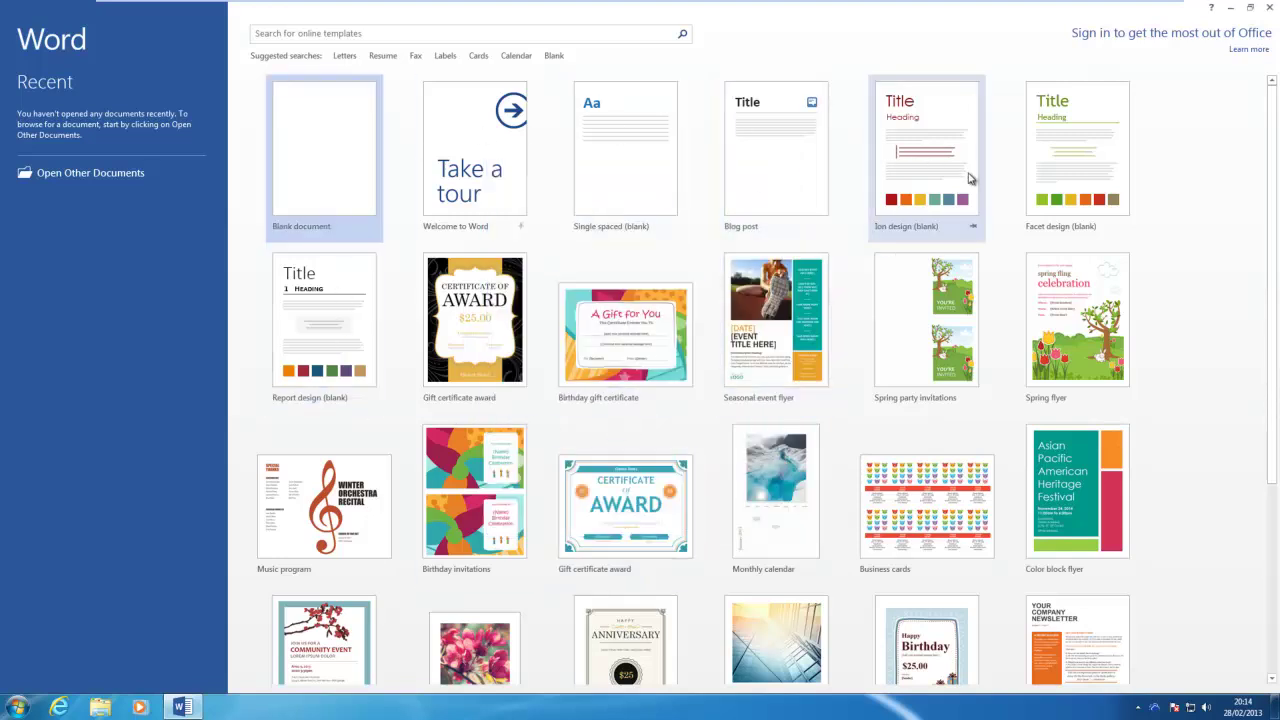
Step: Create a document from the Birthday gift certificate template and select its "Continue your personal message here" placeholder
left_click(617, 353)
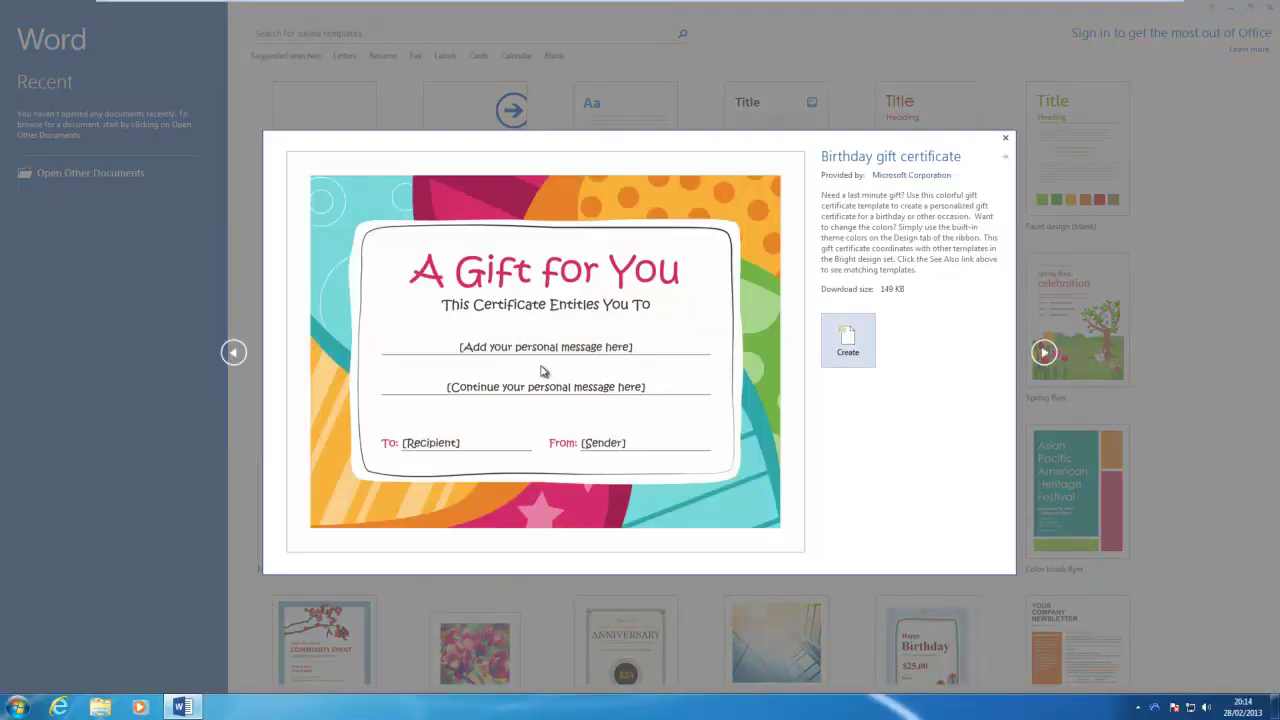
left_click(849, 344)
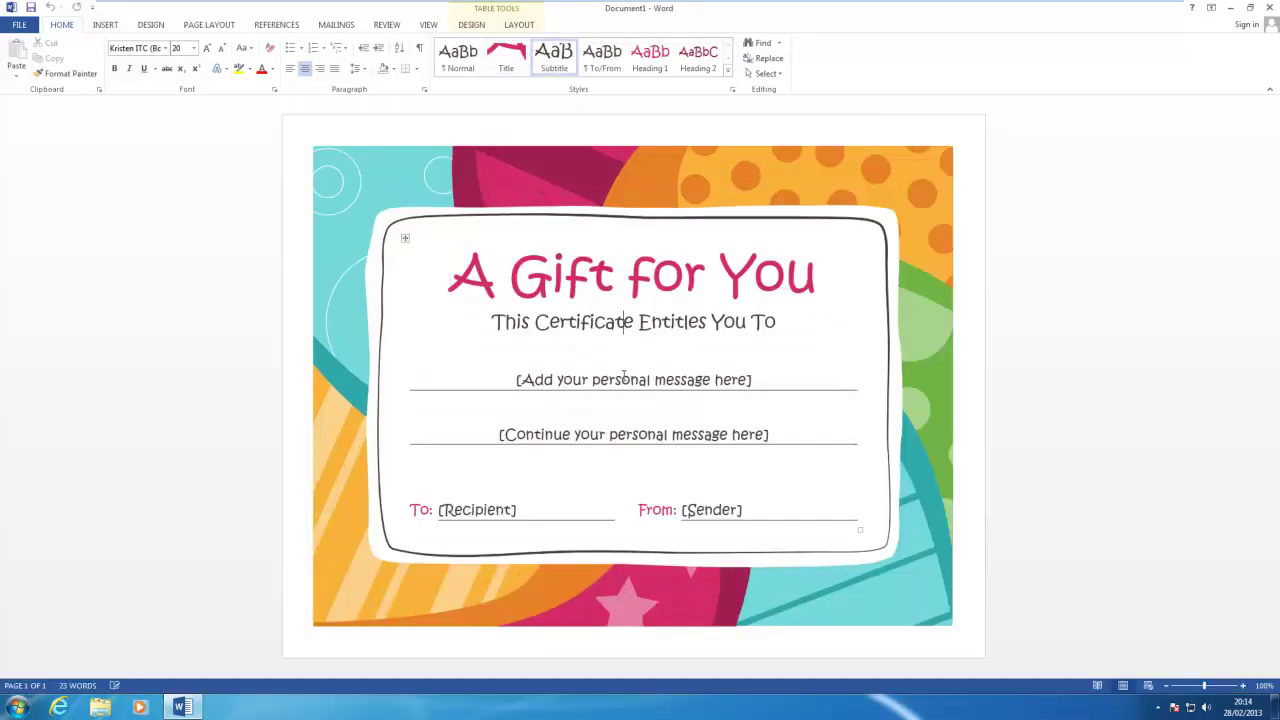
left_click(624, 379)
left_click(626, 434)
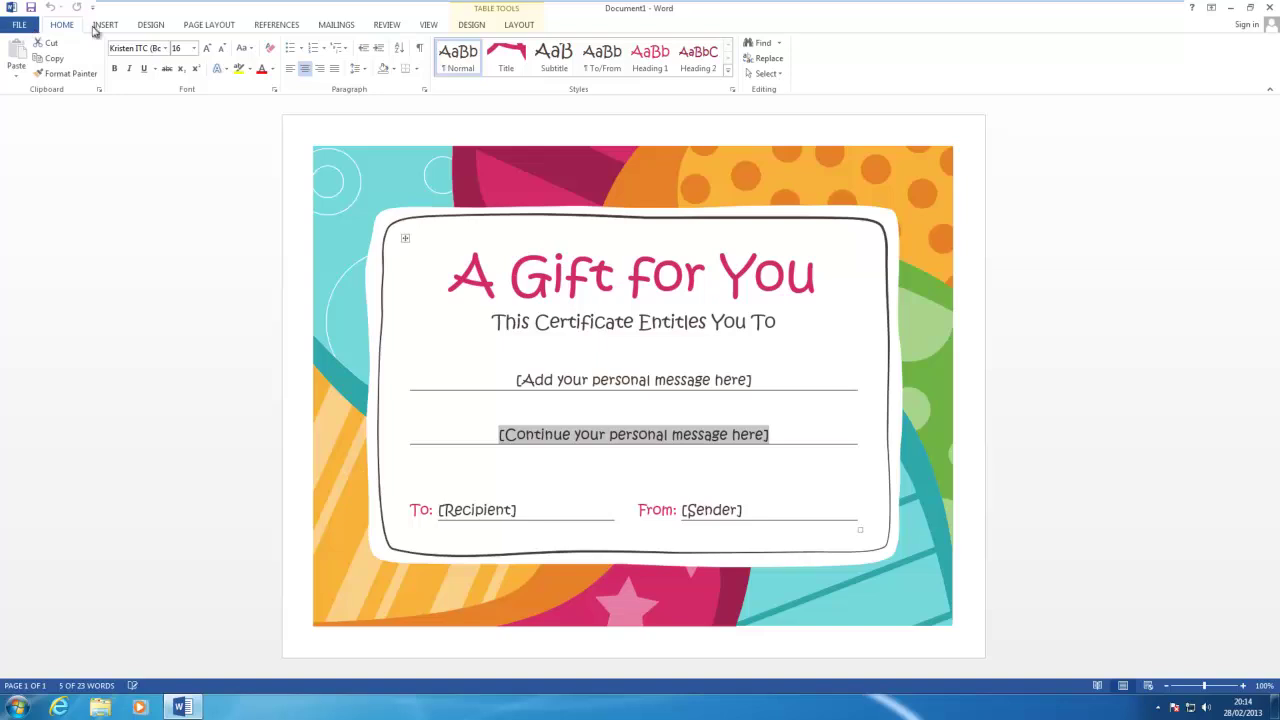
Step: View the gift certificate document's Info page and return to editing
left_click(19, 25)
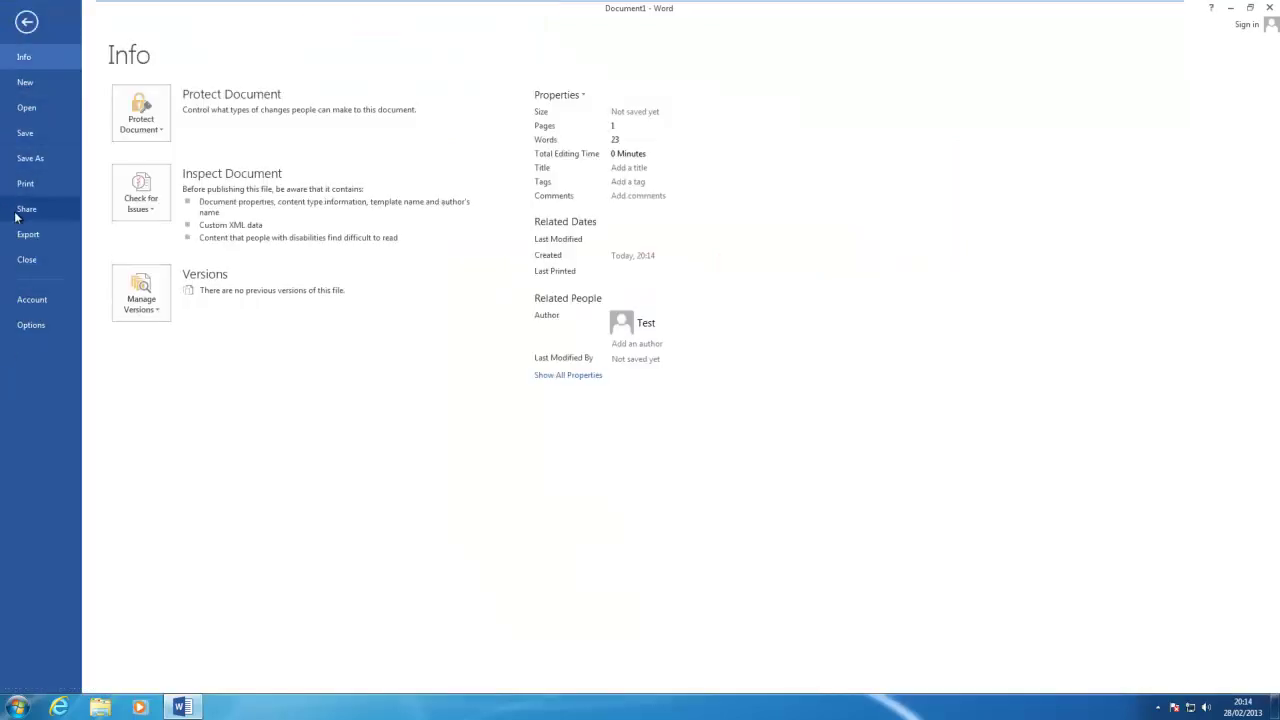
left_click(33, 20)
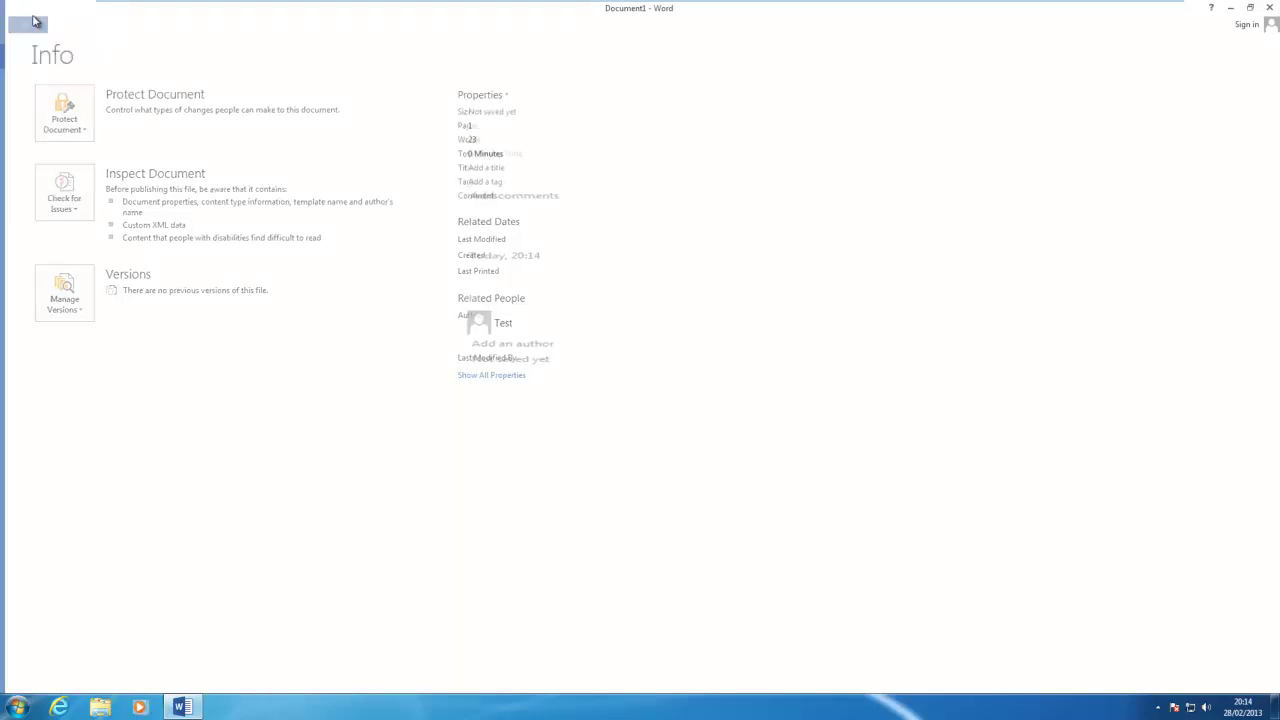